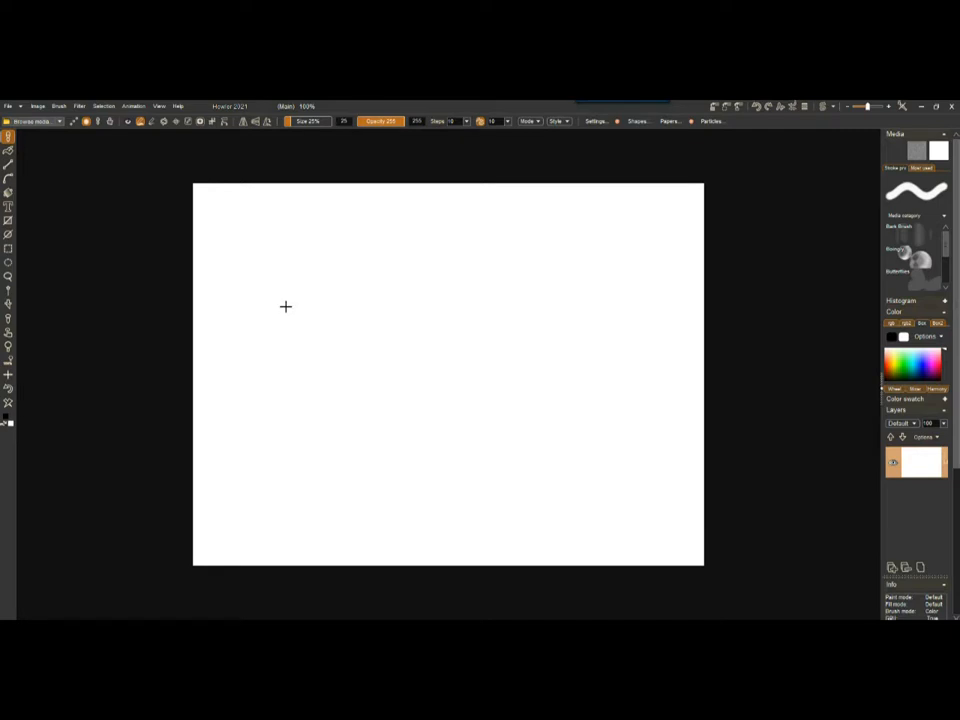
pyautogui.click(79, 106)
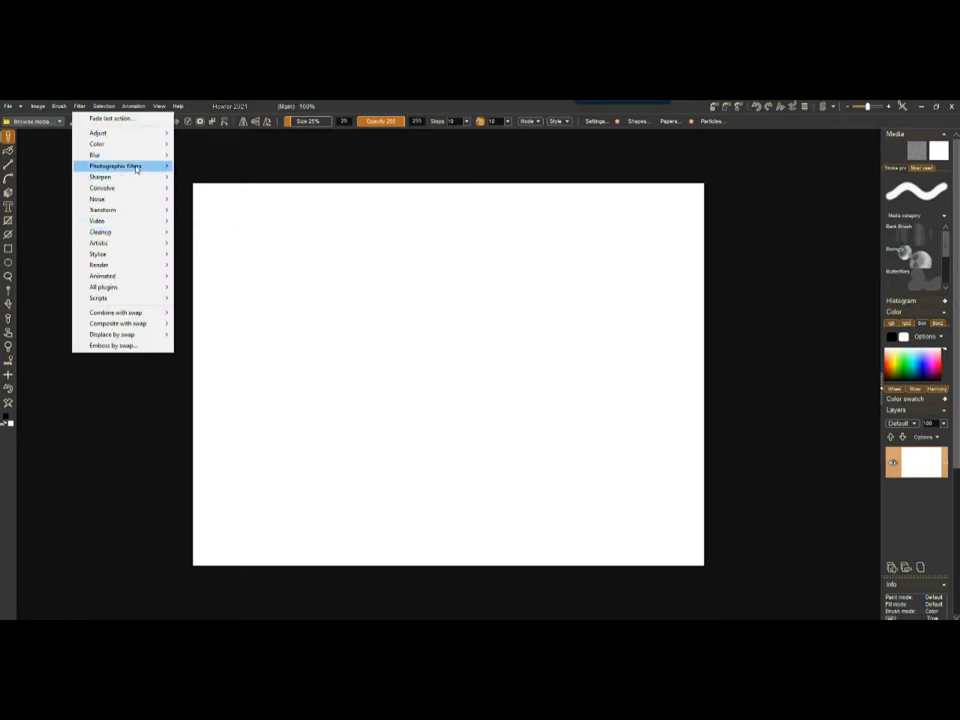
pyautogui.moveTo(137, 167)
pyautogui.moveTo(143, 106)
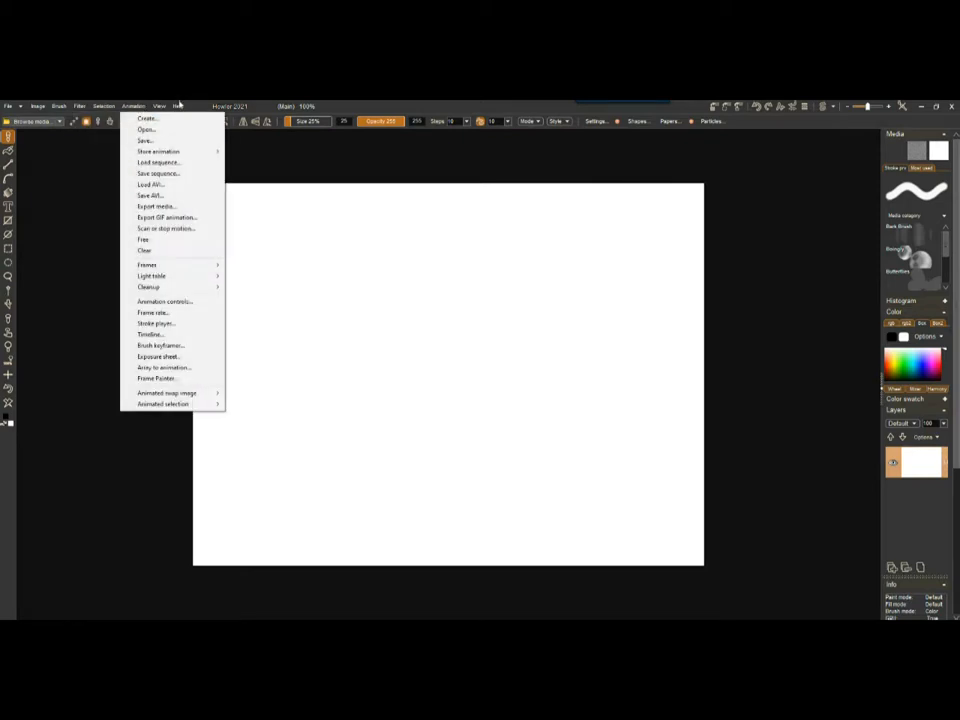
pyautogui.click(361, 104)
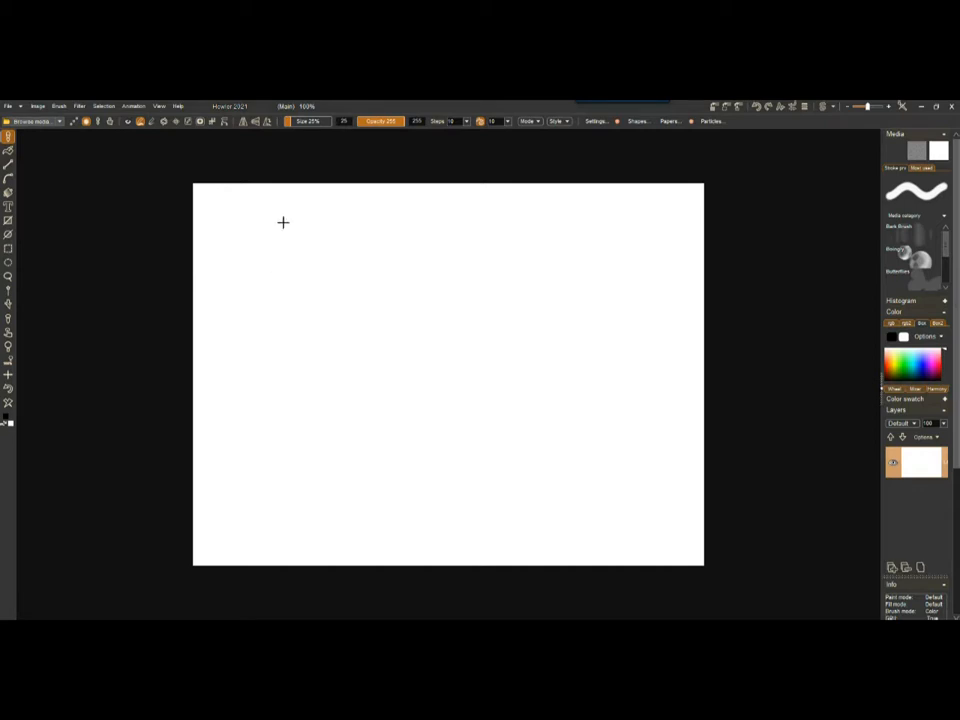
# Step: Paint freehand scribbles in pinkish red, blue and green across the upper part of the canvas
pyautogui.click(938, 364)
pyautogui.moveTo(324, 255)
pyautogui.mouseDown()
pyautogui.moveTo(292, 252)
pyautogui.moveTo(220, 279)
pyautogui.moveTo(338, 303)
pyautogui.moveTo(358, 282)
pyautogui.moveTo(310, 236)
pyautogui.mouseUp()
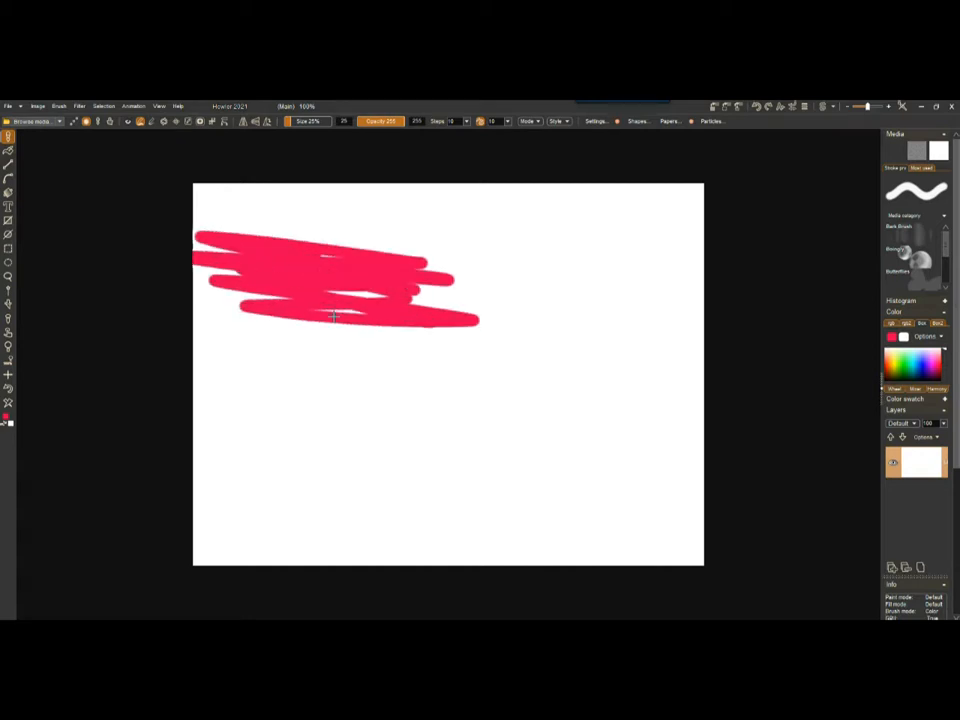
pyautogui.click(922, 367)
pyautogui.moveTo(348, 363)
pyautogui.mouseDown()
pyautogui.moveTo(332, 309)
pyautogui.moveTo(386, 295)
pyautogui.moveTo(381, 321)
pyautogui.moveTo(399, 317)
pyautogui.moveTo(364, 332)
pyautogui.mouseUp()
pyautogui.click(903, 362)
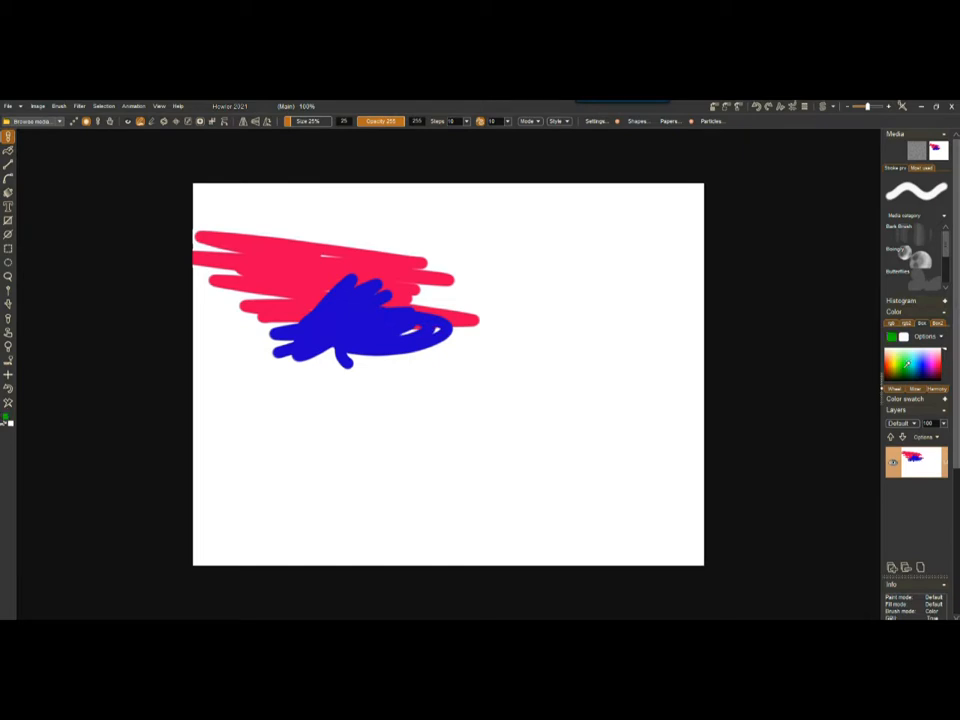
pyautogui.moveTo(386, 360)
pyautogui.mouseDown()
pyautogui.moveTo(442, 357)
pyautogui.moveTo(493, 322)
pyautogui.moveTo(420, 365)
pyautogui.moveTo(490, 355)
pyautogui.moveTo(445, 353)
pyautogui.mouseUp()
pyautogui.moveTo(446, 231); pyautogui.dragTo(292, 276)
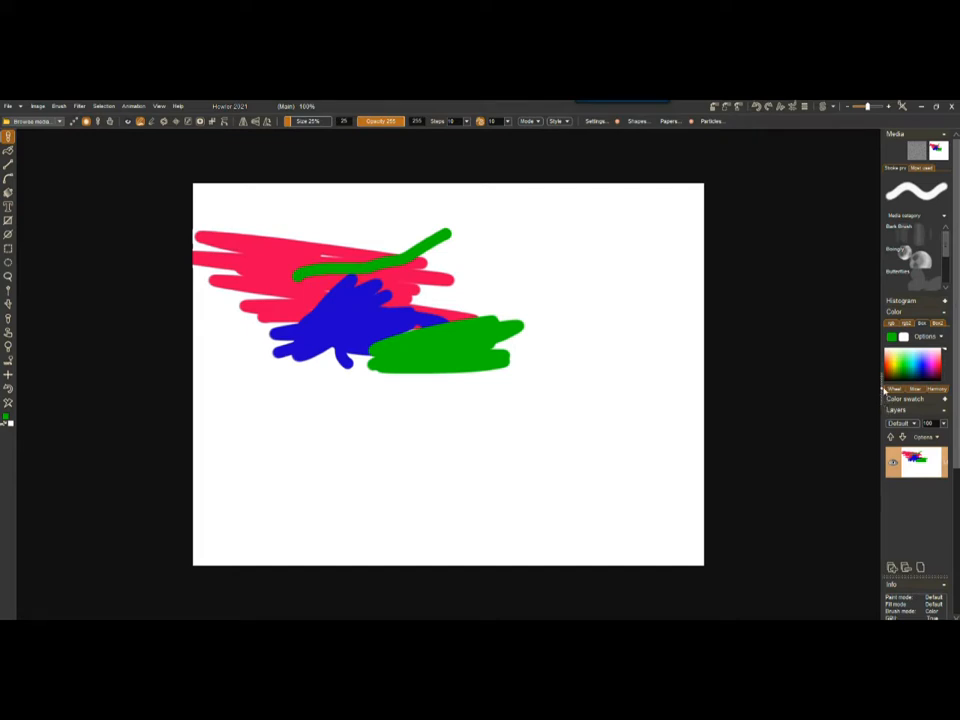
# Step: Collapse and restore the sidebar, and set the layout to Sidebar on left
pyautogui.click(881, 387)
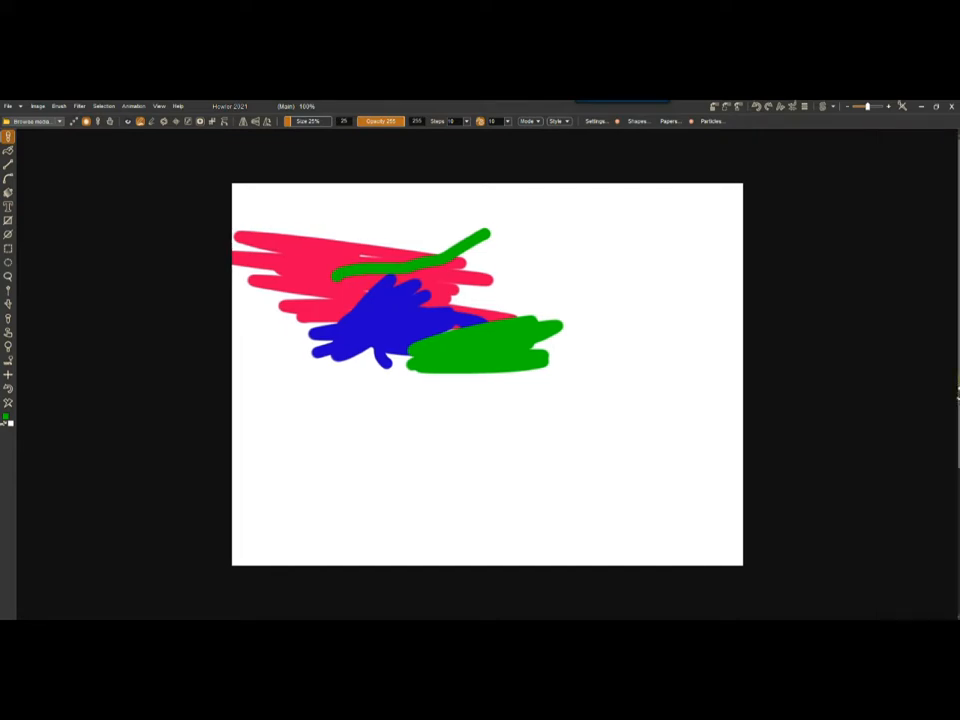
pyautogui.click(955, 387)
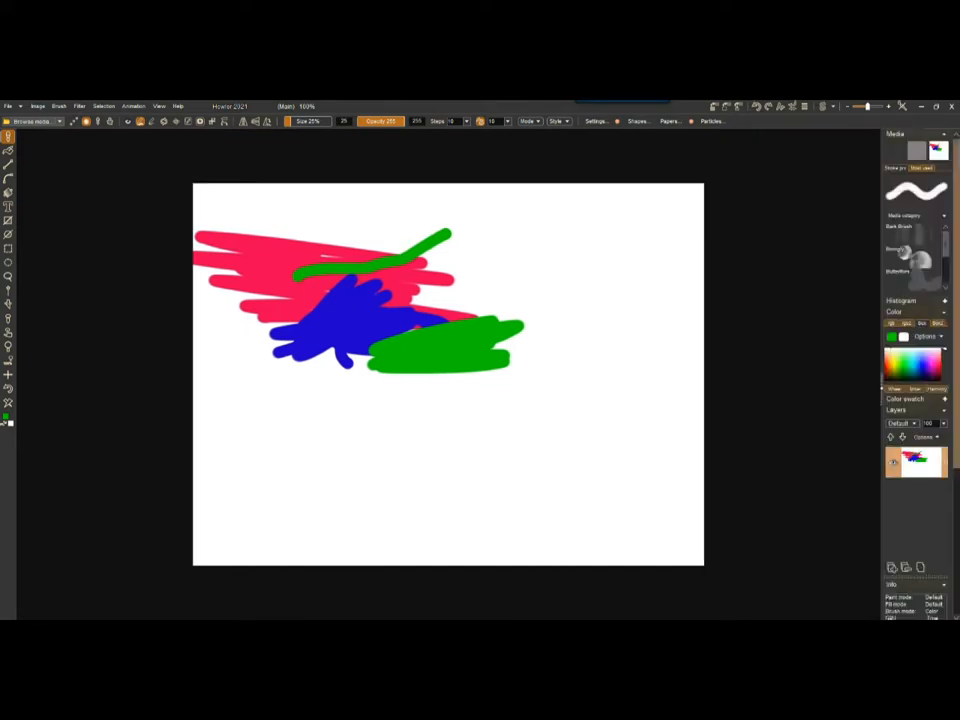
pyautogui.click(158, 106)
pyautogui.moveTo(178, 131)
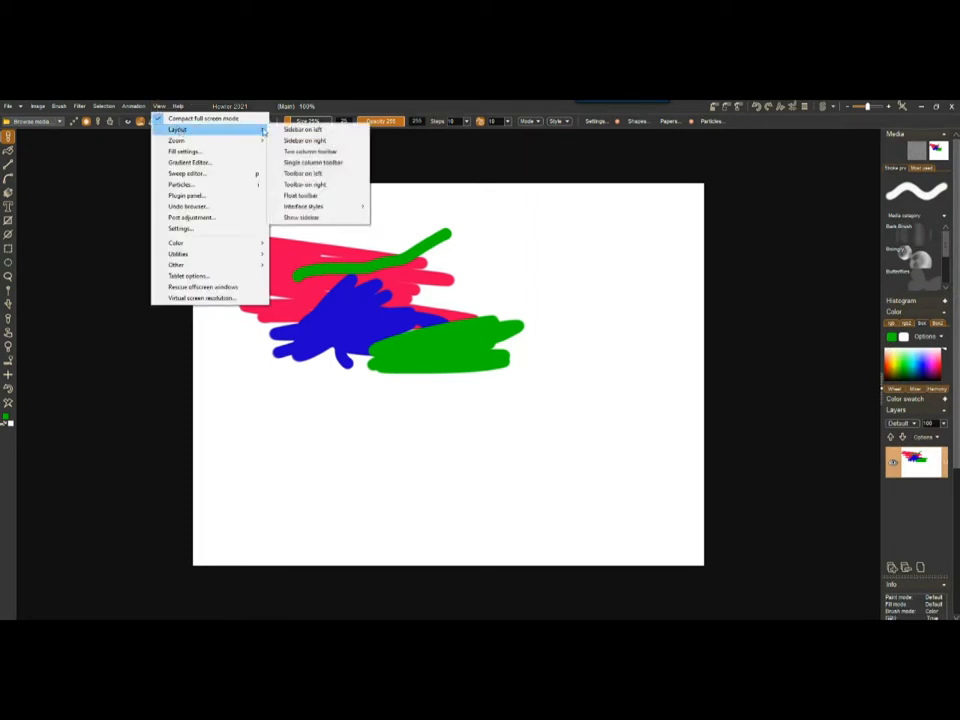
pyautogui.click(301, 129)
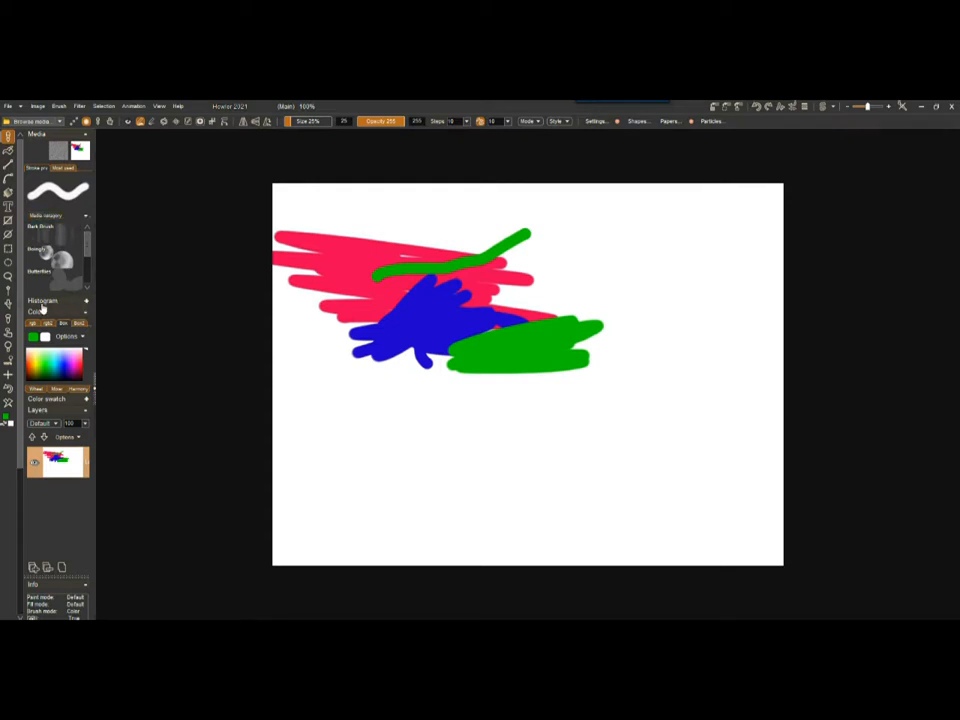
# Step: Try collapsing and expanding the sidebar sections, leaving Histogram, Color and Color swatch expanded
pyautogui.click(86, 303)
pyautogui.click(87, 304)
pyautogui.click(65, 314)
pyautogui.click(61, 315)
pyautogui.click(86, 315)
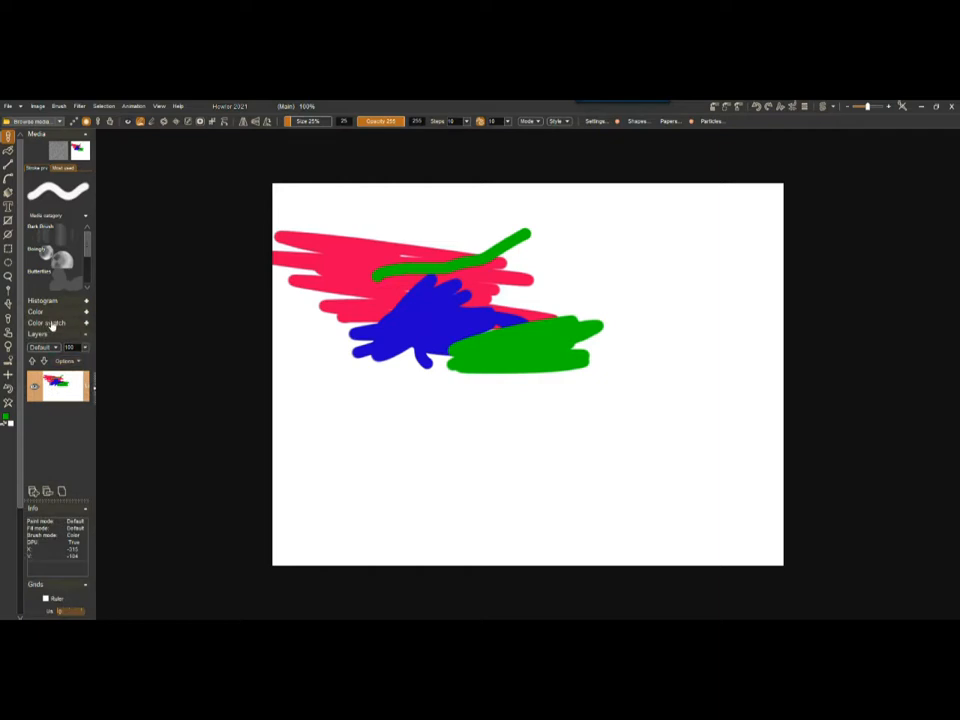
pyautogui.click(85, 323)
pyautogui.click(86, 322)
pyautogui.click(86, 321)
pyautogui.click(86, 311)
pyautogui.click(86, 301)
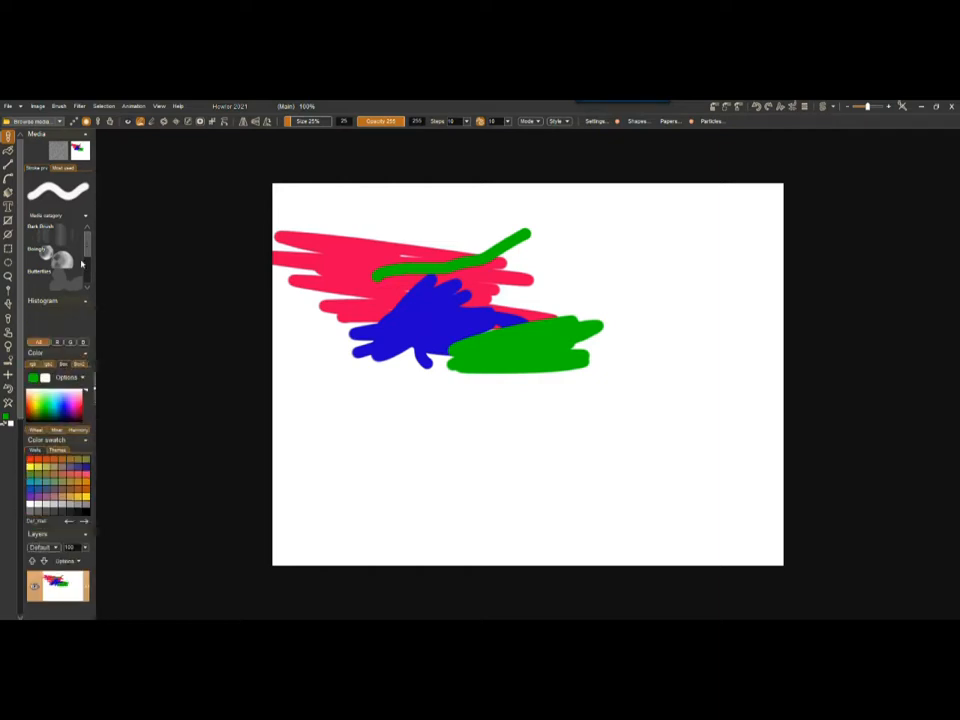
# Step: Collapse the Media, Color and Color swatch sections of the sidebar
pyautogui.click(86, 136)
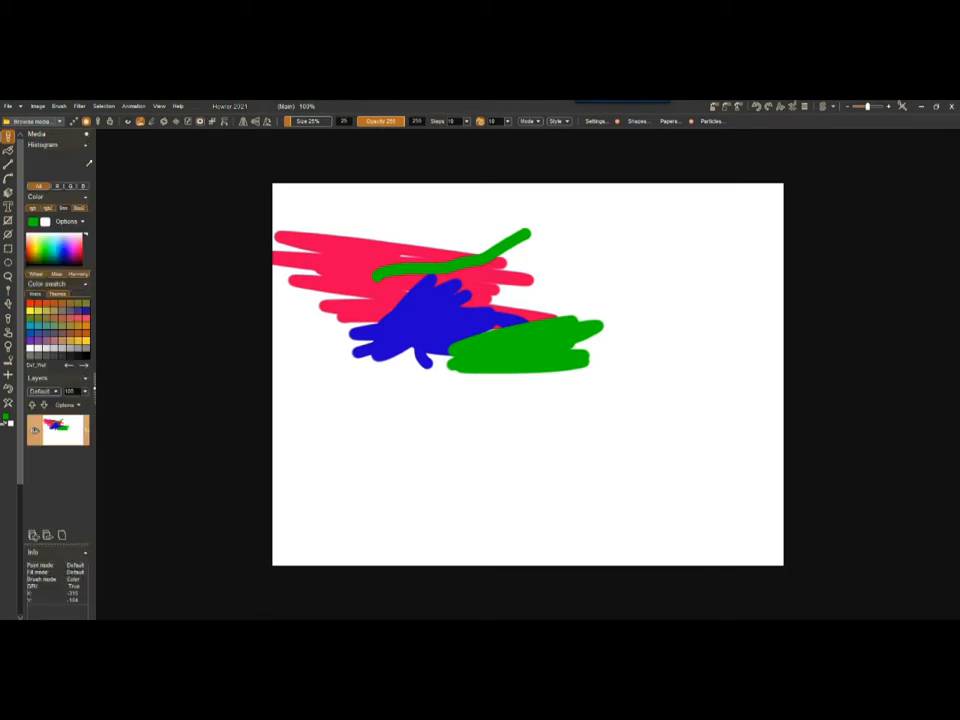
pyautogui.click(86, 197)
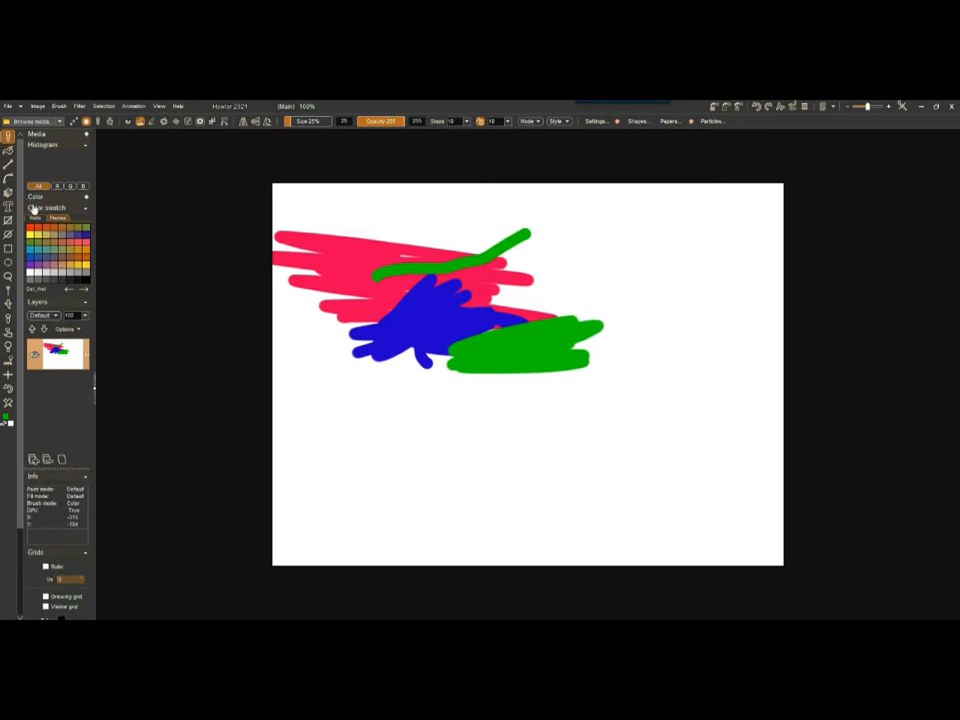
pyautogui.click(62, 207)
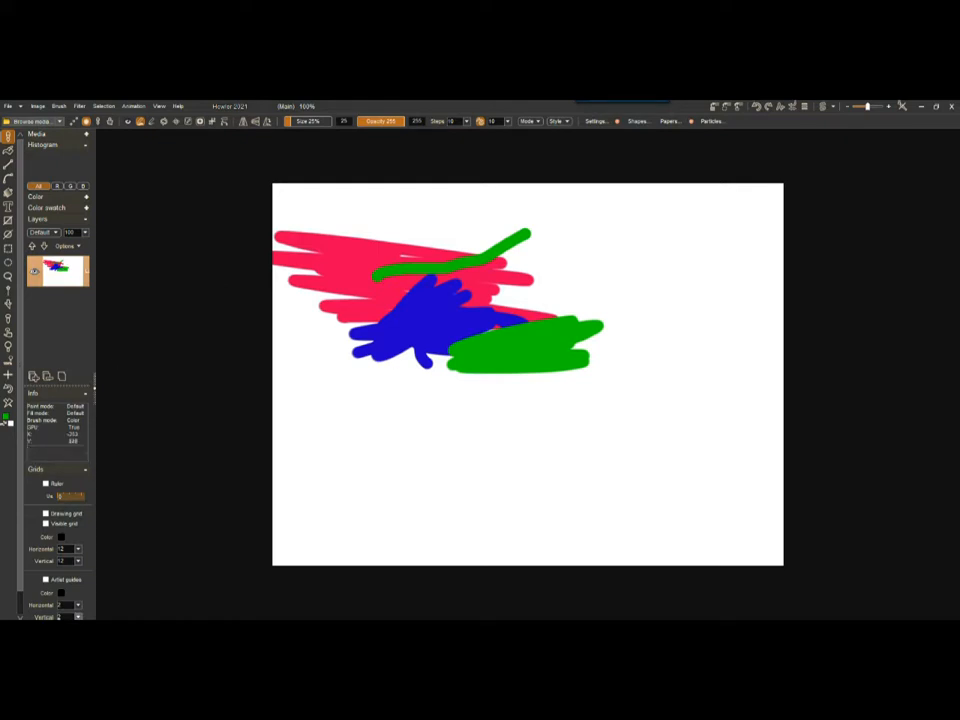
# Step: Clear the canvas and draw a green smiley face with an outline, a mouth and two eyes
pyautogui.click(8, 403)
pyautogui.moveTo(559, 277)
pyautogui.mouseDown()
pyautogui.moveTo(414, 362)
pyautogui.moveTo(618, 304)
pyautogui.moveTo(560, 276)
pyautogui.mouseUp()
pyautogui.moveTo(455, 357); pyautogui.dragTo(568, 338)
pyautogui.click(489, 320)
pyautogui.moveTo(510, 323); pyautogui.dragTo(555, 322)
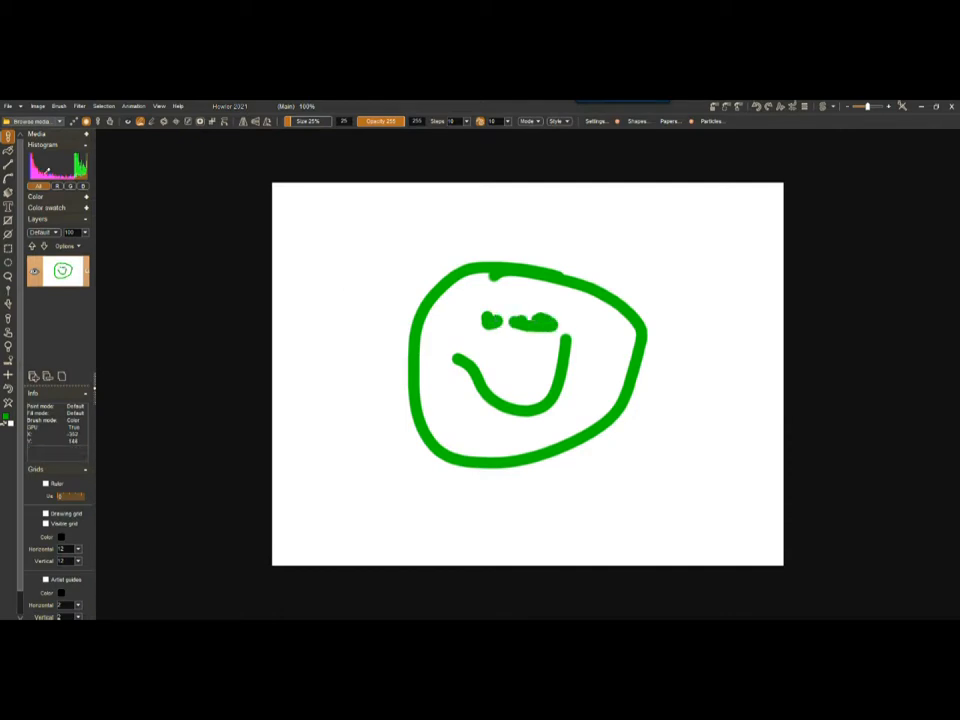
# Step: Expand the Color section of the sidebar and clear the smiley face from the canvas
pyautogui.click(86, 198)
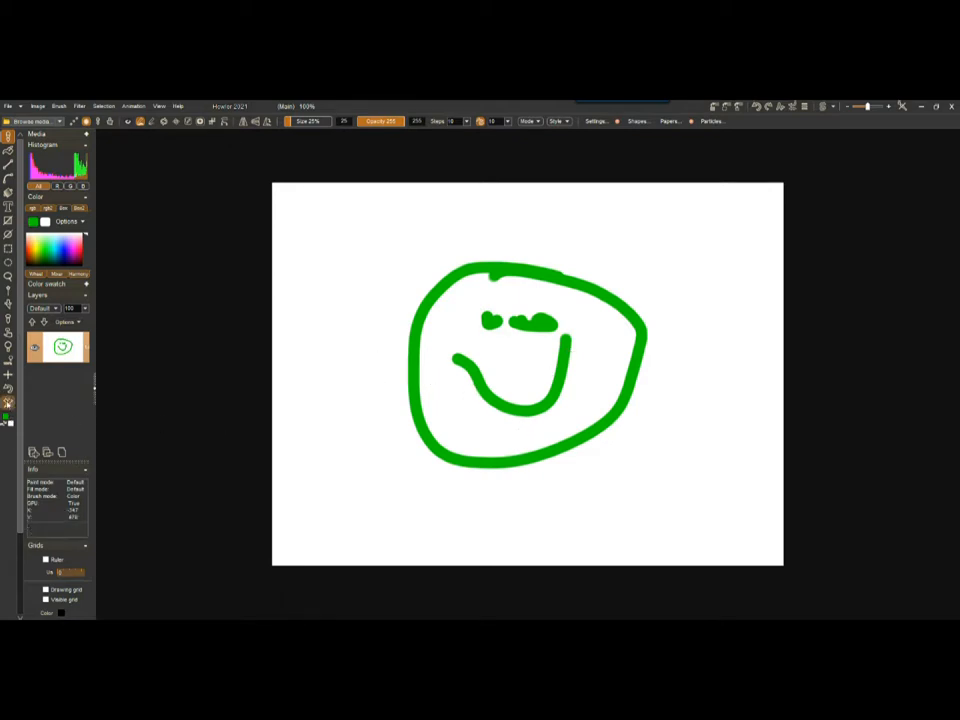
pyautogui.click(8, 403)
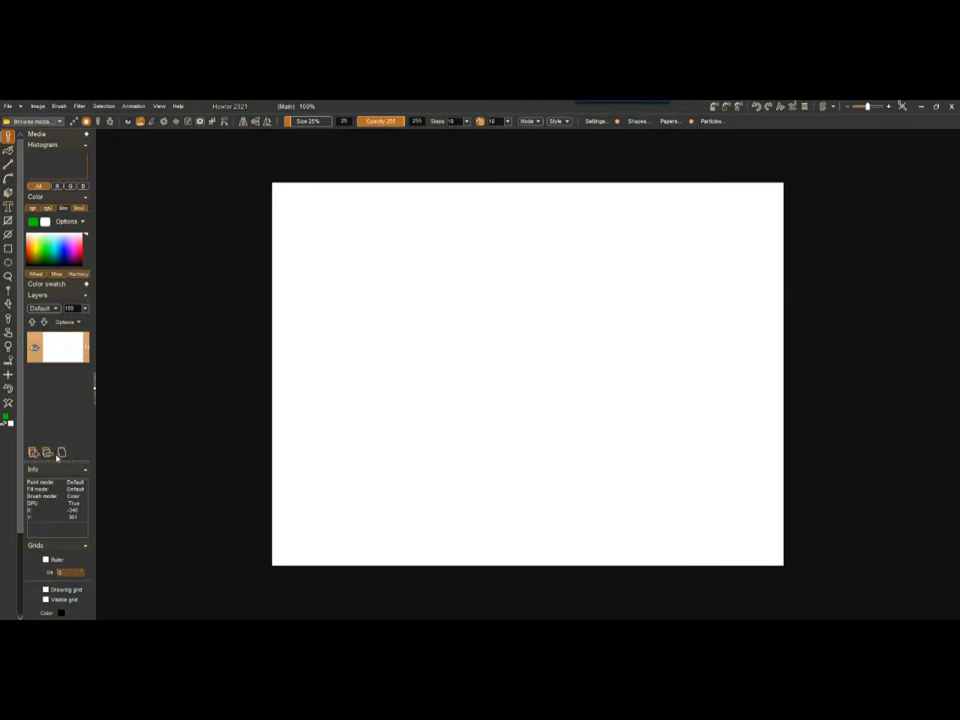
# Step: Examine the Layers section and the blend modes available for the layer, keeping Default
pyautogui.click(47, 296)
pyautogui.click(50, 297)
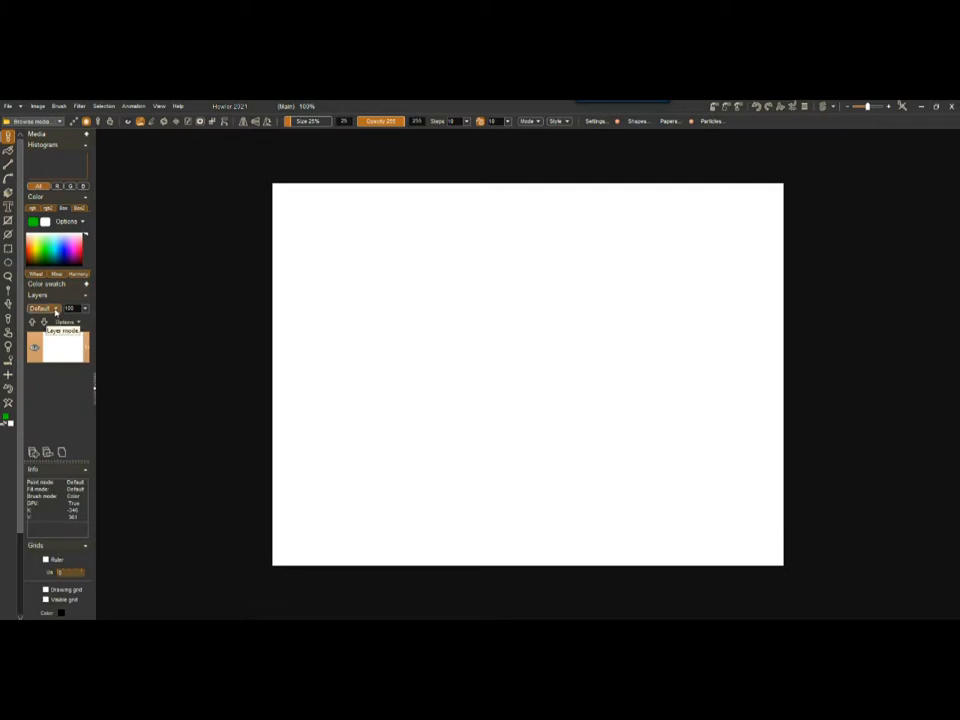
pyautogui.click(50, 309)
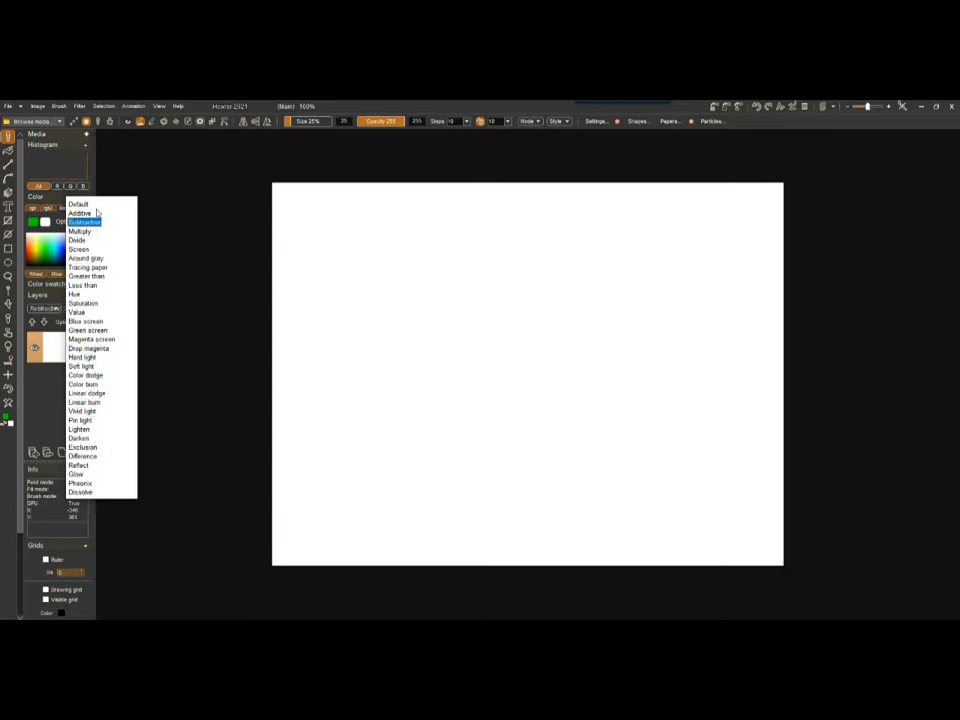
pyautogui.click(95, 169)
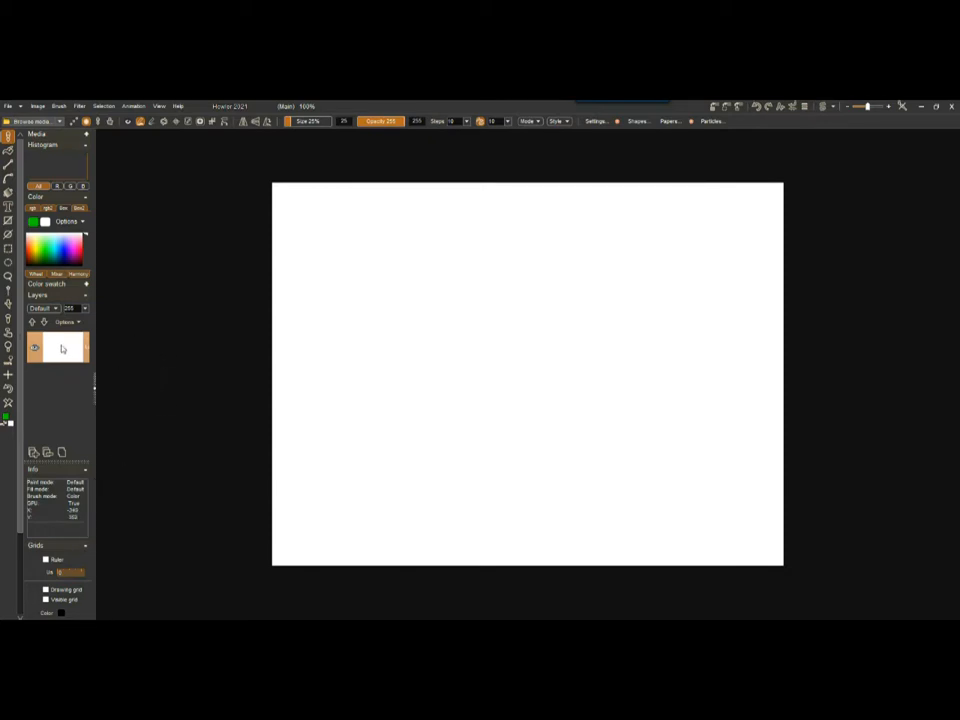
# Step: Add a new layer, set its blend mode to Subtractive and lower its opacity to about 136
pyautogui.click(34, 454)
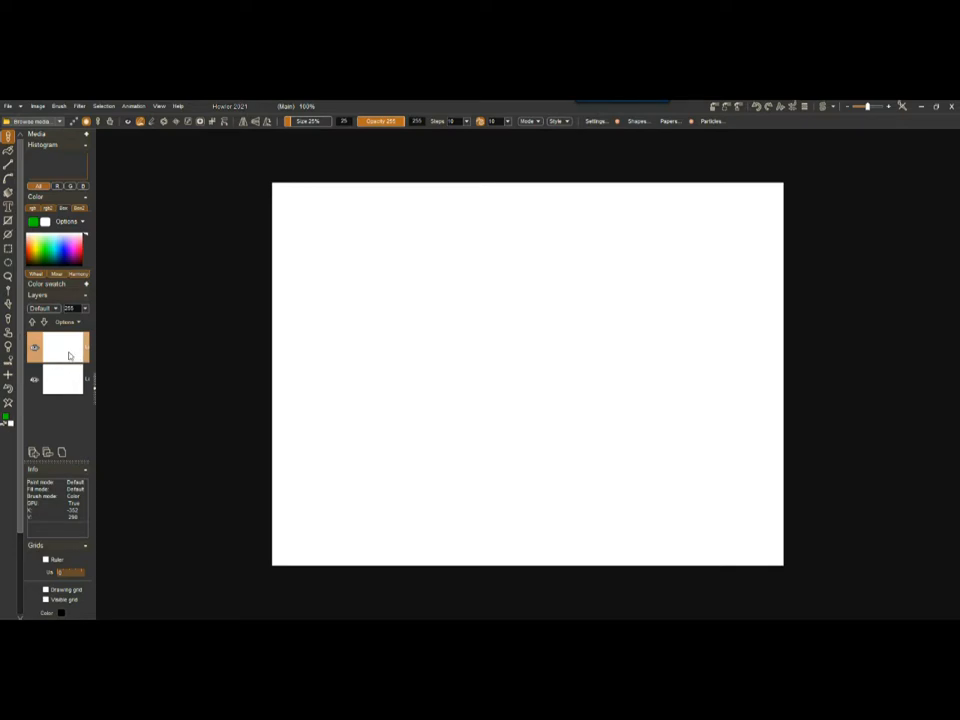
pyautogui.click(57, 309)
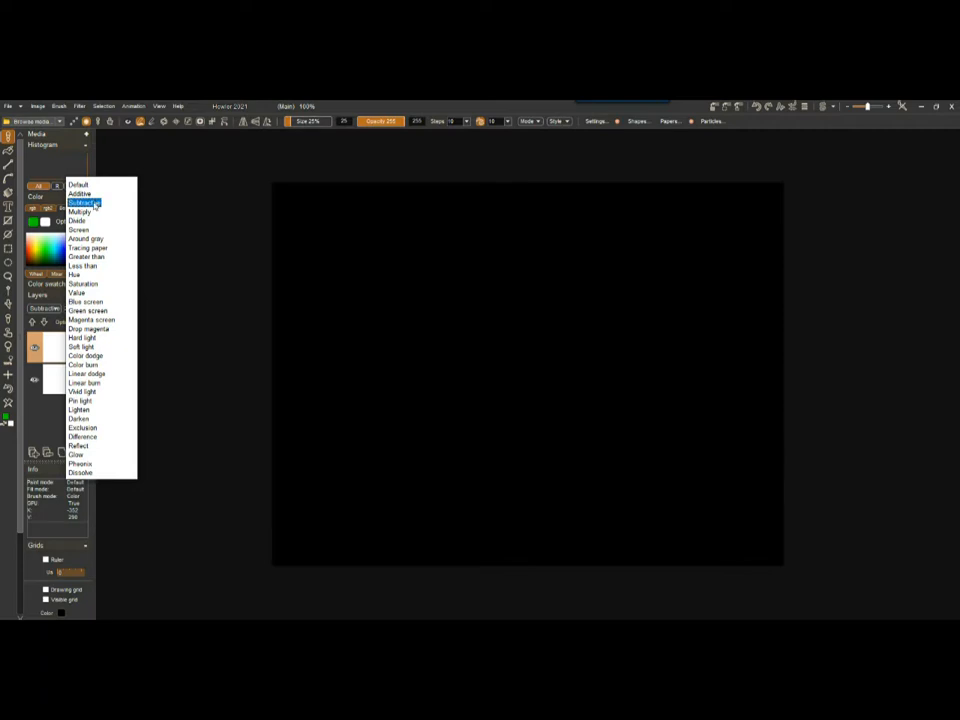
pyautogui.click(84, 203)
pyautogui.click(86, 310)
pyautogui.moveTo(89, 320); pyautogui.dragTo(61, 321)
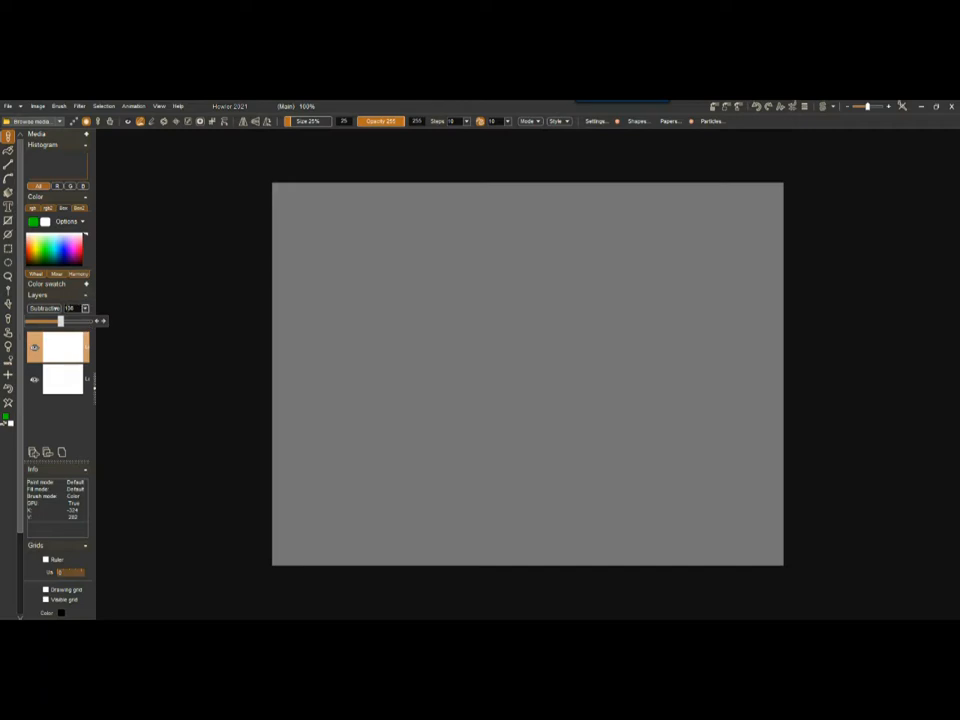
# Step: Preview other blend modes on the top layer, keep Subtractive, and switch the layer's visibility off and on
pyautogui.click(44, 309)
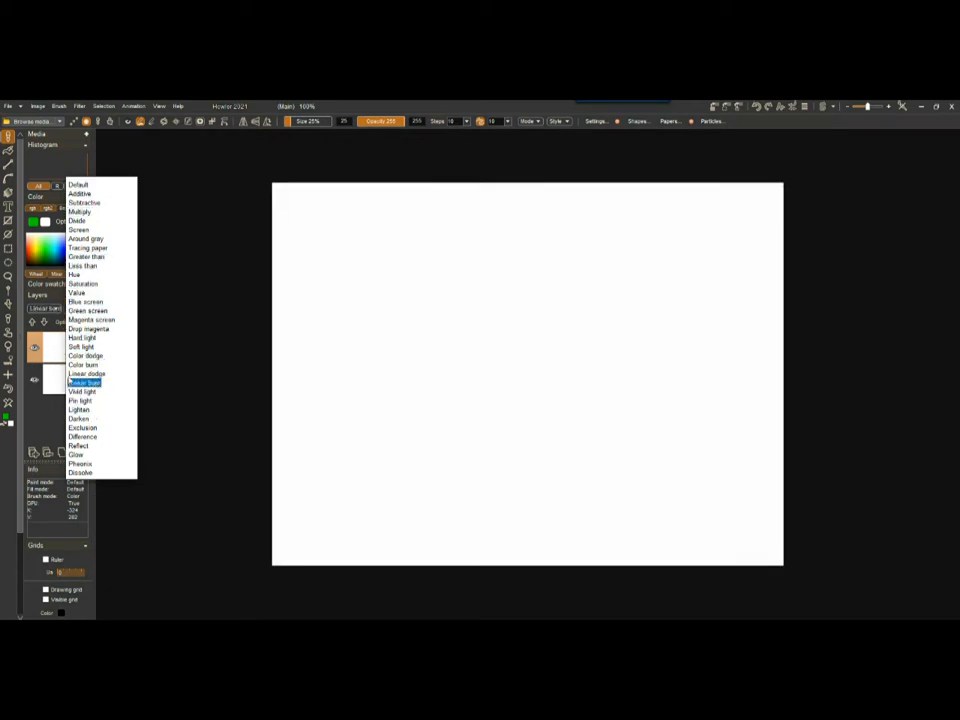
pyautogui.click(199, 286)
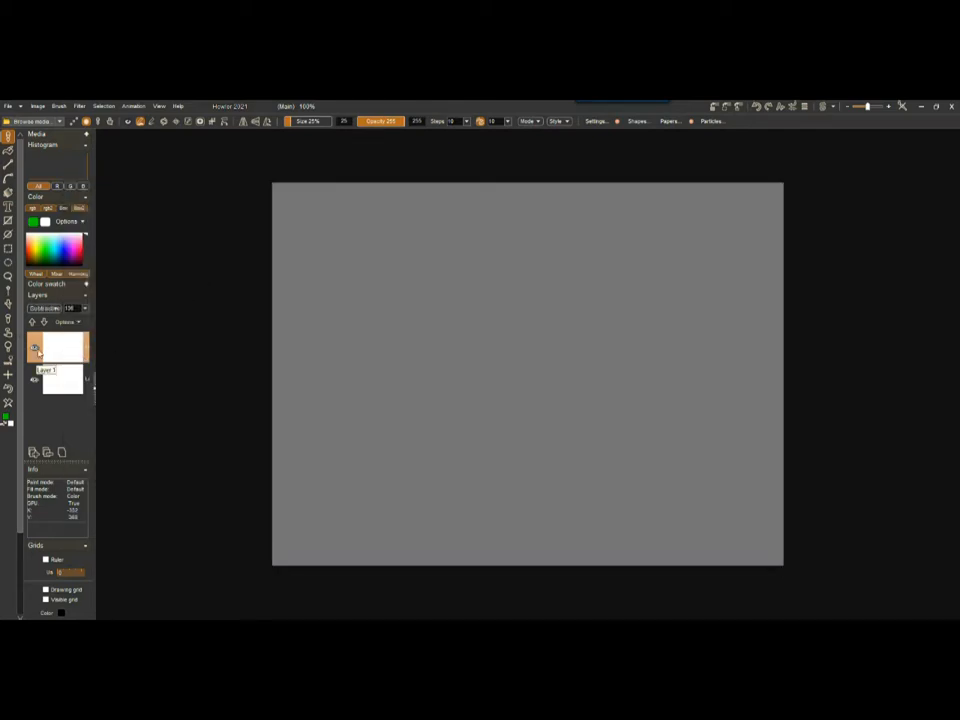
pyautogui.click(35, 348)
pyautogui.click(34, 348)
# Step: Draw the walls and gabled roof of a simple house on the top layer with the Med. airbrush
pyautogui.click(8, 136)
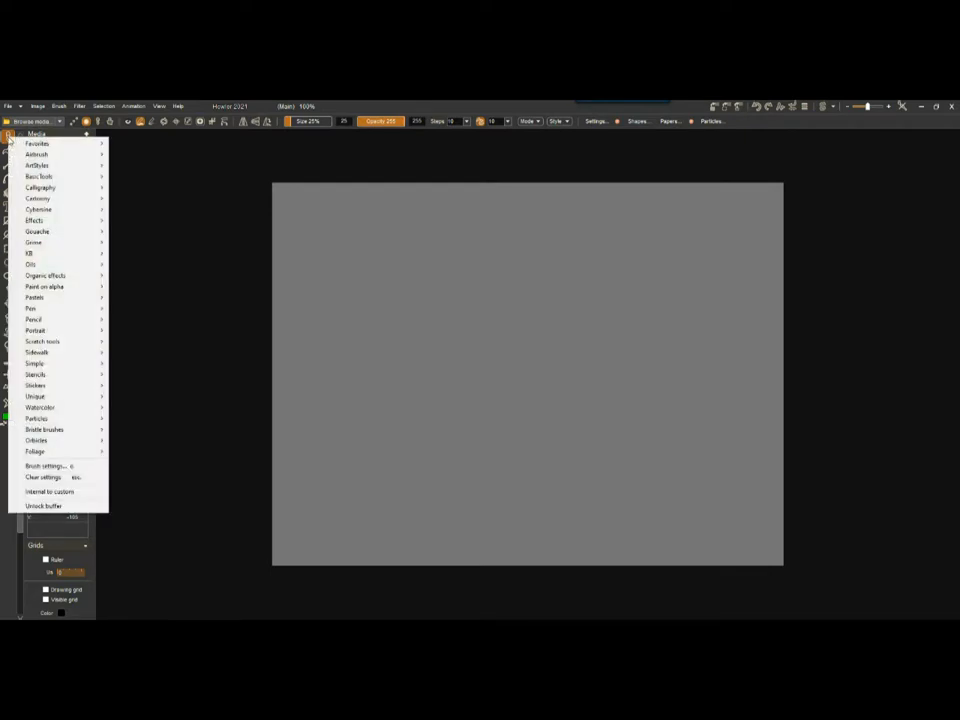
pyautogui.moveTo(38, 154)
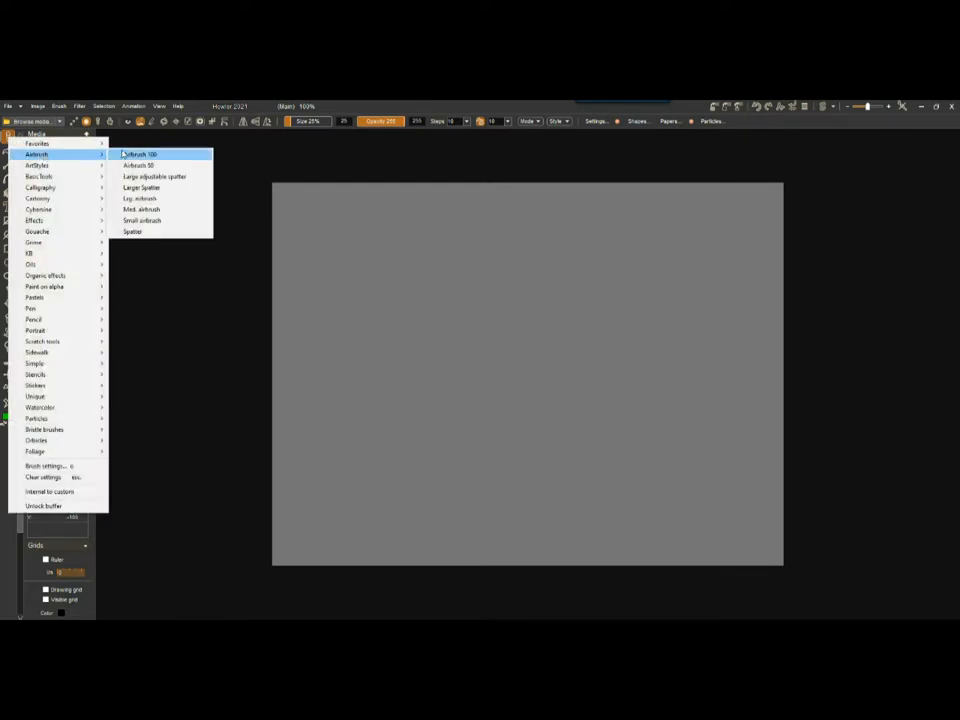
pyautogui.click(156, 210)
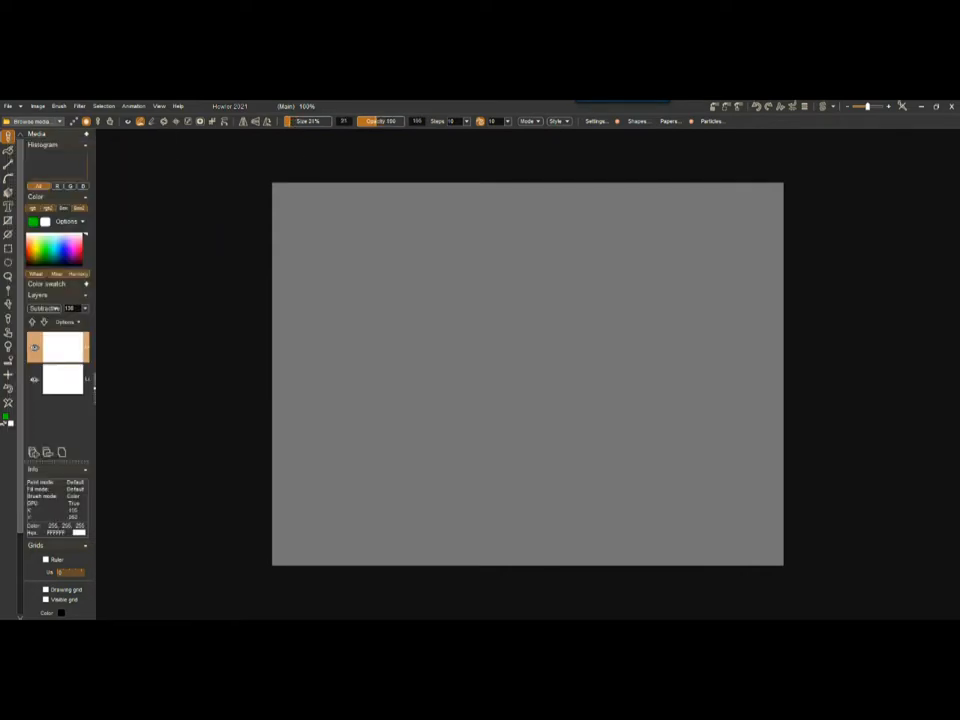
pyautogui.moveTo(388, 343)
pyautogui.mouseDown()
pyautogui.moveTo(394, 459)
pyautogui.moveTo(682, 456)
pyautogui.moveTo(717, 291)
pyautogui.moveTo(713, 280)
pyautogui.moveTo(311, 317)
pyautogui.mouseUp()
pyautogui.moveTo(356, 392)
pyautogui.mouseDown()
pyautogui.moveTo(521, 216)
pyautogui.moveTo(786, 313)
pyautogui.mouseUp()
# Step: Add a door with a knob and a window divided into four panes to the house
pyautogui.moveTo(441, 449)
pyautogui.mouseDown()
pyautogui.moveTo(439, 412)
pyautogui.moveTo(467, 364)
pyautogui.moveTo(493, 444)
pyautogui.mouseUp()
pyautogui.moveTo(537, 328)
pyautogui.mouseDown()
pyautogui.moveTo(621, 393)
pyautogui.moveTo(553, 325)
pyautogui.moveTo(537, 326)
pyautogui.mouseUp()
pyautogui.moveTo(603, 327); pyautogui.dragTo(600, 384)
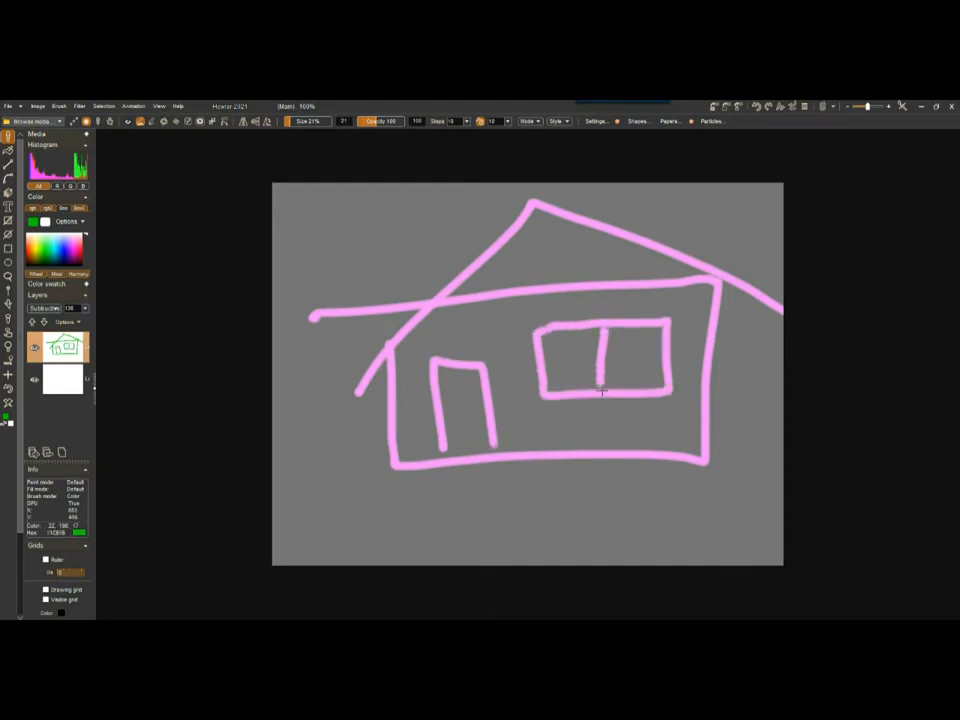
pyautogui.moveTo(545, 363); pyautogui.dragTo(688, 361)
pyautogui.click(446, 404)
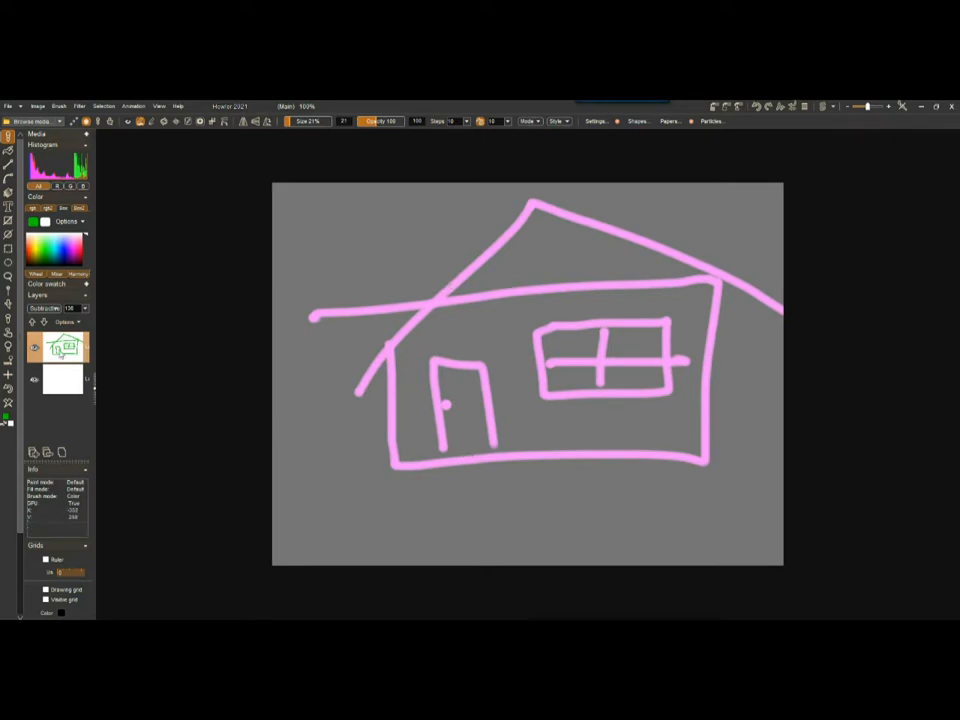
# Step: Toggle the house layer's visibility to compare the canvas with and without it
pyautogui.click(35, 348)
pyautogui.click(35, 348)
pyautogui.click(35, 349)
pyautogui.click(36, 349)
# Step: Set the house layer's blend mode to Default and its opacity to about 132, and select the blank bottom layer
pyautogui.click(50, 311)
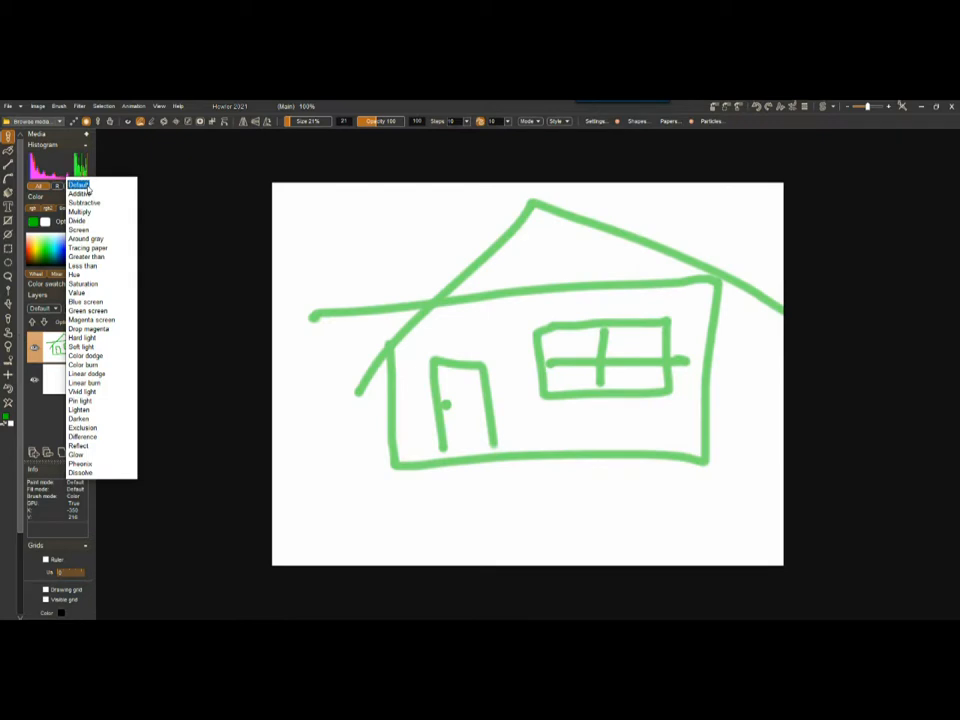
pyautogui.click(86, 186)
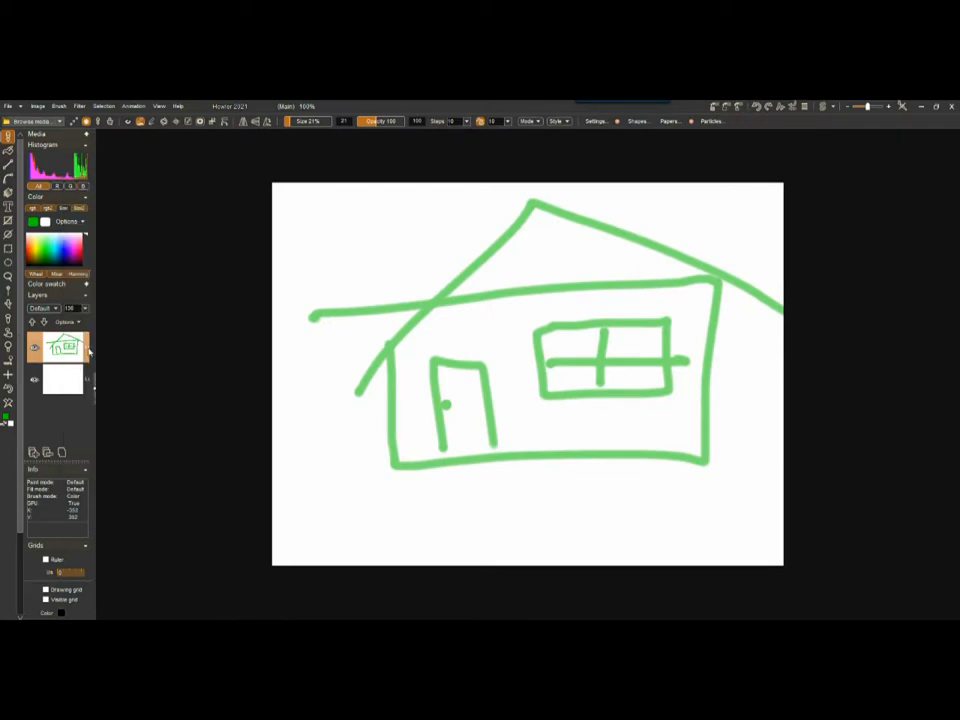
pyautogui.click(86, 309)
pyautogui.moveTo(62, 322)
pyautogui.mouseDown()
pyautogui.moveTo(75, 321)
pyautogui.moveTo(28, 321)
pyautogui.moveTo(100, 320)
pyautogui.moveTo(61, 321)
pyautogui.mouseUp()
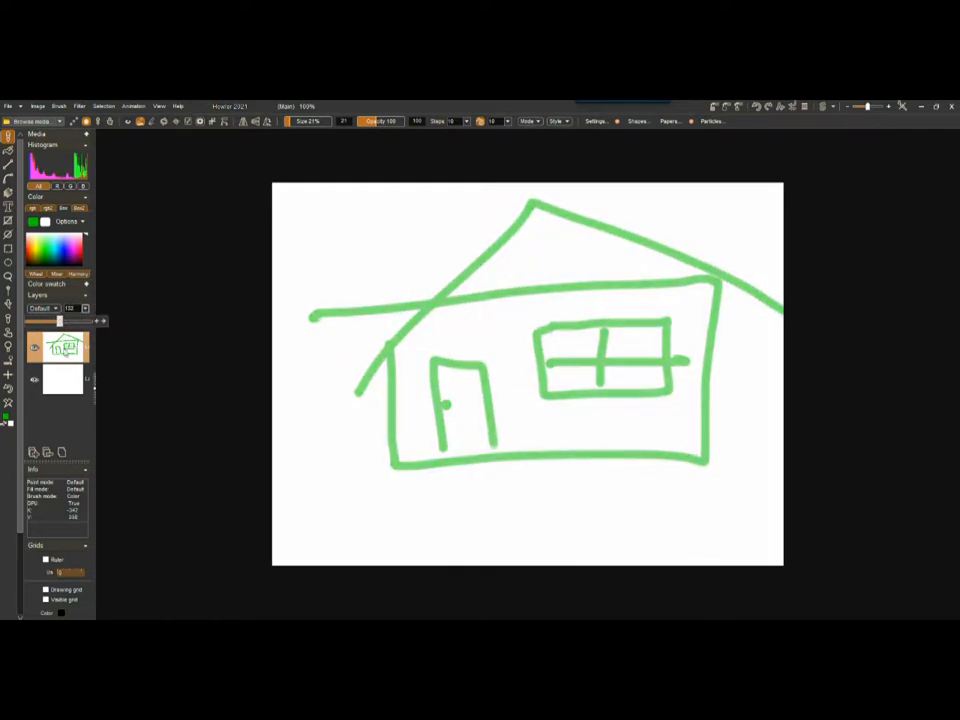
pyautogui.click(59, 386)
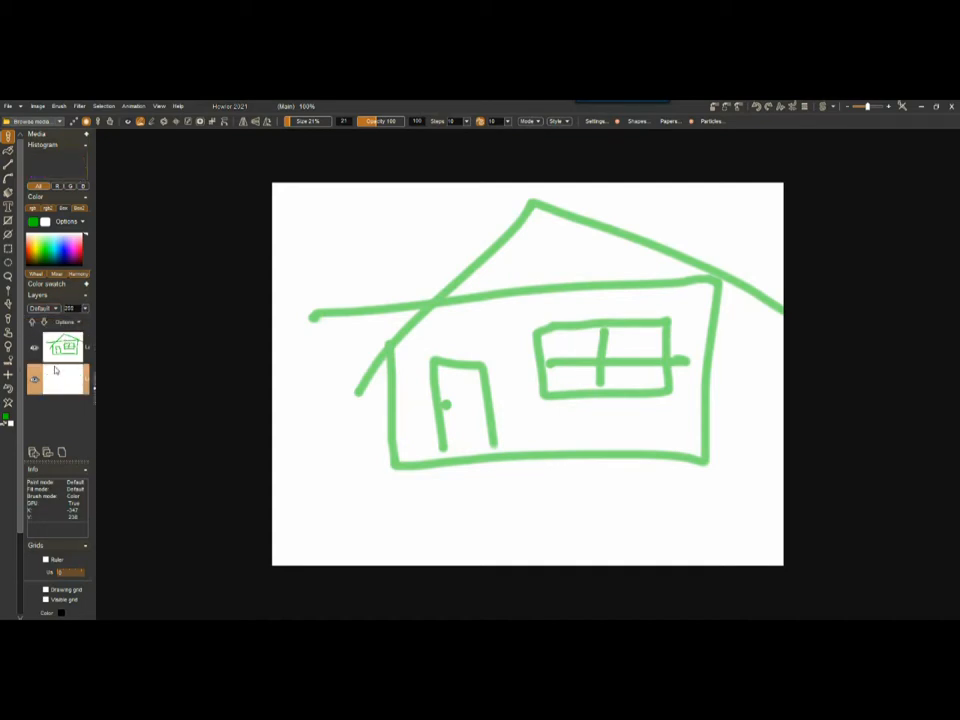
# Step: Add a new layer above the house drawing and toggle the house layer's visibility to compare the canvas
pyautogui.click(34, 453)
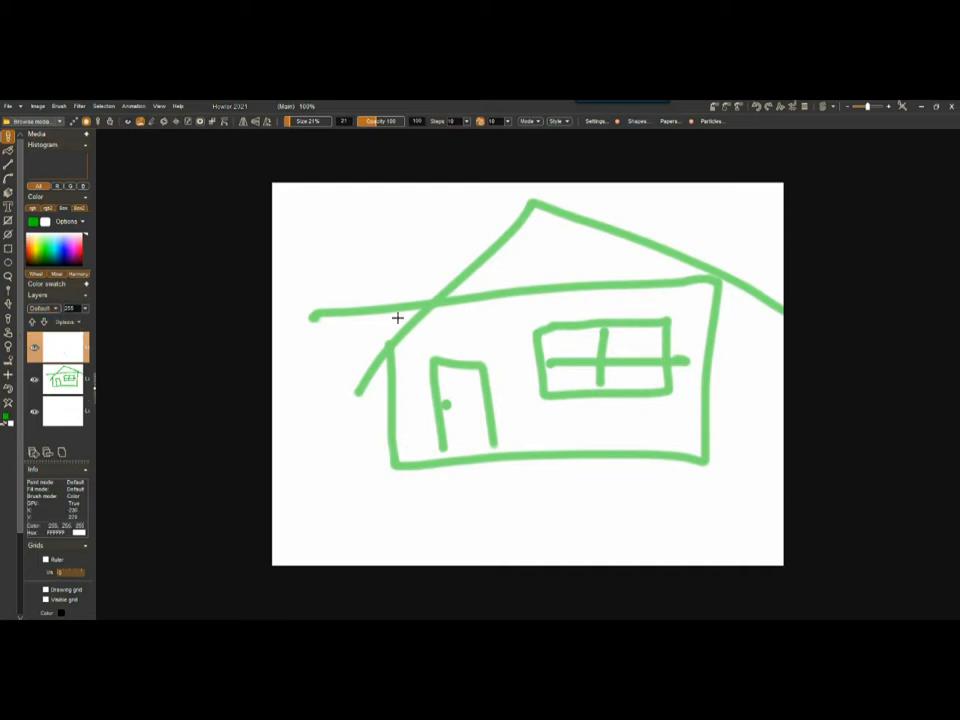
pyautogui.click(35, 380)
pyautogui.click(37, 384)
pyautogui.click(37, 384)
pyautogui.click(36, 383)
pyautogui.click(36, 383)
pyautogui.click(36, 383)
pyautogui.click(66, 246)
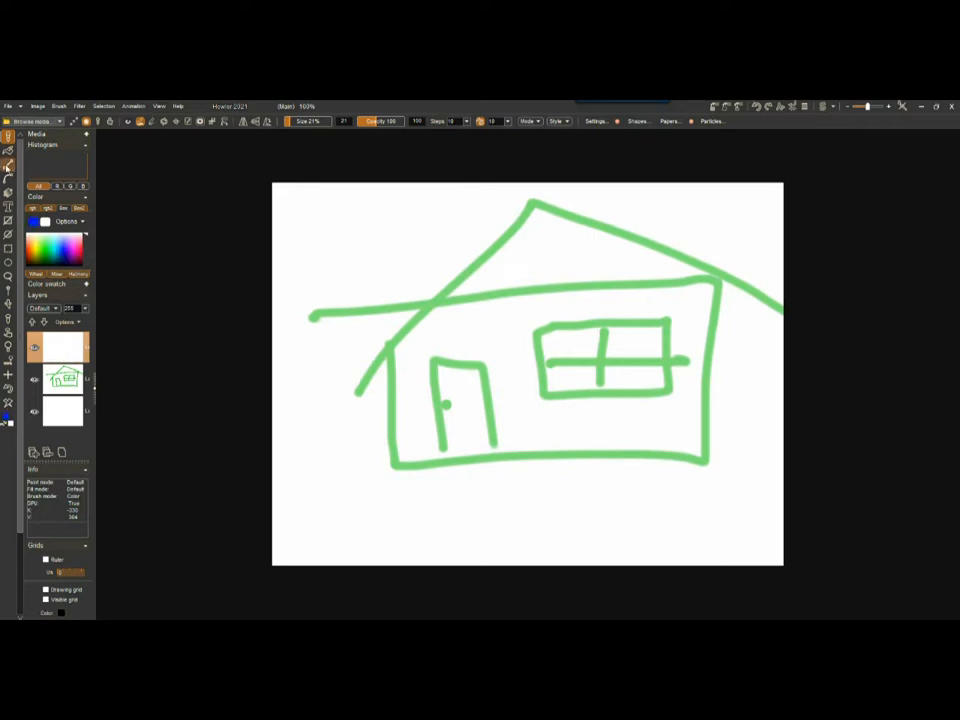
pyautogui.click(9, 149)
pyautogui.doubleClick(9, 149)
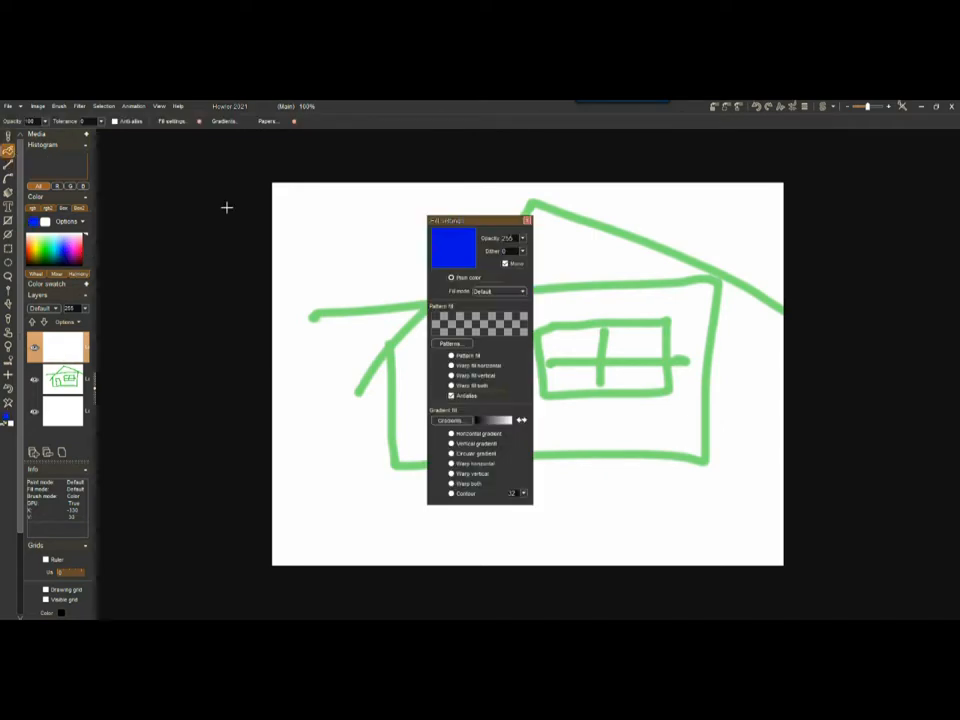
pyautogui.click(526, 221)
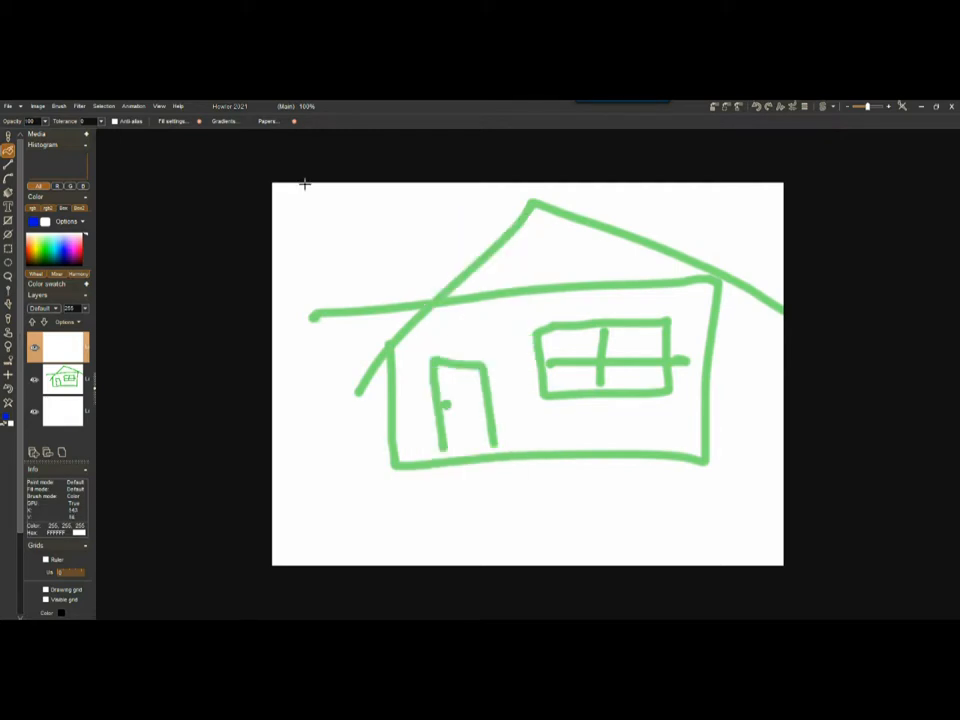
# Step: Paint the house's roof and door orange on the new top layer with the Airbrush 50 brush
pyautogui.rightClick(9, 135)
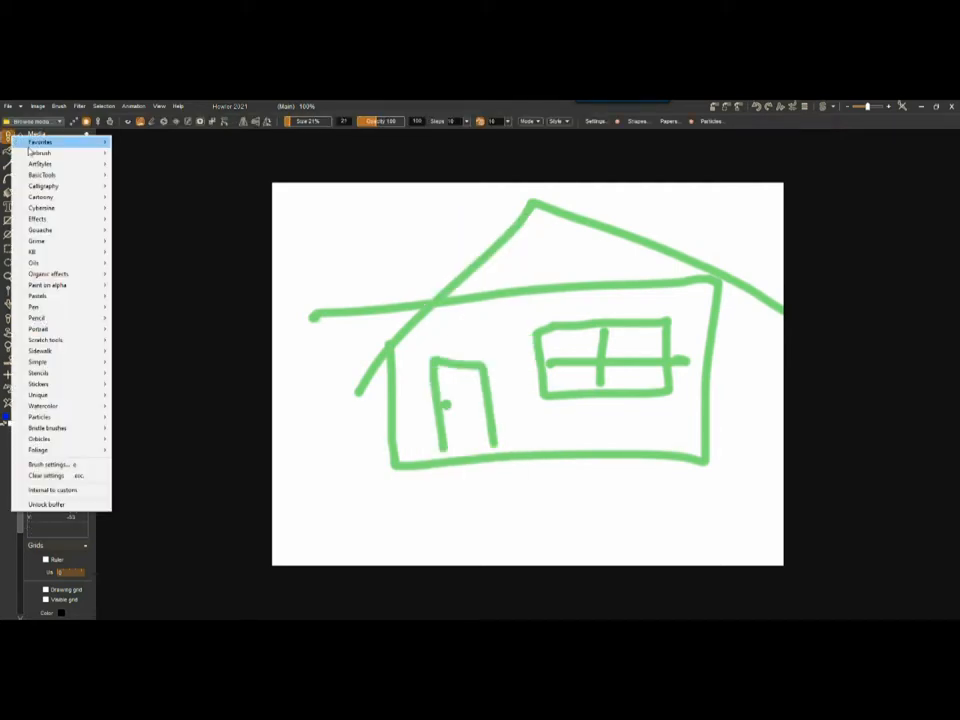
pyautogui.moveTo(40, 152)
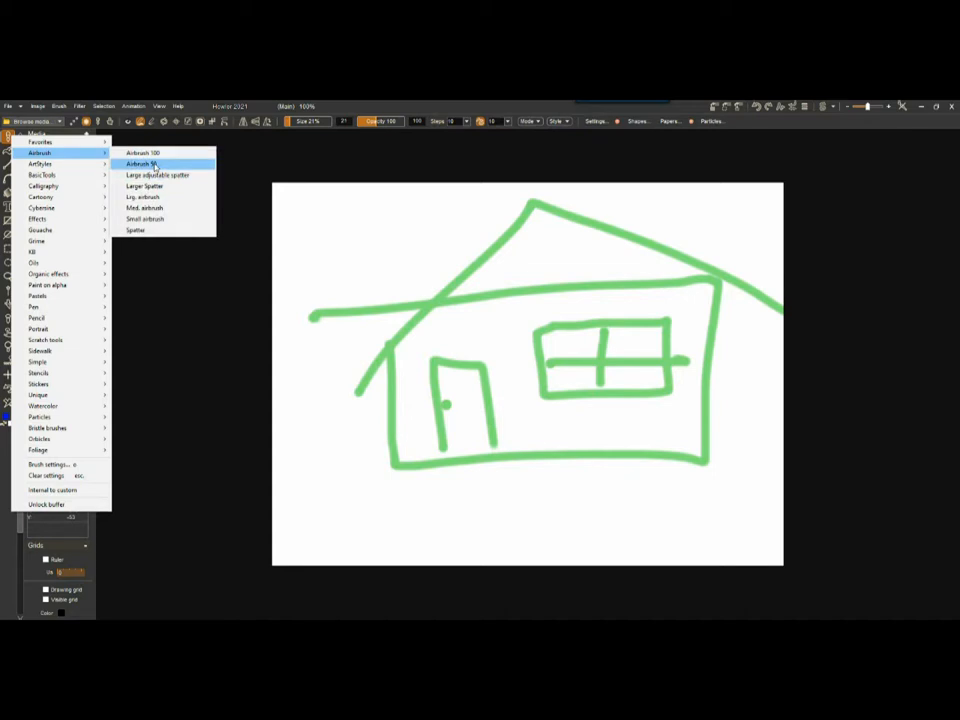
pyautogui.click(145, 163)
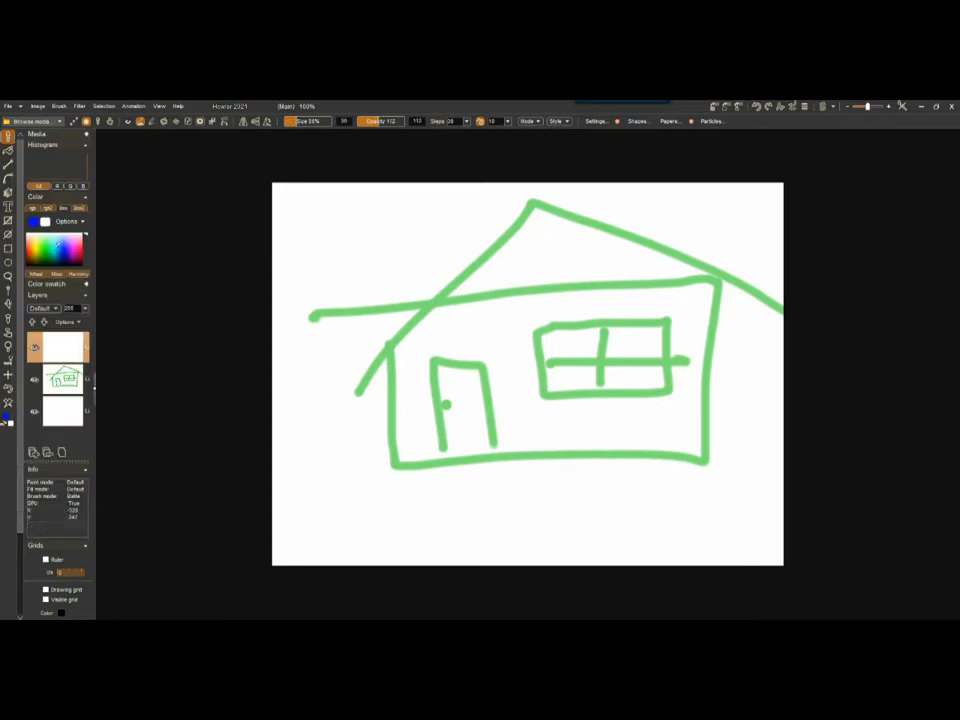
pyautogui.click(33, 248)
pyautogui.moveTo(542, 226)
pyautogui.mouseDown()
pyautogui.moveTo(699, 270)
pyautogui.moveTo(447, 298)
pyautogui.moveTo(501, 270)
pyautogui.moveTo(519, 245)
pyautogui.moveTo(486, 273)
pyautogui.moveTo(650, 262)
pyautogui.moveTo(541, 241)
pyautogui.moveTo(589, 241)
pyautogui.moveTo(638, 255)
pyautogui.moveTo(529, 259)
pyautogui.moveTo(544, 239)
pyautogui.moveTo(546, 261)
pyautogui.moveTo(558, 251)
pyautogui.moveTo(543, 238)
pyautogui.moveTo(476, 276)
pyautogui.moveTo(536, 238)
pyautogui.mouseUp()
pyautogui.scroll(3, 540, 251)
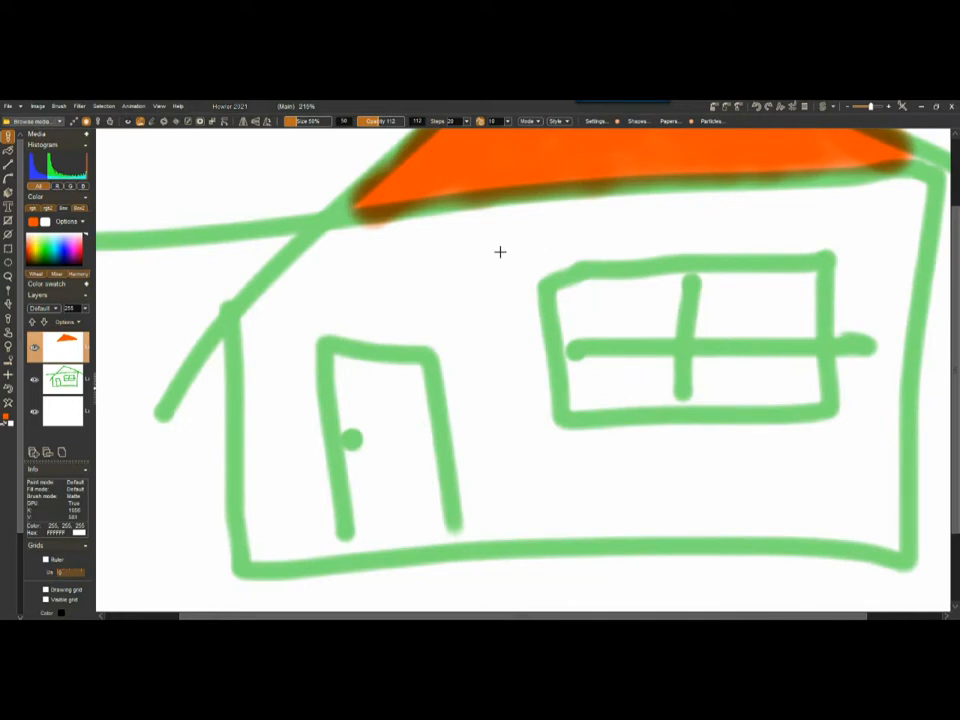
pyautogui.moveTo(328, 348)
pyautogui.mouseDown()
pyautogui.moveTo(337, 382)
pyautogui.moveTo(393, 369)
pyautogui.moveTo(410, 388)
pyautogui.moveTo(408, 467)
pyautogui.moveTo(421, 511)
pyautogui.moveTo(411, 405)
pyautogui.moveTo(357, 386)
pyautogui.moveTo(348, 401)
pyautogui.moveTo(364, 530)
pyautogui.moveTo(398, 538)
pyautogui.moveTo(369, 400)
pyautogui.moveTo(378, 512)
pyautogui.moveTo(407, 533)
pyautogui.moveTo(392, 432)
pyautogui.mouseUp()
# Step: Fill the window's upper-left pane with blue and its lower-right pane with light blue
pyautogui.click(47, 245)
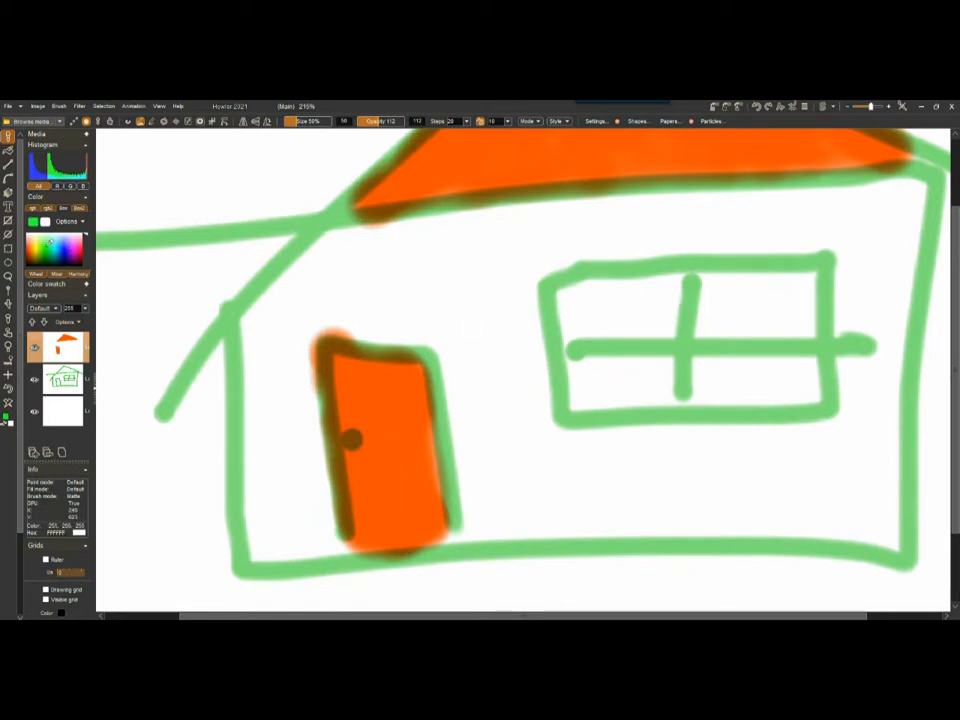
pyautogui.click(65, 249)
pyautogui.moveTo(570, 290)
pyautogui.mouseDown()
pyautogui.moveTo(670, 290)
pyautogui.moveTo(666, 320)
pyautogui.moveTo(575, 319)
pyautogui.moveTo(636, 317)
pyautogui.mouseUp()
pyautogui.click(52, 237)
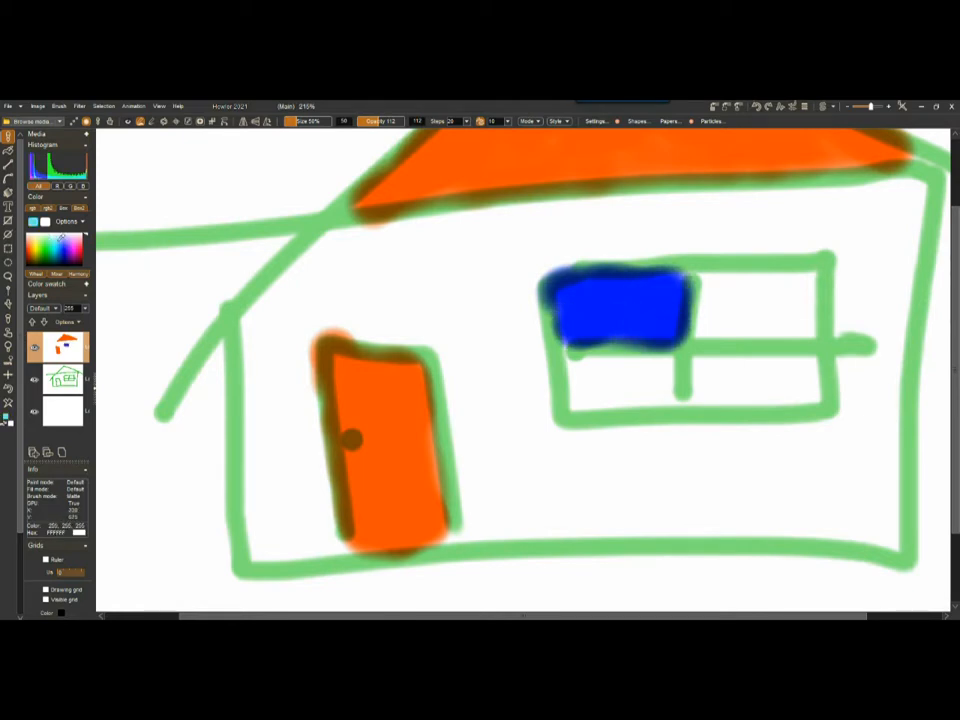
pyautogui.moveTo(699, 356)
pyautogui.mouseDown()
pyautogui.moveTo(708, 389)
pyautogui.moveTo(800, 388)
pyautogui.moveTo(804, 376)
pyautogui.moveTo(718, 366)
pyautogui.mouseUp()
# Step: Toggle the green house outline layer's visibility to compare the painted colors with and without the lines
pyautogui.scroll(-5, 598, 276)
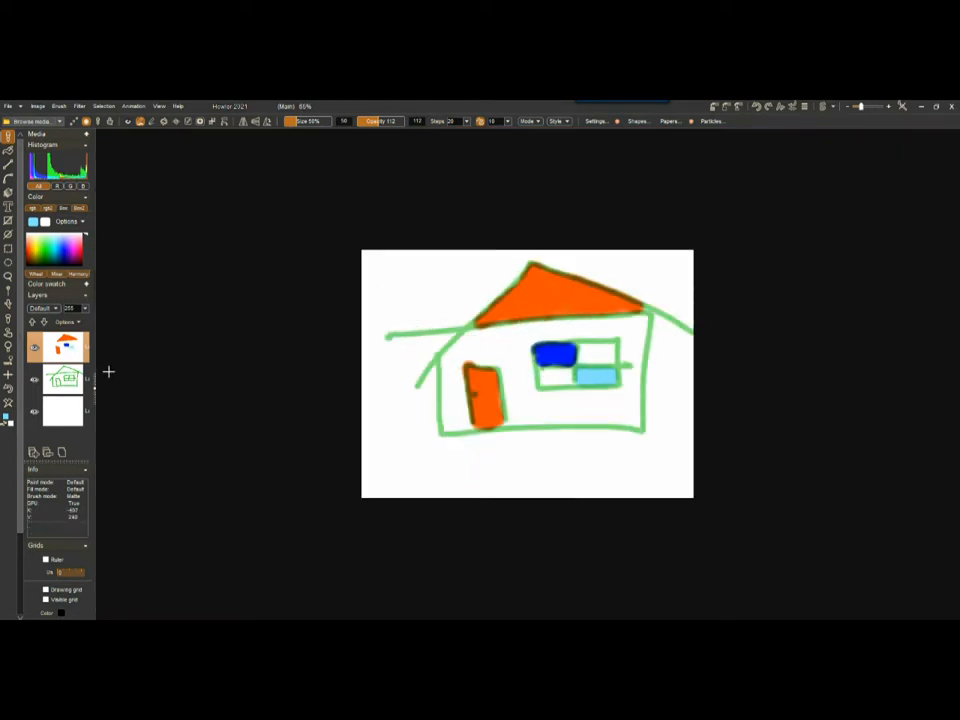
pyautogui.click(34, 380)
pyautogui.click(34, 380)
pyautogui.click(34, 380)
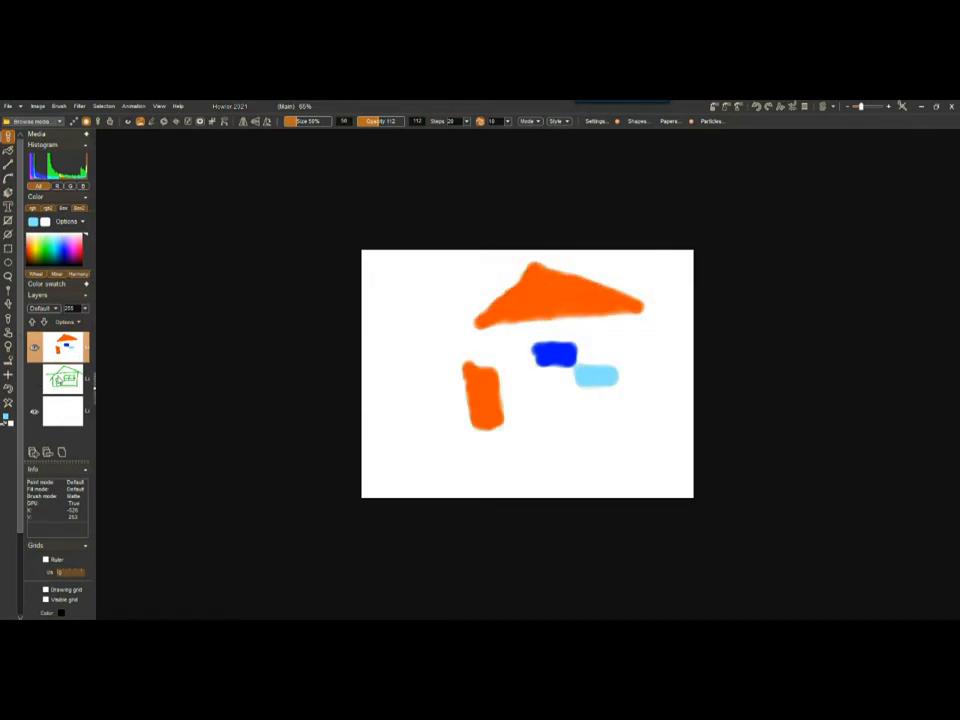
# Step: Delete the green house outline layer and select the blank bottom layer
pyautogui.click(62, 380)
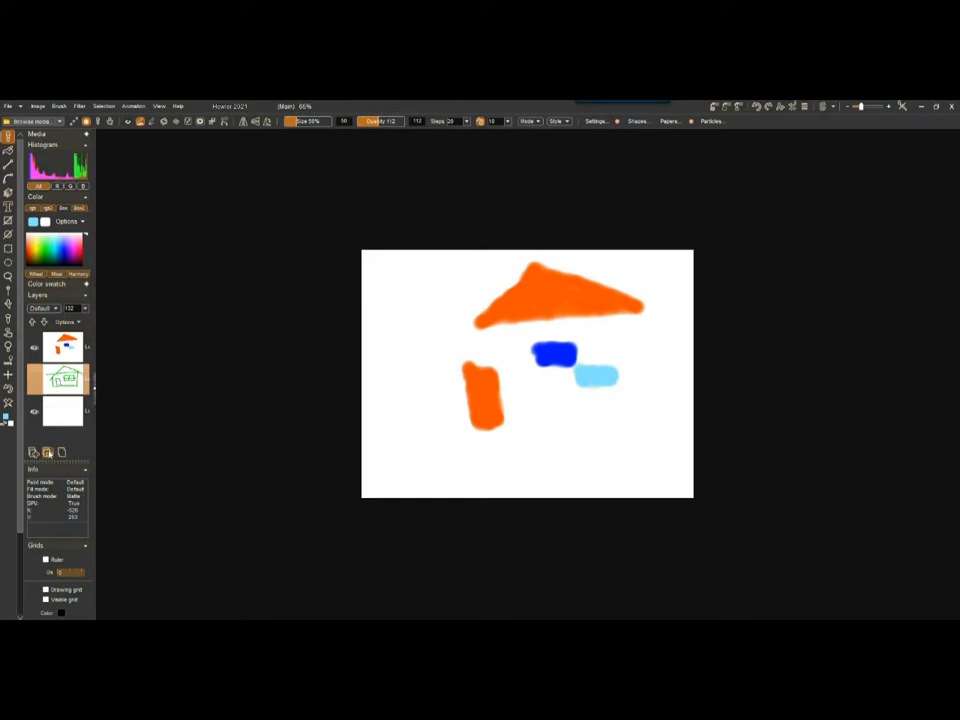
pyautogui.click(61, 451)
pyautogui.click(65, 376)
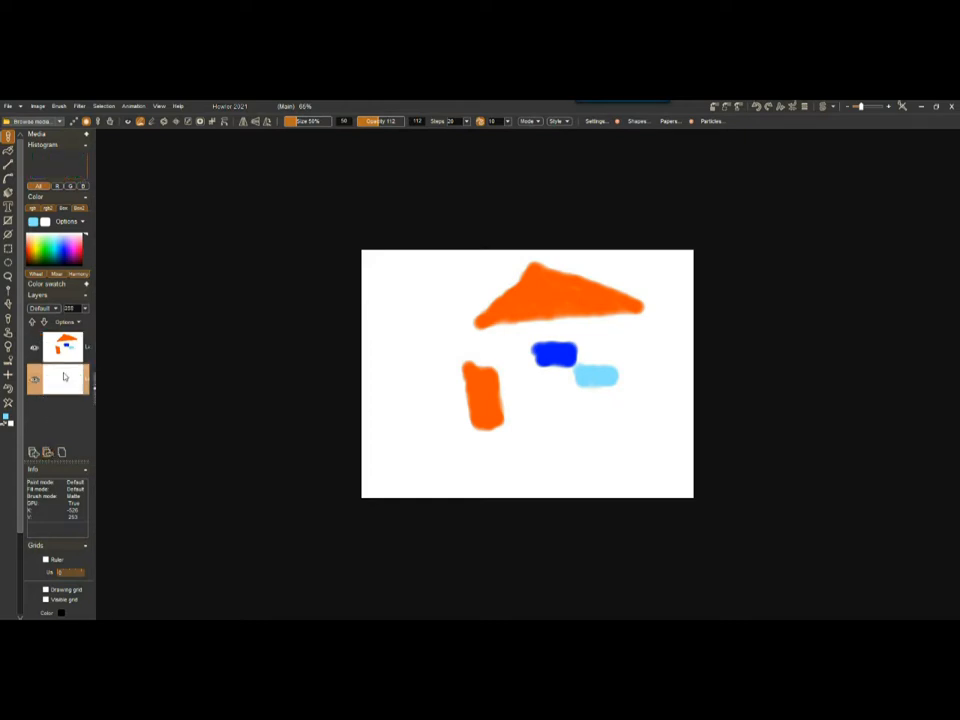
# Step: Toggle the blank white layer's visibility to check the transparency behind the painted shapes
pyautogui.click(34, 381)
pyautogui.click(34, 381)
pyautogui.click(34, 382)
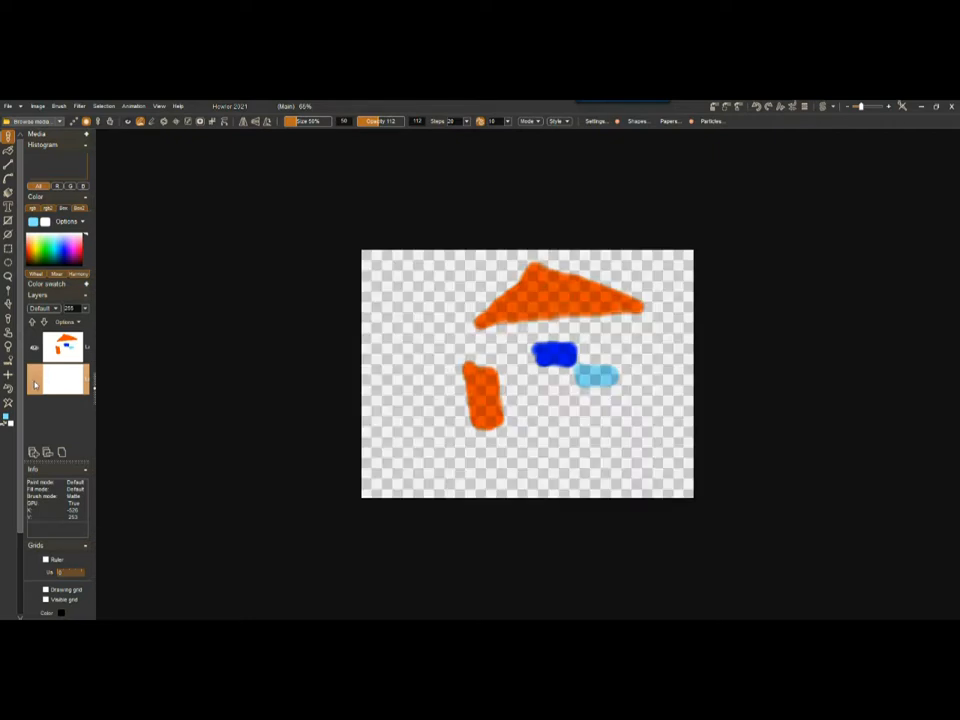
pyautogui.click(35, 382)
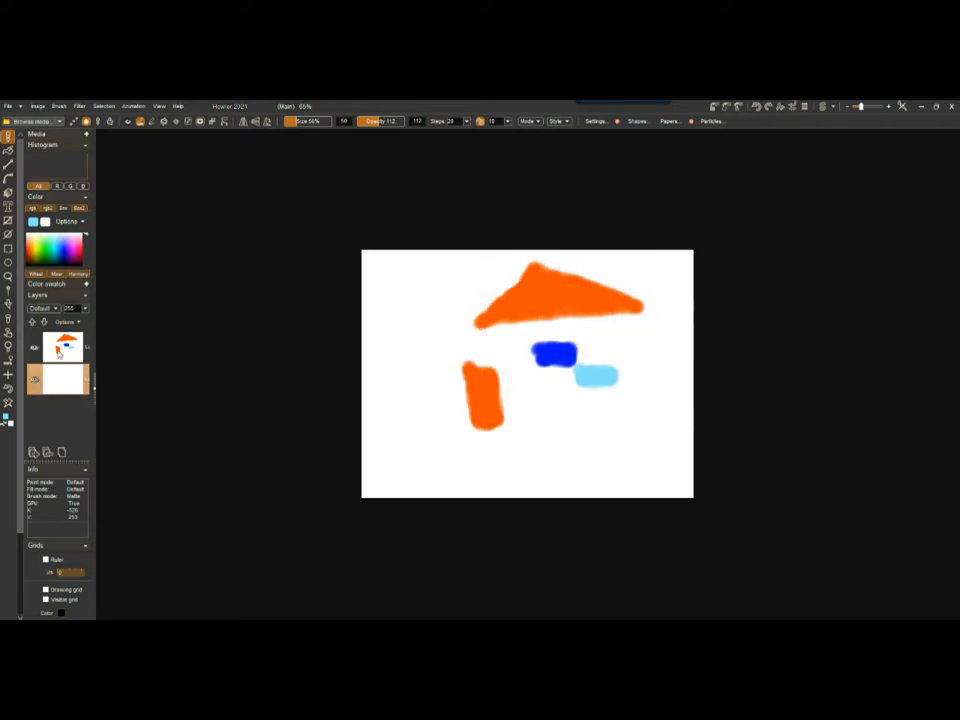
# Step: Combine the painted color layer and the blank layer into a single layer, and clear the canvas
pyautogui.click(60, 347)
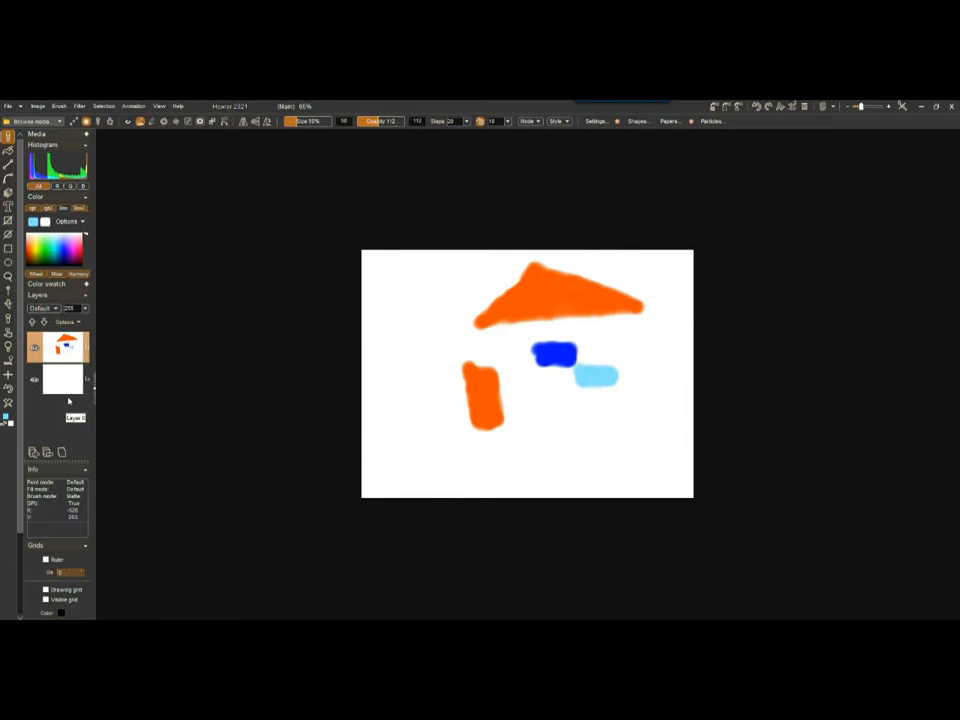
pyautogui.click(61, 453)
pyautogui.click(420, 409)
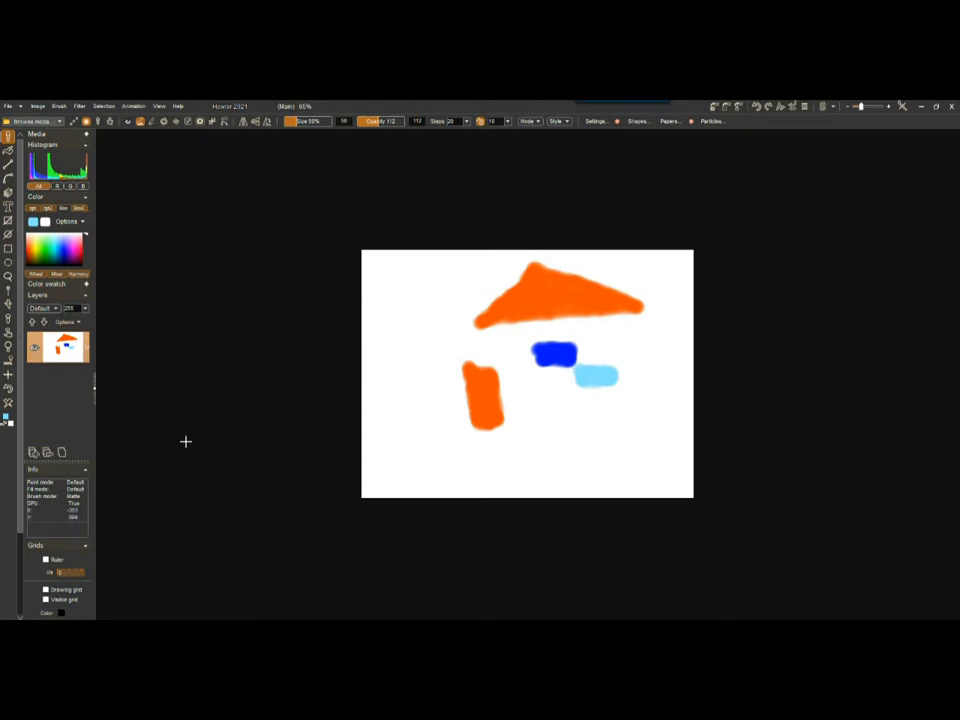
pyautogui.click(8, 404)
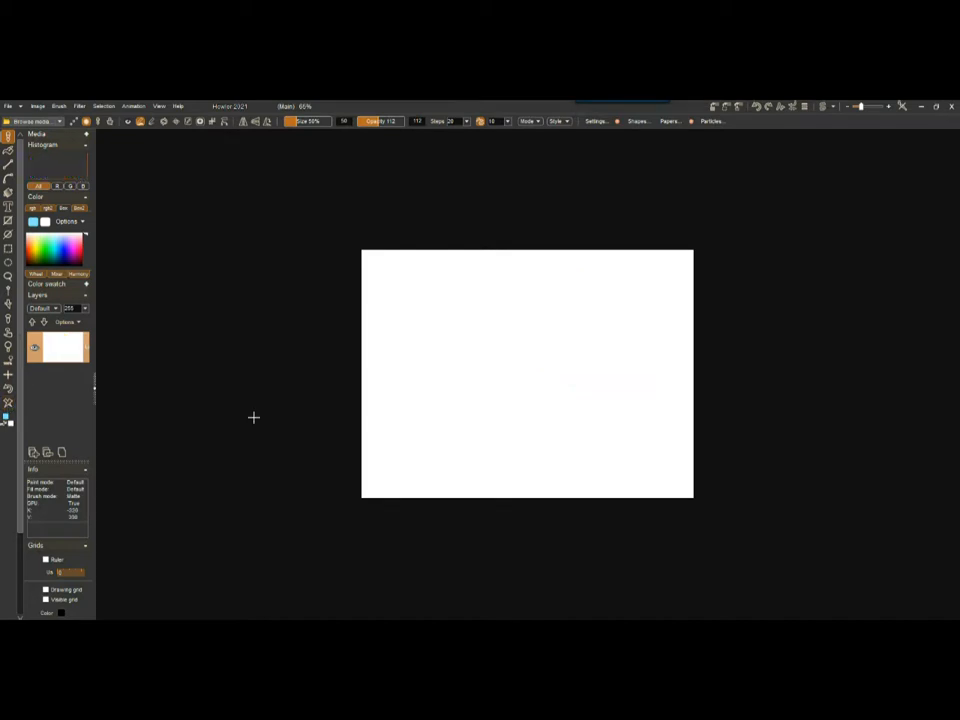
# Step: Add a layer above the blank background and draw a blue circle on it in the canvas's upper-left area
pyautogui.scroll(2, 430, 379)
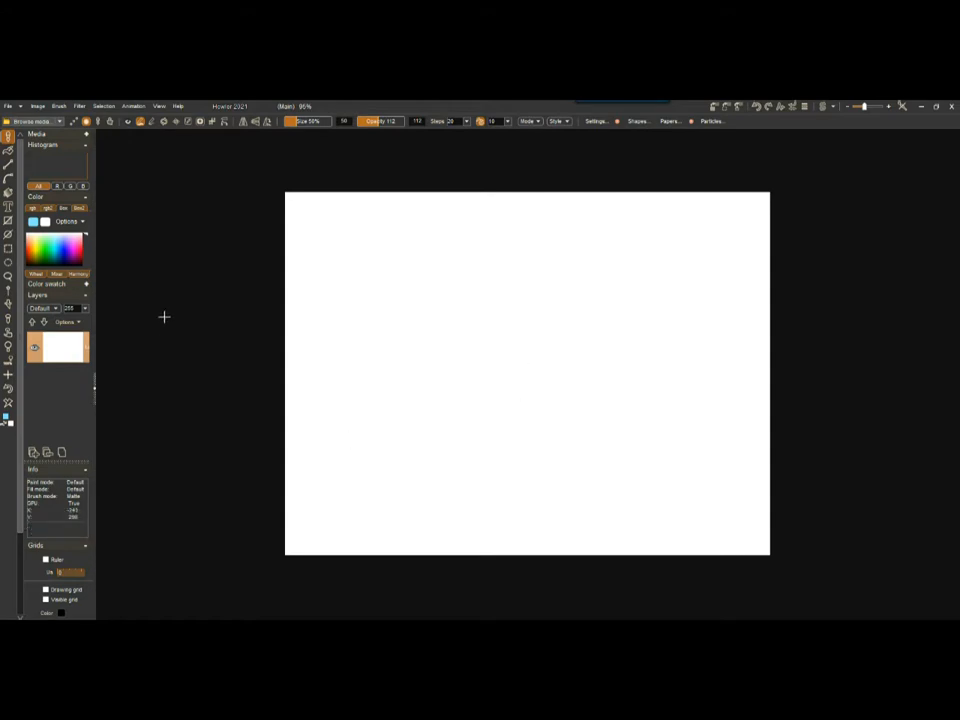
pyautogui.click(64, 252)
pyautogui.click(33, 451)
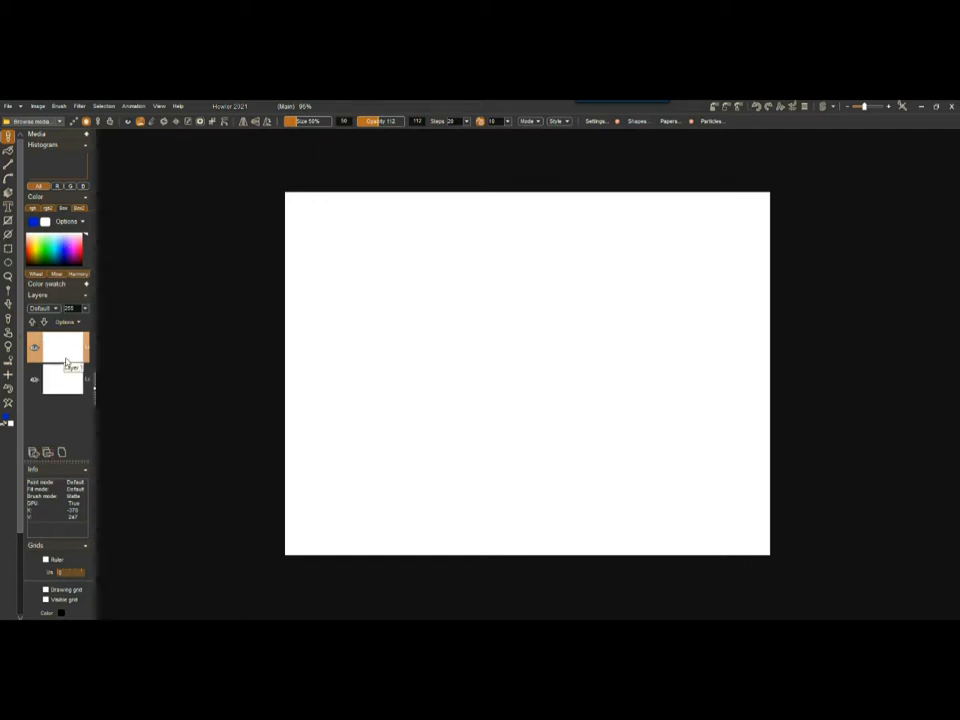
pyautogui.click(62, 383)
pyautogui.click(59, 349)
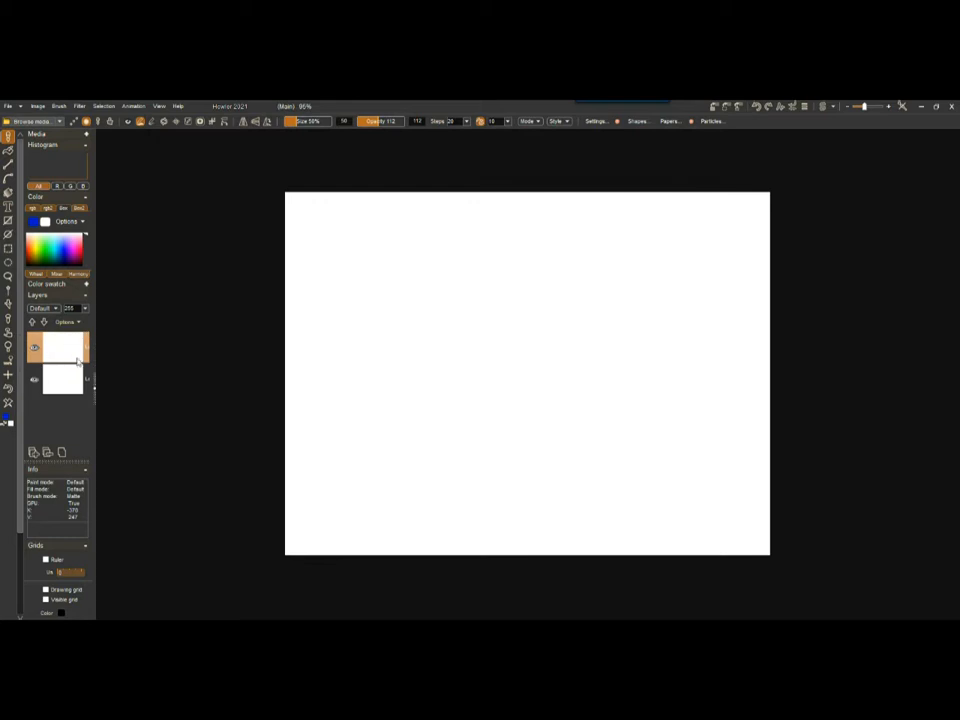
pyautogui.moveTo(435, 236)
pyautogui.mouseDown()
pyautogui.moveTo(365, 289)
pyautogui.moveTo(412, 311)
pyautogui.moveTo(464, 268)
pyautogui.moveTo(438, 234)
pyautogui.mouseUp()
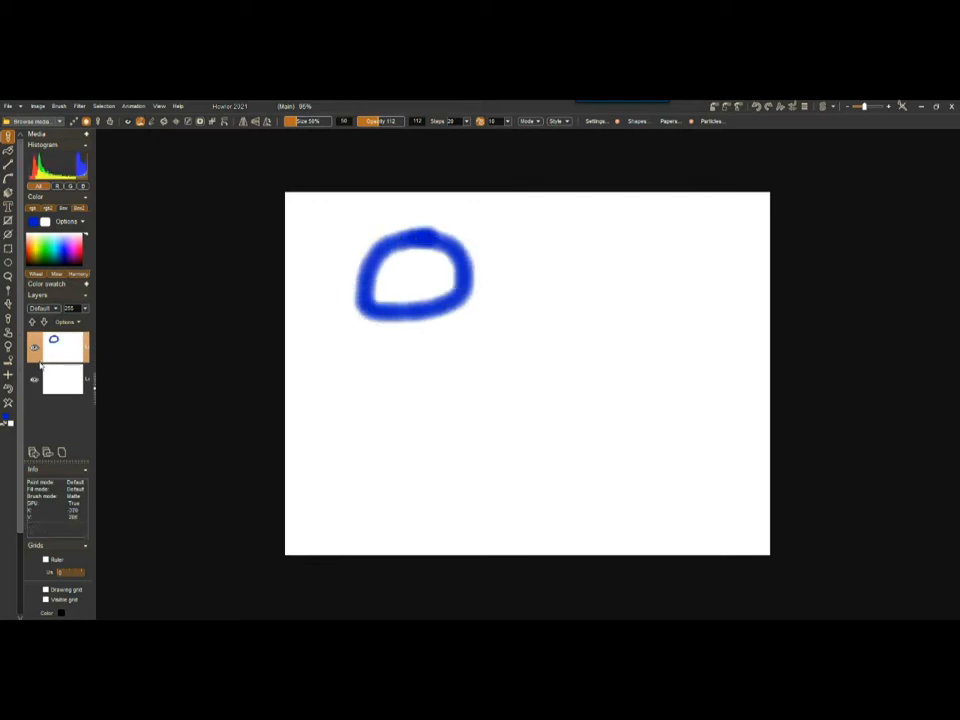
# Step: Add another layer and draw a green triangle on it in the canvas's upper-right area
pyautogui.click(33, 452)
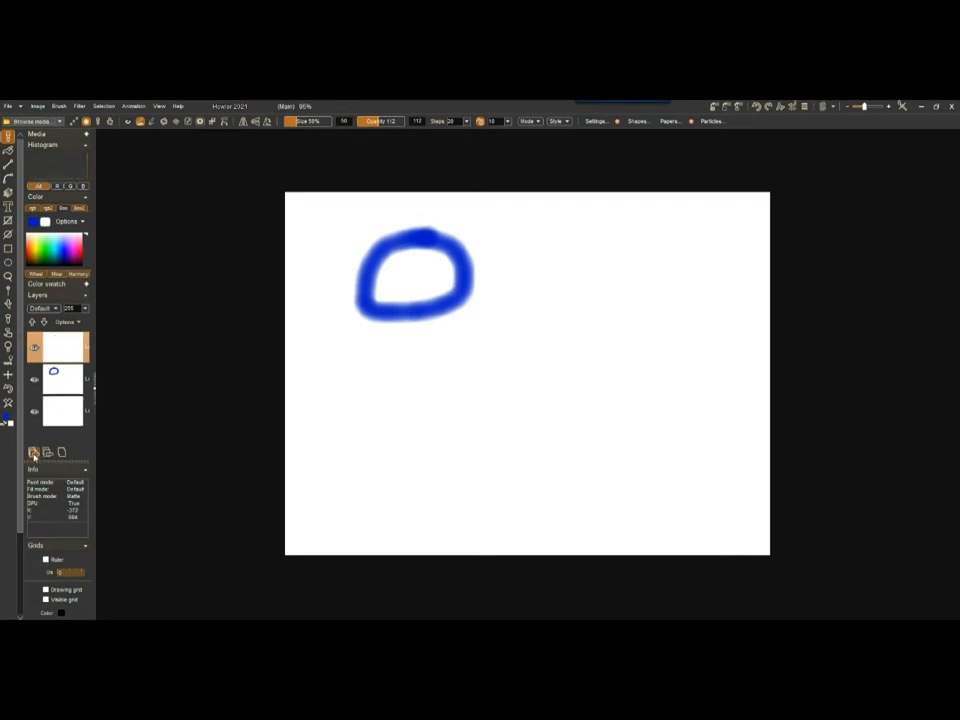
pyautogui.click(51, 250)
pyautogui.moveTo(641, 238)
pyautogui.mouseDown()
pyautogui.moveTo(570, 310)
pyautogui.moveTo(667, 305)
pyautogui.moveTo(669, 262)
pyautogui.moveTo(643, 236)
pyautogui.mouseUp()
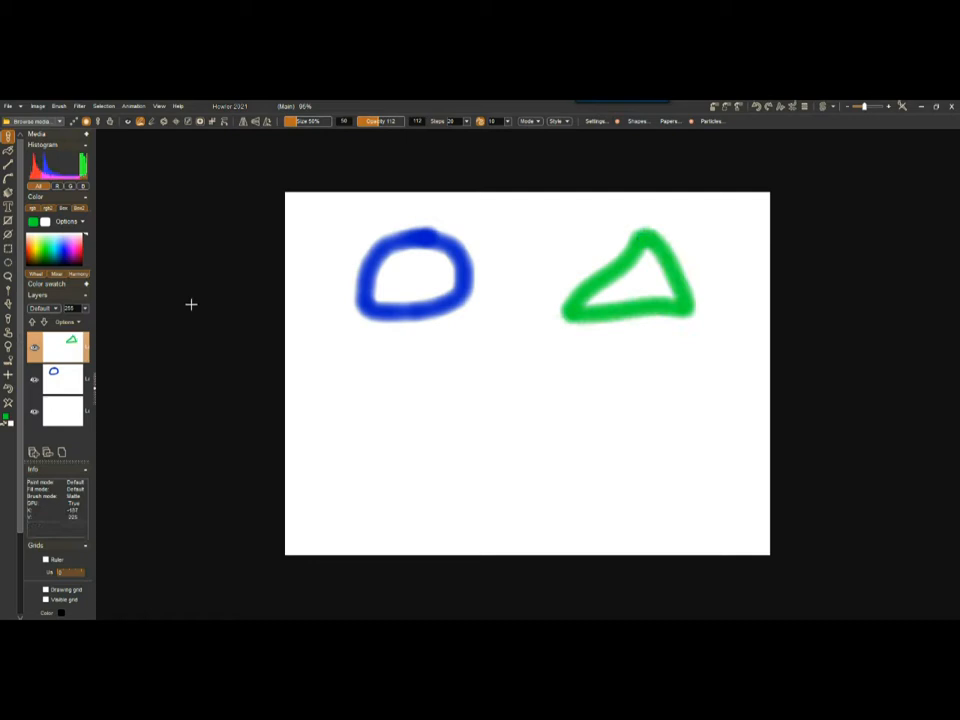
# Step: Add another layer and draw a red-orange square on it in the canvas's lower-left area
pyautogui.click(34, 453)
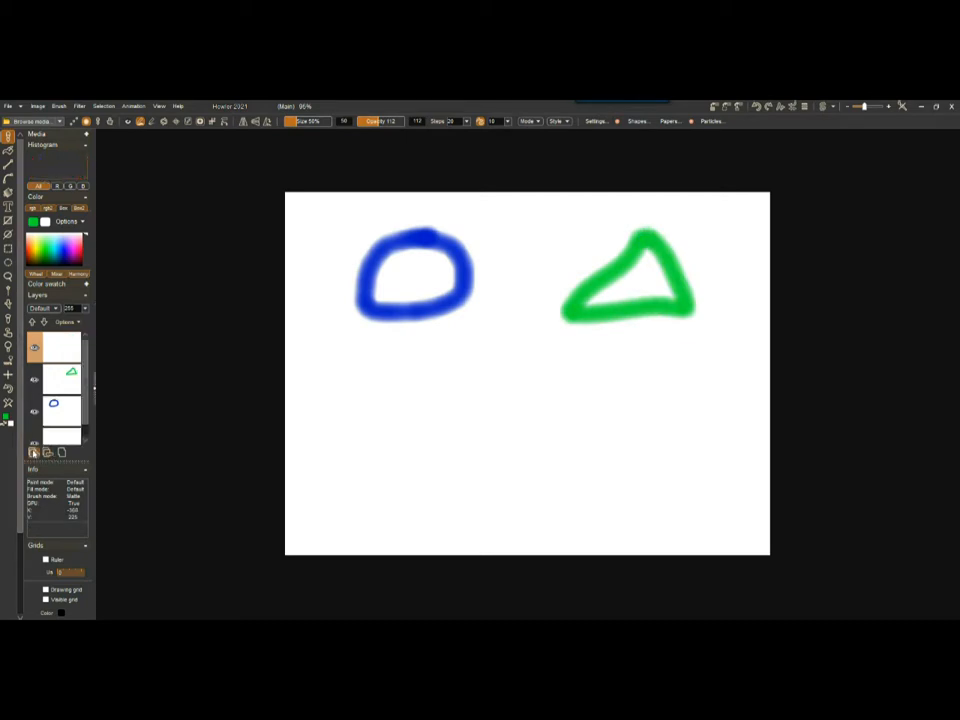
pyautogui.click(30, 249)
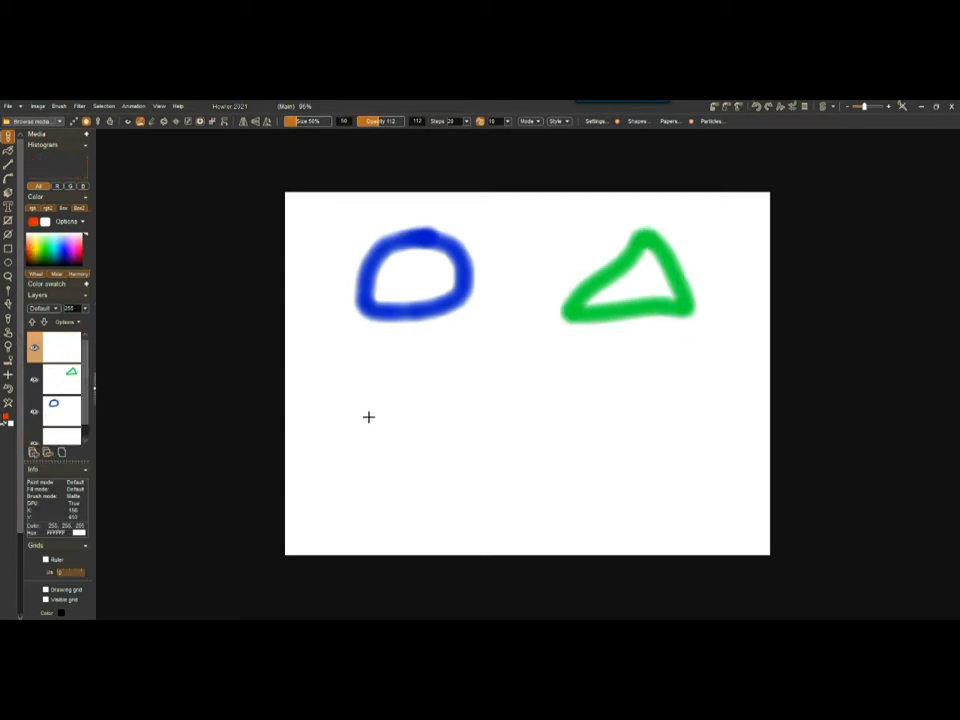
pyautogui.moveTo(349, 409)
pyautogui.mouseDown()
pyautogui.moveTo(437, 511)
pyautogui.moveTo(447, 504)
pyautogui.moveTo(440, 401)
pyautogui.moveTo(345, 399)
pyautogui.mouseUp()
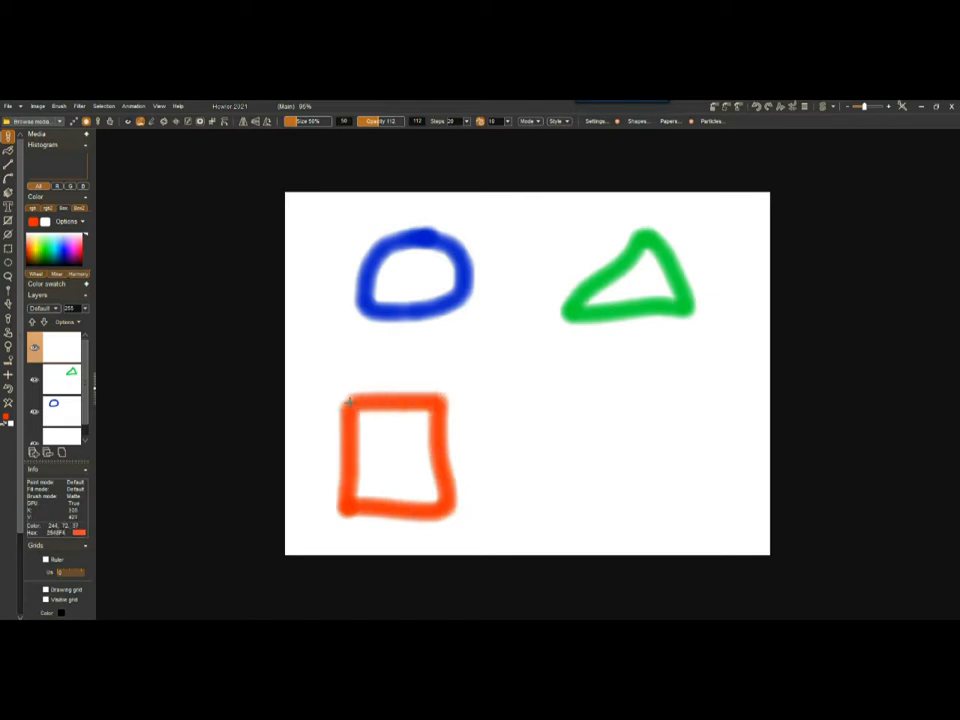
# Step: Add another layer and draw a yellow fish shape on it in the canvas's lower-right area
pyautogui.click(38, 242)
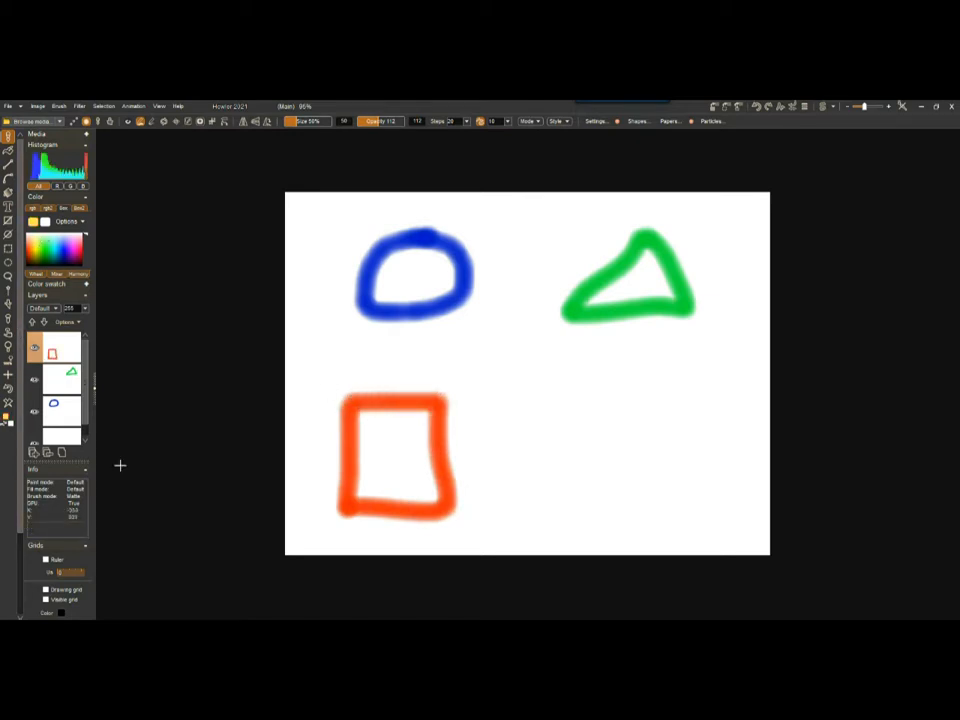
pyautogui.click(35, 452)
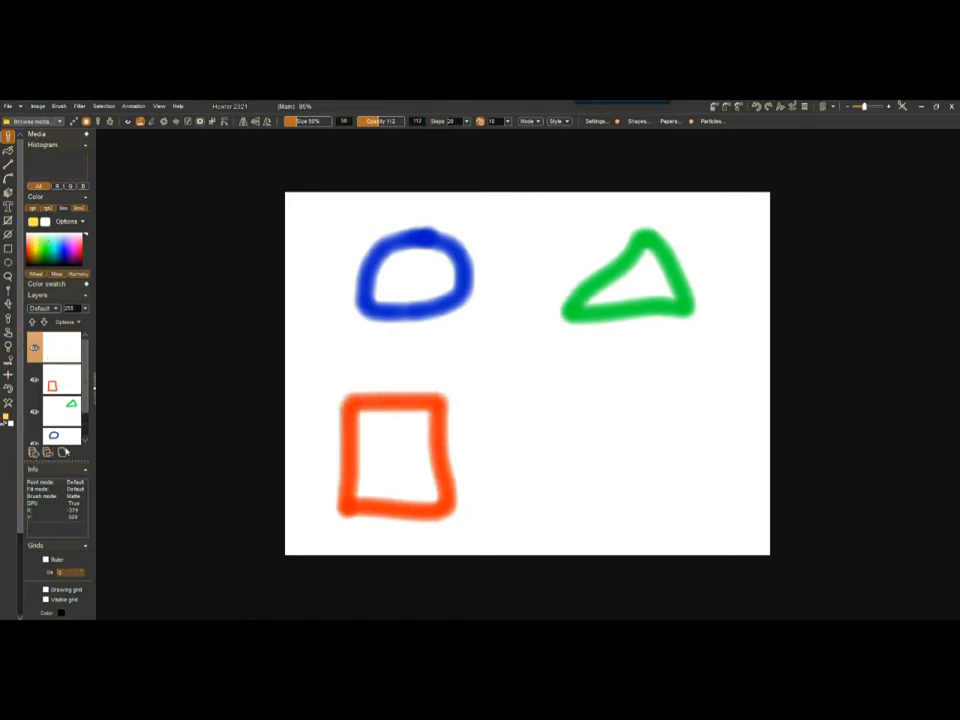
pyautogui.moveTo(668, 418)
pyautogui.mouseDown()
pyautogui.moveTo(558, 464)
pyautogui.moveTo(681, 473)
pyautogui.mouseUp()
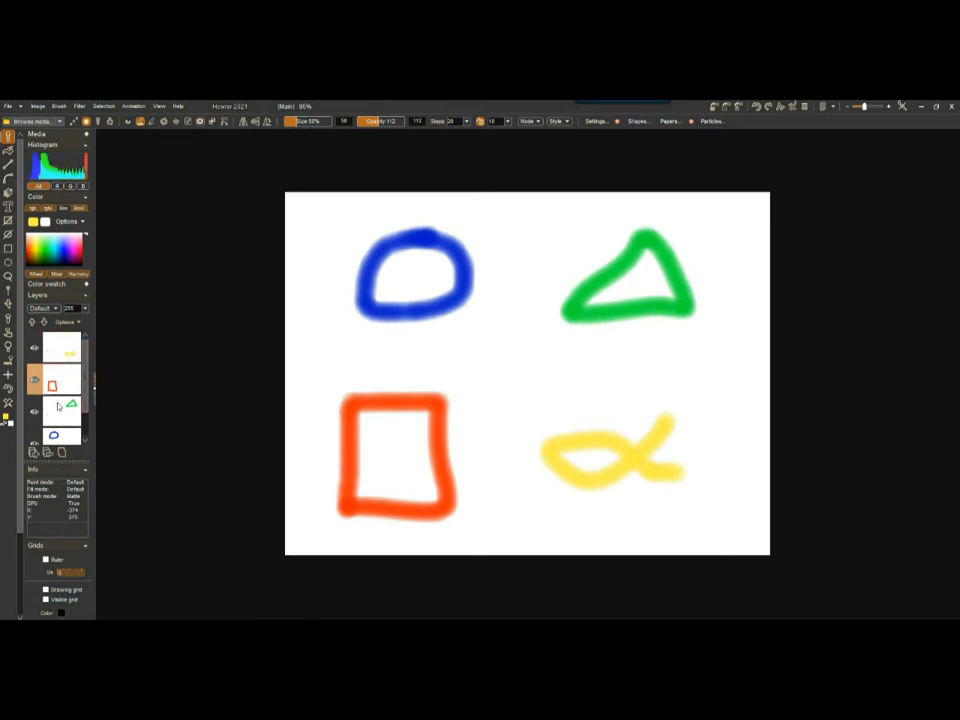
# Step: Select the blue circle's layer and enlarge the layer list until every layer fits
pyautogui.click(57, 436)
pyautogui.moveTo(71, 462); pyautogui.dragTo(73, 538)
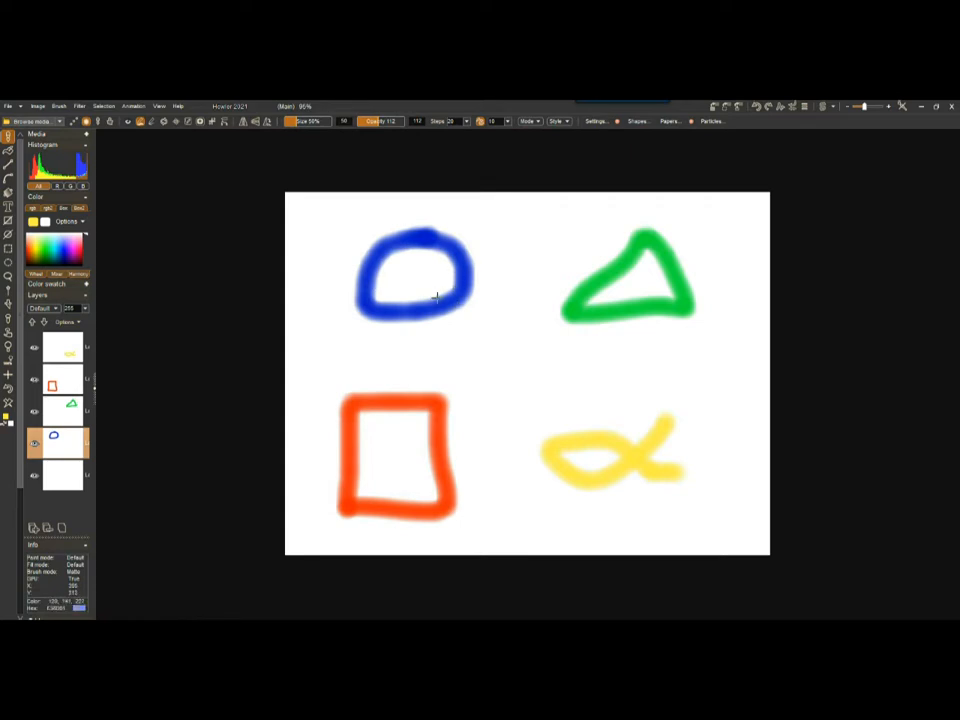
# Step: Toggle the visibility of the square, fish and triangle layers one by one to check what each contains
pyautogui.click(35, 381)
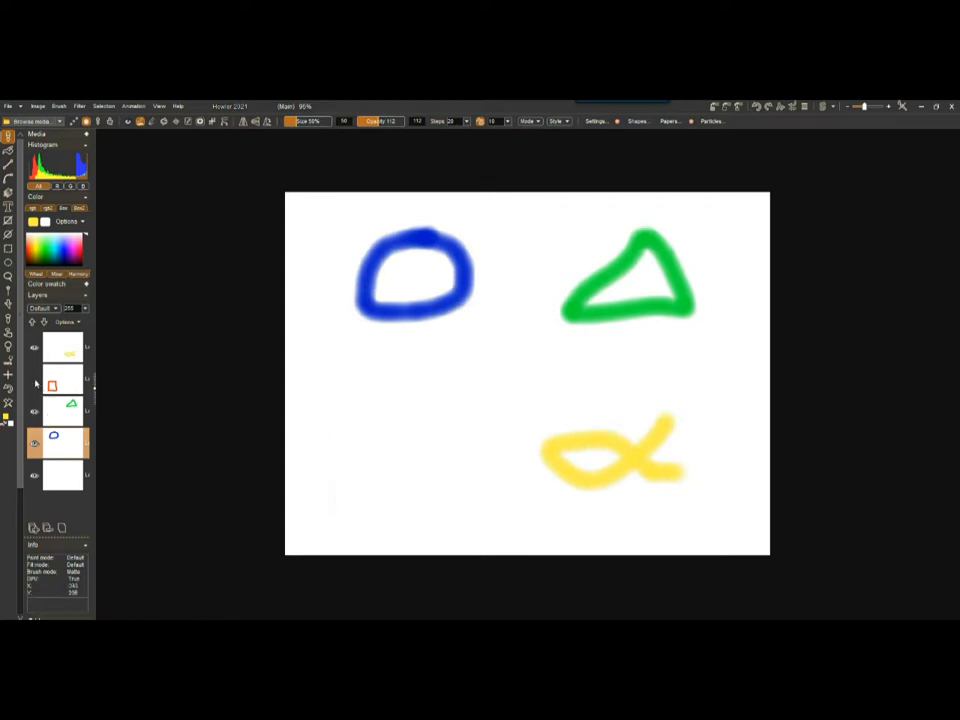
pyautogui.click(35, 381)
pyautogui.click(35, 349)
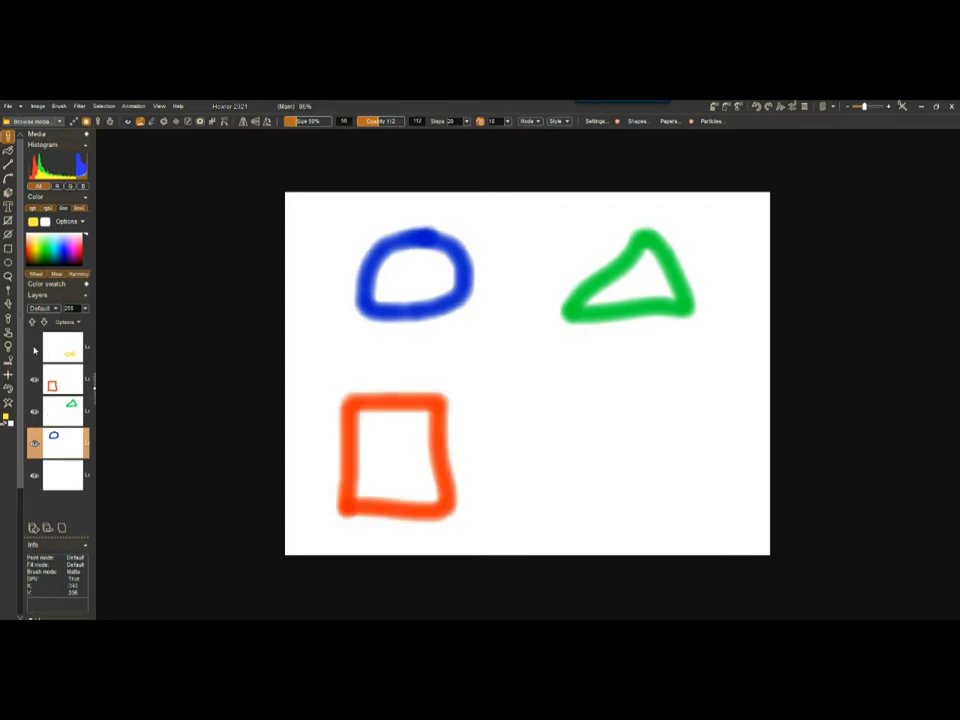
pyautogui.click(35, 349)
pyautogui.click(35, 349)
pyautogui.click(35, 349)
pyautogui.click(36, 413)
pyautogui.click(36, 413)
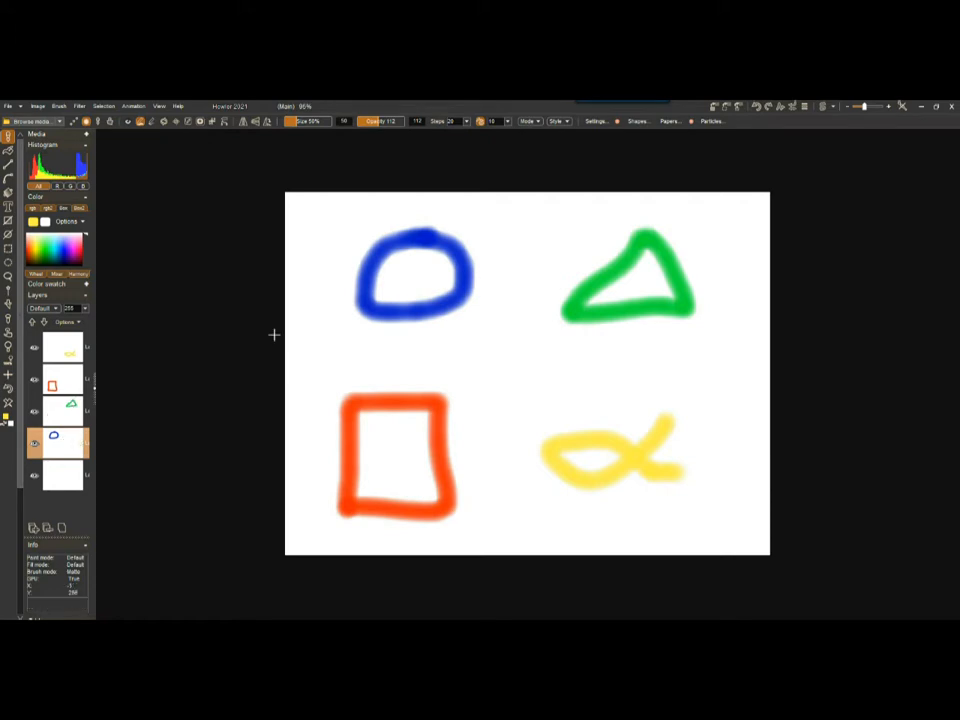
# Step: Clear the blue circle from its layer and permanently merge all layers into one
pyautogui.press('Delete')
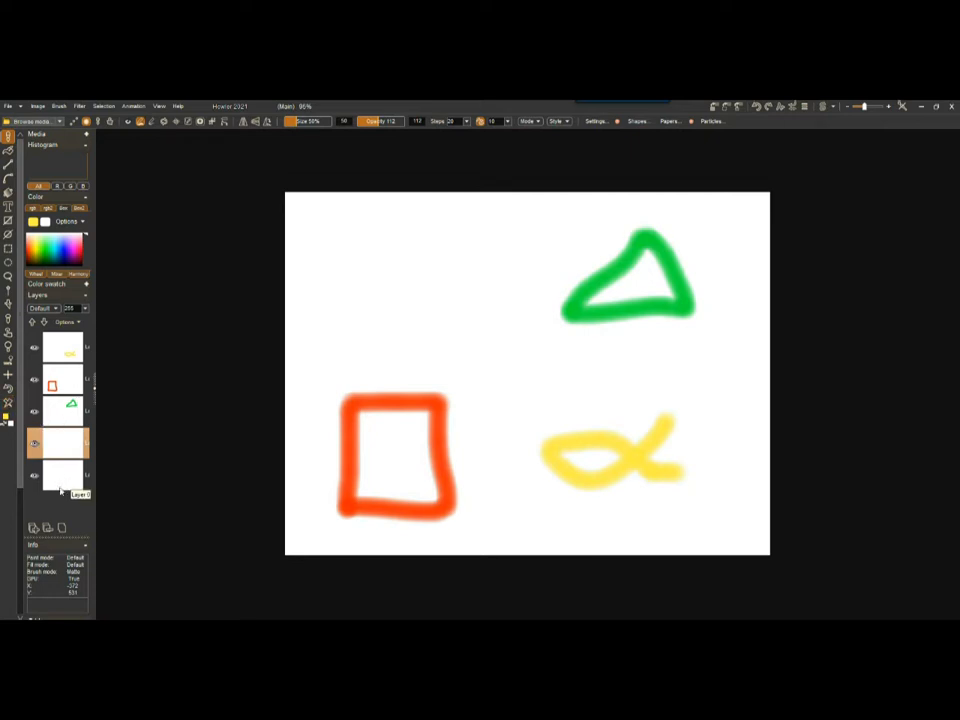
pyautogui.click(61, 527)
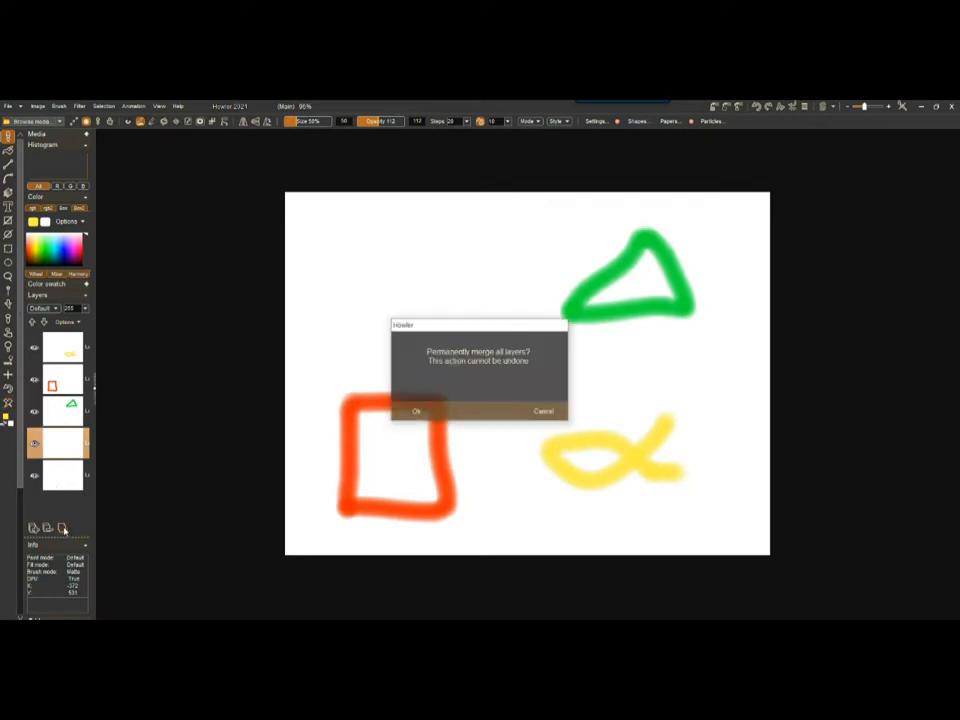
pyautogui.click(416, 412)
# Step: Hide the merged layer, clear its painted shapes, and turn its visibility back on
pyautogui.click(35, 347)
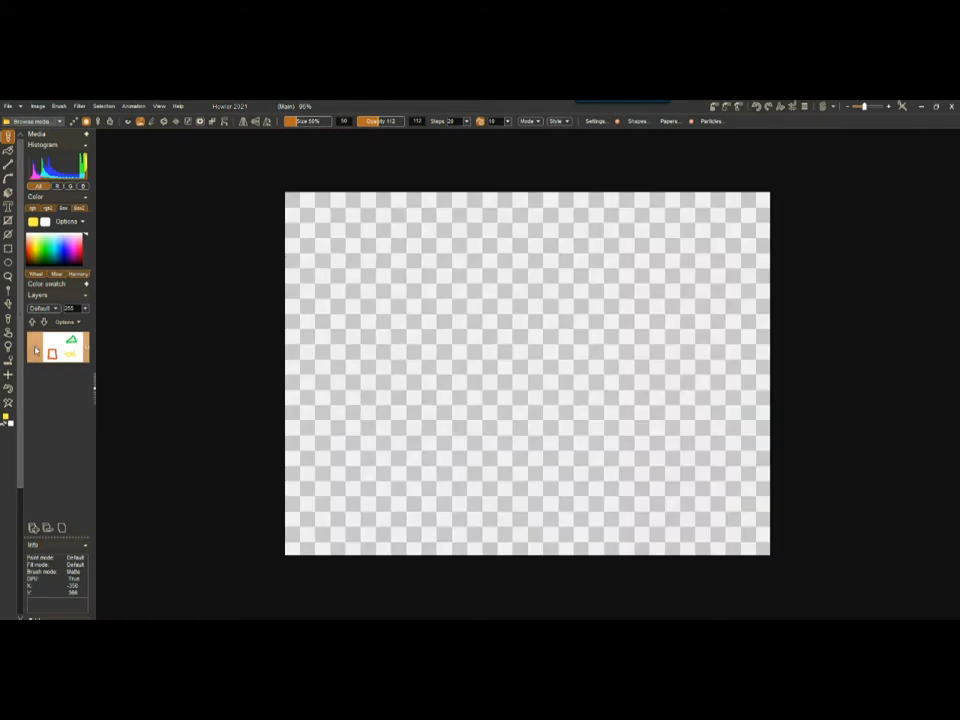
pyautogui.click(8, 403)
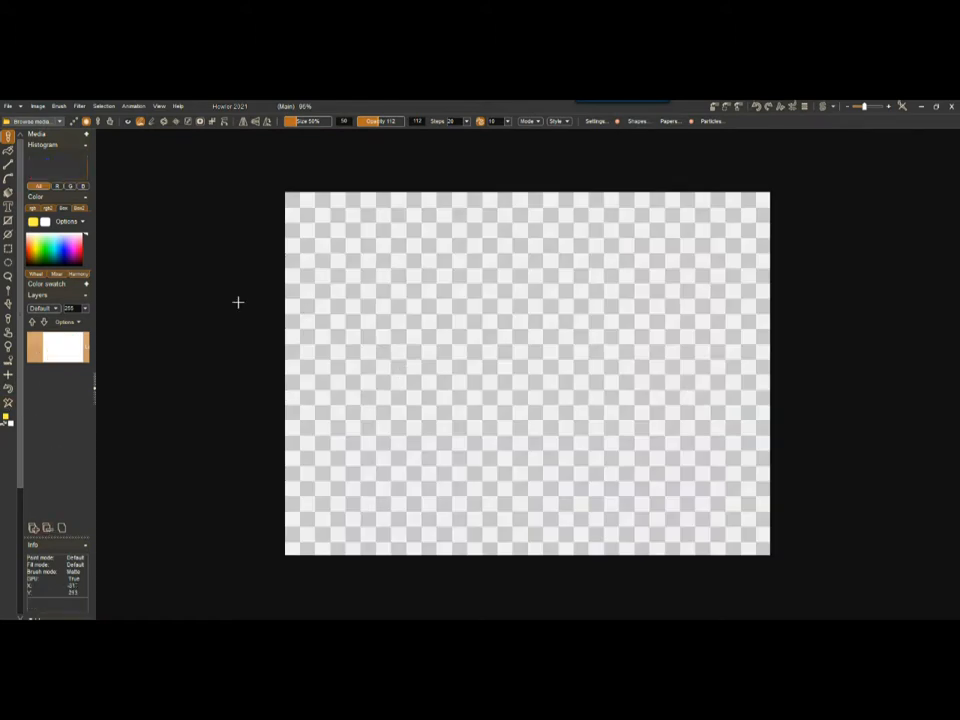
pyautogui.click(35, 347)
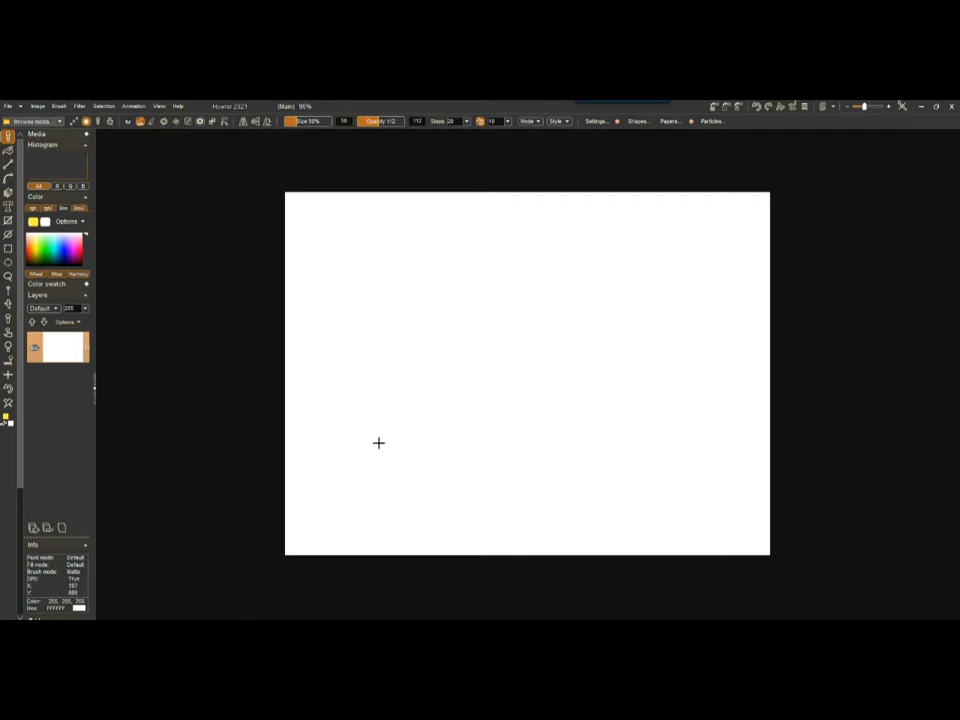
# Step: Choose green and paint broad zigzag strokes across the middle of the canvas
pyautogui.moveTo(58, 253); pyautogui.dragTo(62, 252)
pyautogui.click(41, 244)
pyautogui.moveTo(40, 244); pyautogui.dragTo(46, 249)
pyautogui.moveTo(444, 286)
pyautogui.mouseDown()
pyautogui.moveTo(540, 287)
pyautogui.moveTo(537, 354)
pyautogui.moveTo(414, 364)
pyautogui.moveTo(405, 381)
pyautogui.moveTo(640, 425)
pyautogui.mouseUp()
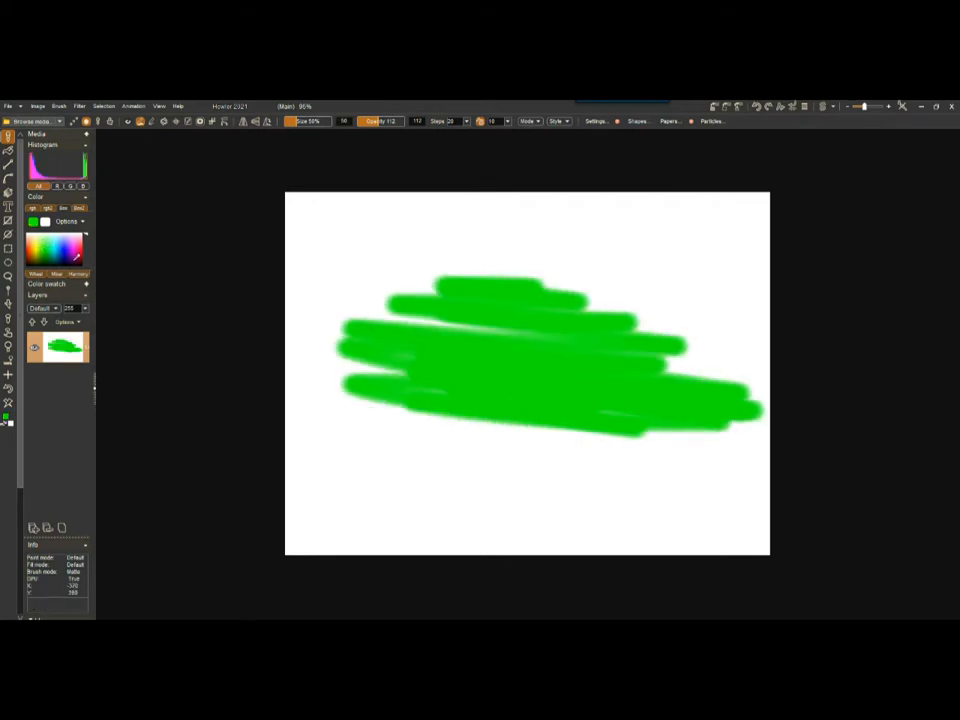
# Step: Choose red-orange, try a small patch over the upper green strokes on the same layer, and undo that patch
pyautogui.click(33, 245)
pyautogui.moveTo(458, 258)
pyautogui.mouseDown()
pyautogui.moveTo(426, 316)
pyautogui.moveTo(470, 262)
pyautogui.moveTo(468, 304)
pyautogui.mouseUp()
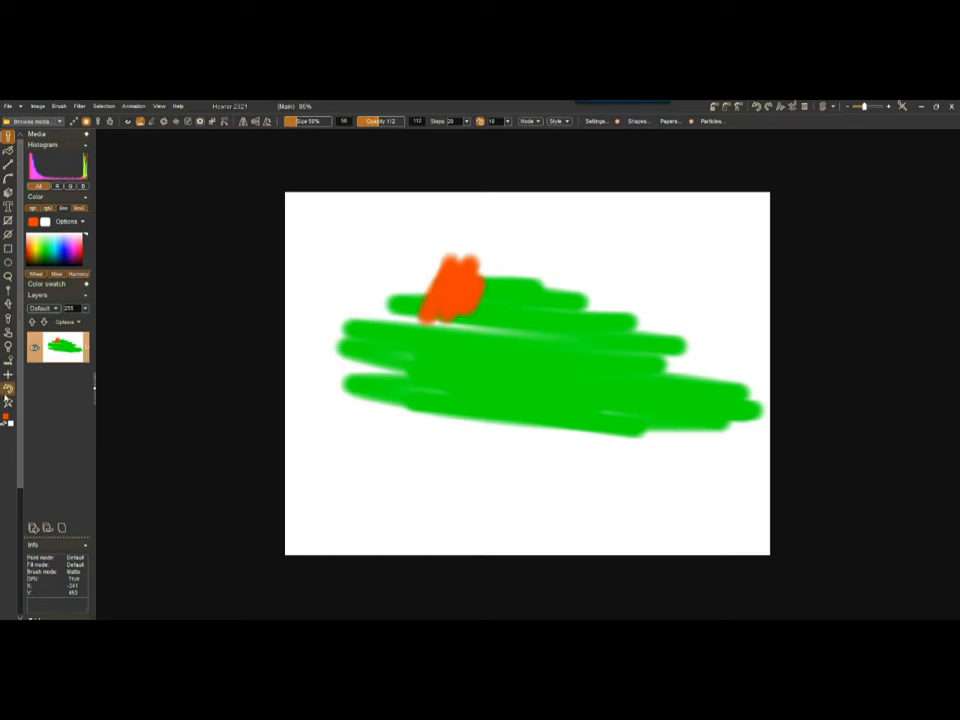
pyautogui.hotkey('ctrl', 'z')
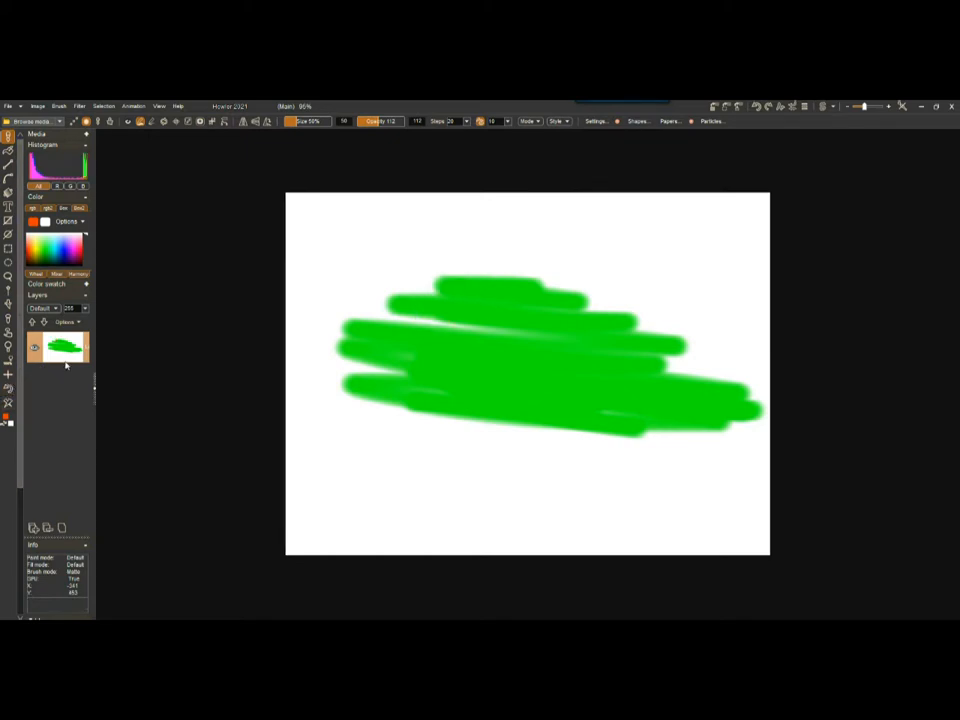
# Step: Add a new layer, paint a large red-orange patch overlapping the green strokes, and inspect how the overlap blends
pyautogui.click(34, 527)
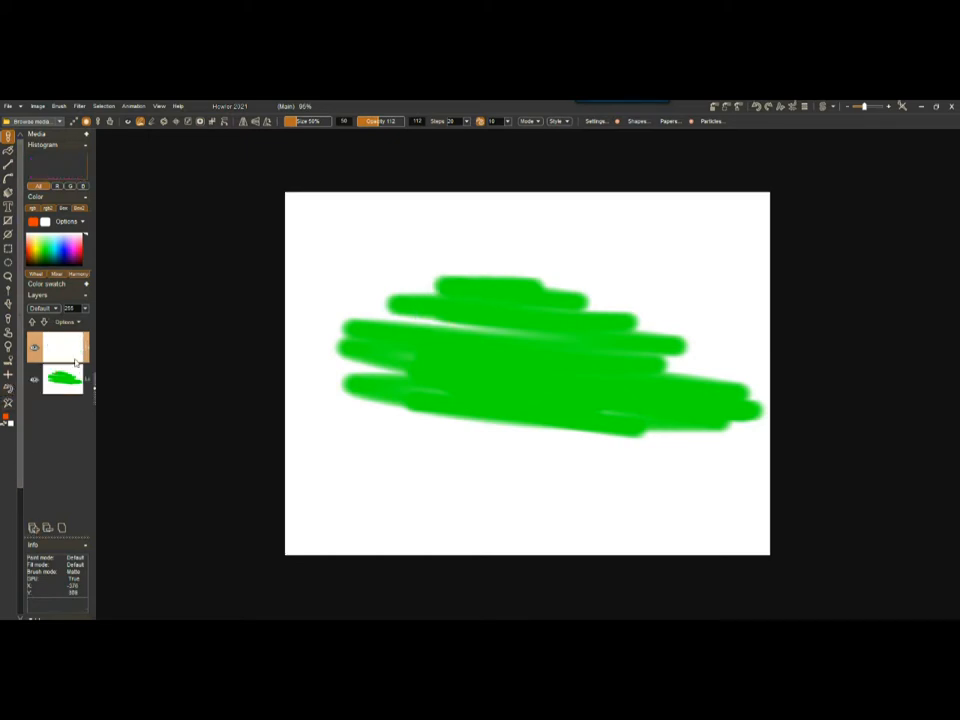
pyautogui.moveTo(548, 240)
pyautogui.mouseDown()
pyautogui.moveTo(632, 244)
pyautogui.moveTo(553, 251)
pyautogui.moveTo(630, 258)
pyautogui.moveTo(545, 265)
pyautogui.moveTo(505, 295)
pyautogui.moveTo(500, 356)
pyautogui.moveTo(546, 343)
pyautogui.moveTo(514, 349)
pyautogui.moveTo(562, 367)
pyautogui.mouseUp()
pyautogui.moveTo(574, 323); pyautogui.dragTo(560, 347)
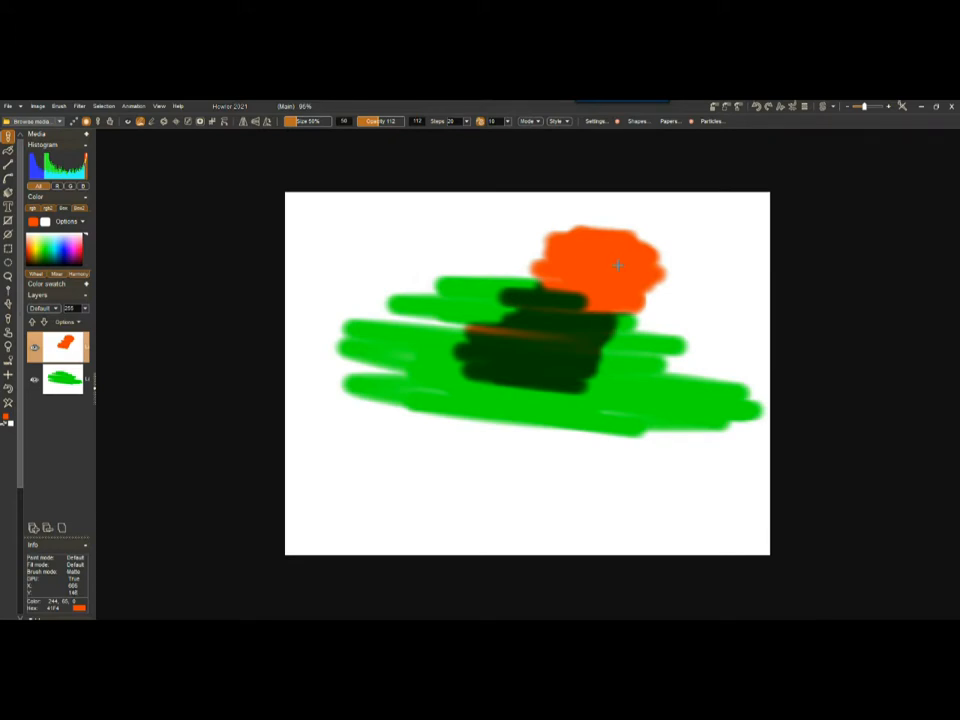
pyautogui.scroll(5, 565, 281)
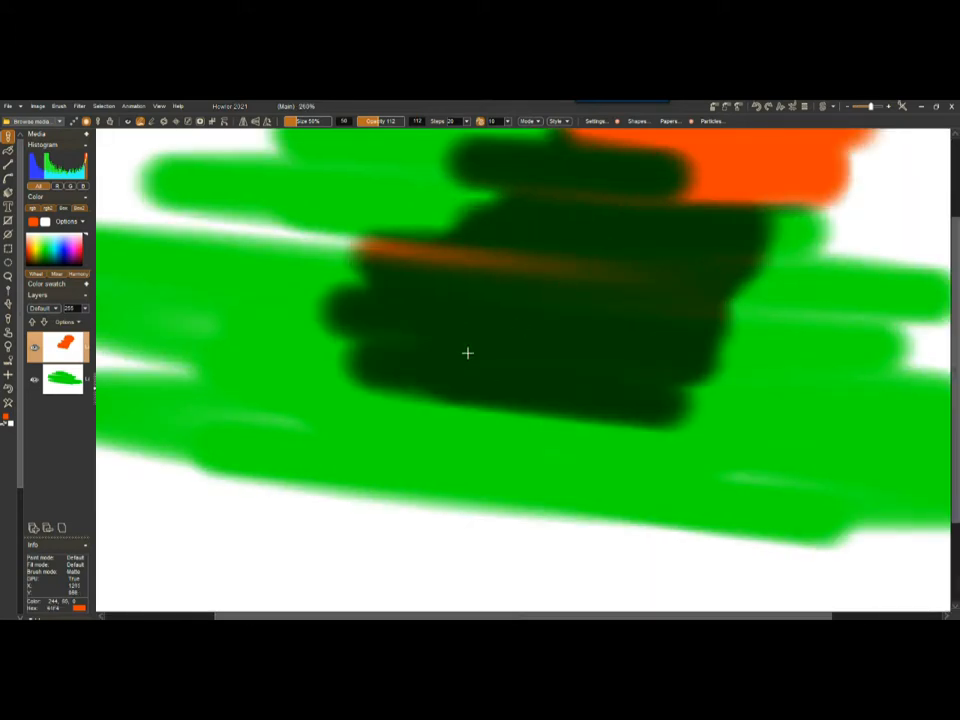
pyautogui.scroll(4, 467, 350)
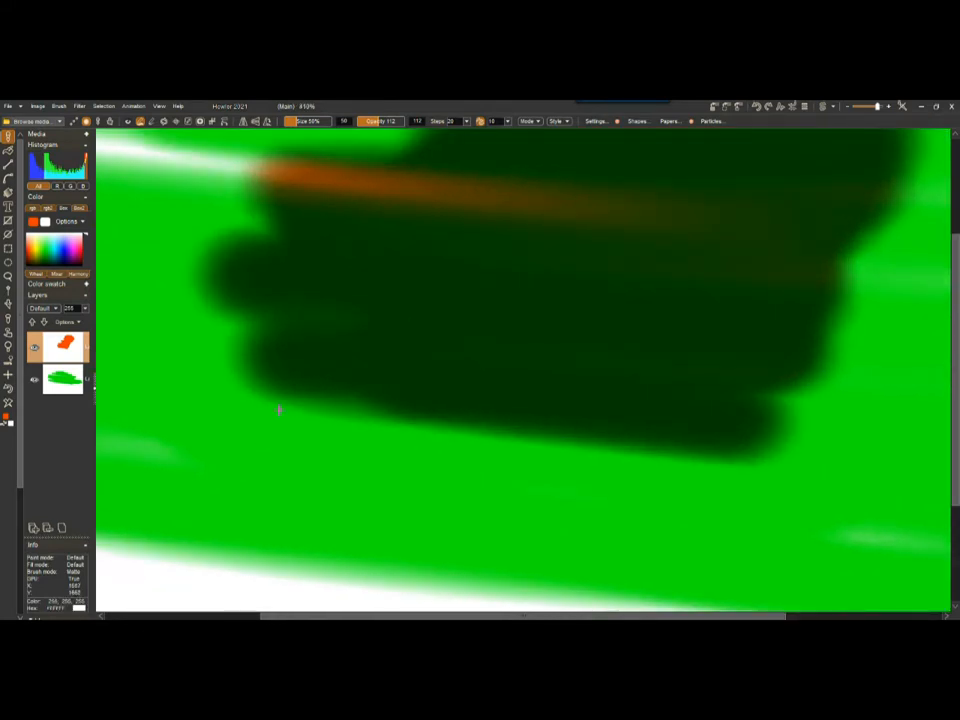
pyautogui.scroll(-5, 495, 364)
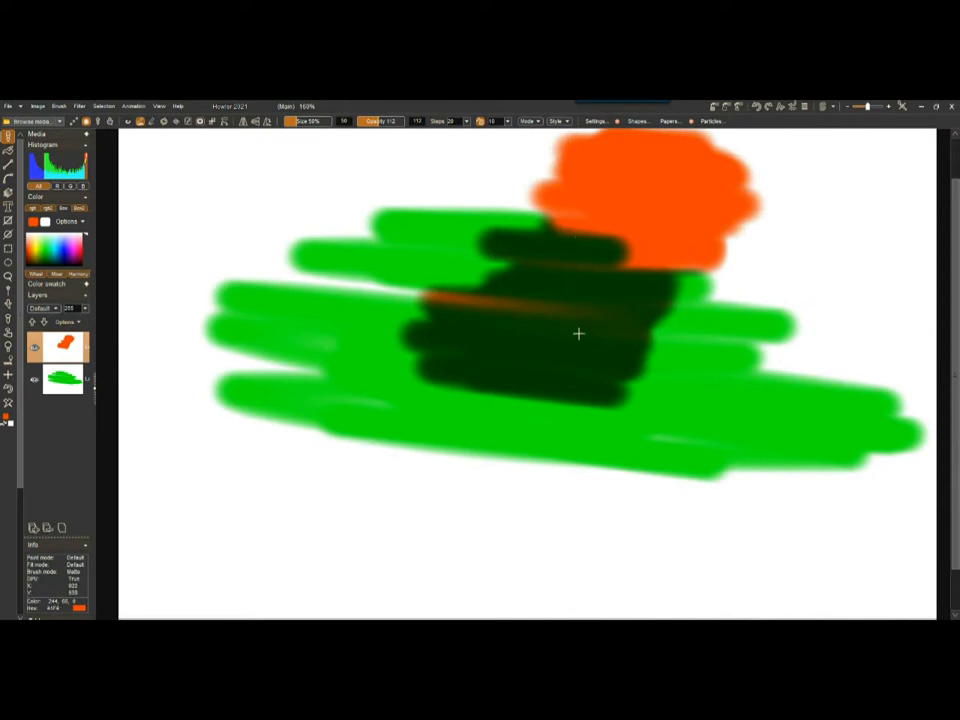
pyautogui.scroll(-3, 540, 321)
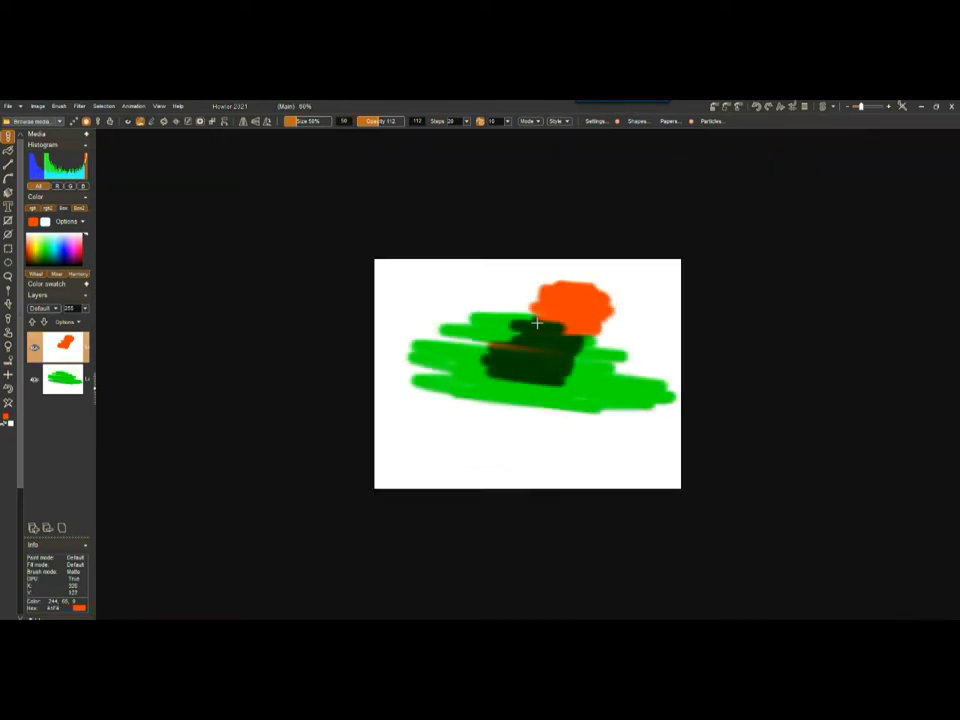
pyautogui.scroll(1, 536, 321)
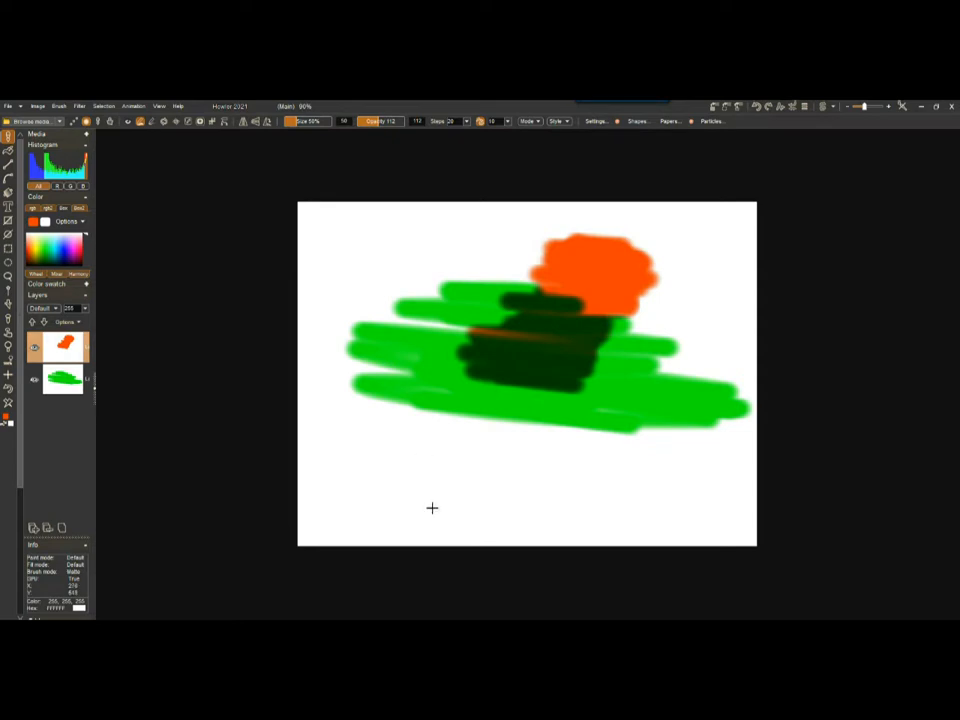
# Step: Fill the upper layer with dark blue and set its blend mode to Blue screen
pyautogui.click(68, 246)
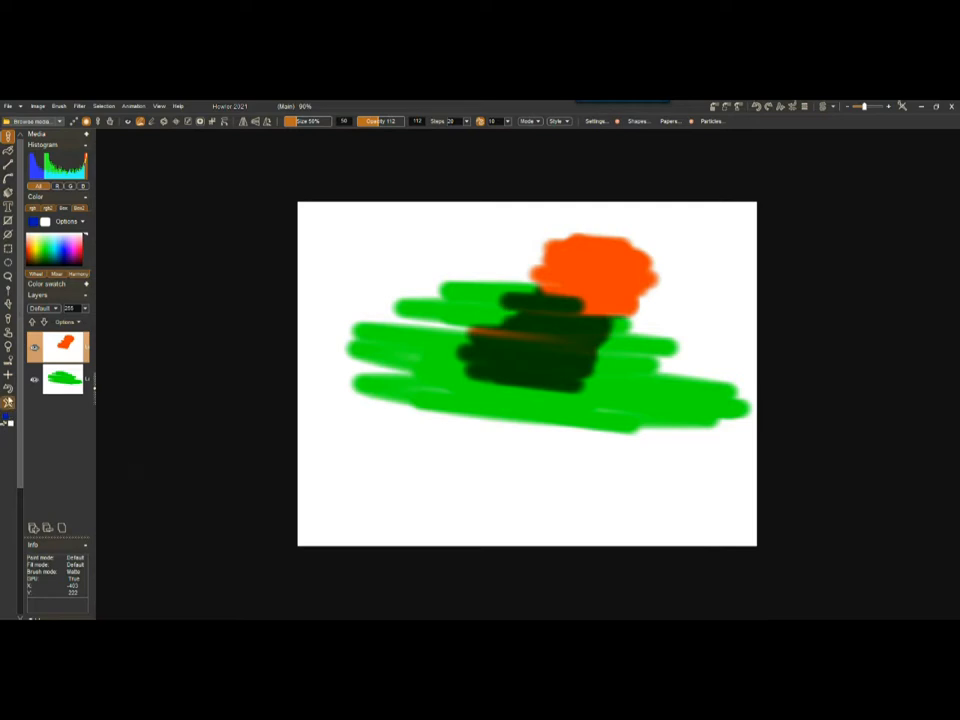
pyautogui.click(8, 400)
pyautogui.click(68, 403)
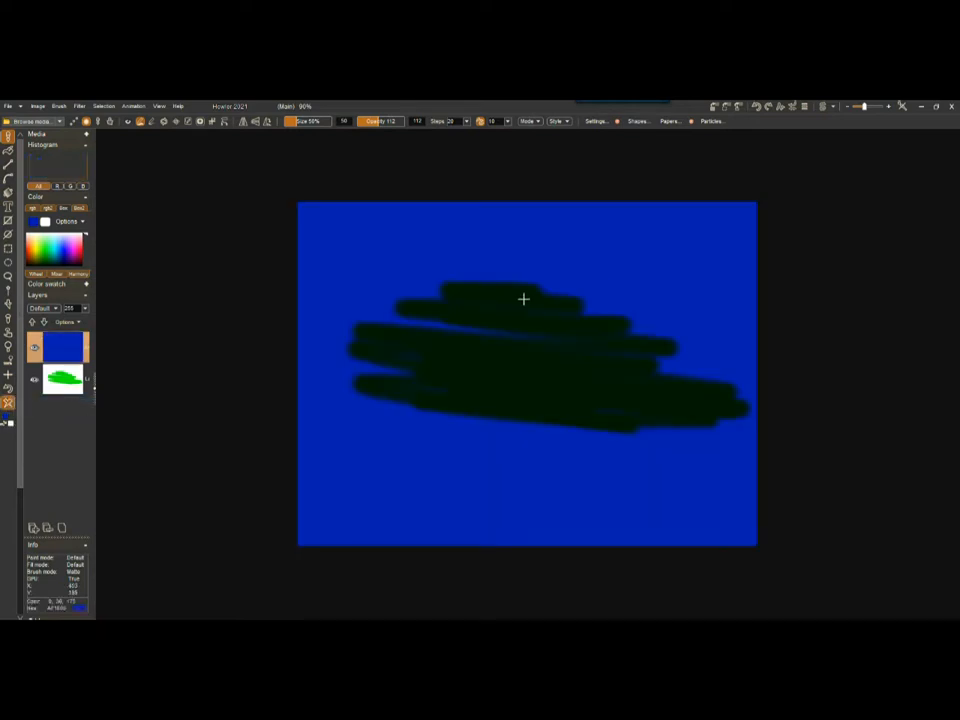
pyautogui.click(45, 311)
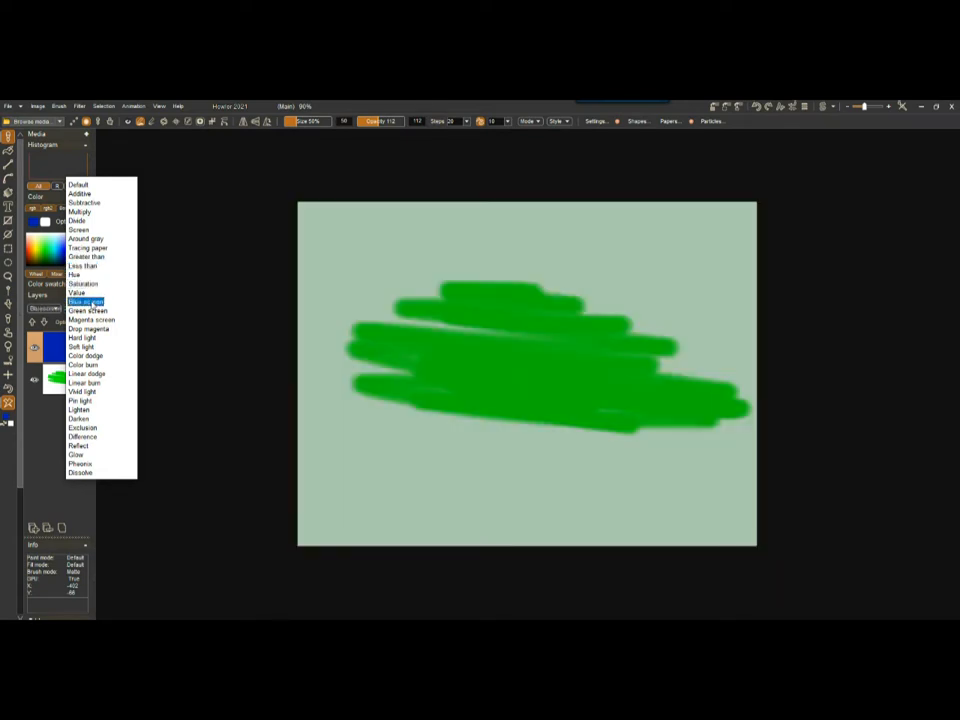
pyautogui.click(92, 303)
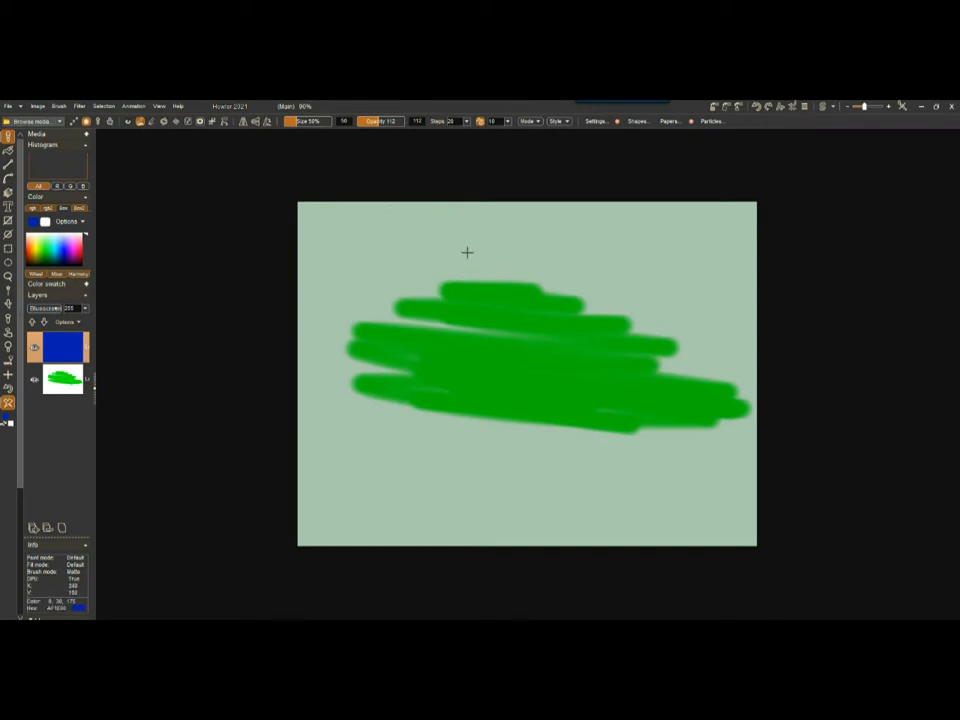
# Step: Paint yellow-green zigzag strokes over the blue on the upper layer and inspect the fringes around their soft edges
pyautogui.click(43, 243)
pyautogui.moveTo(414, 233)
pyautogui.mouseDown()
pyautogui.moveTo(452, 250)
pyautogui.moveTo(439, 251)
pyautogui.moveTo(440, 262)
pyautogui.moveTo(545, 288)
pyautogui.moveTo(605, 355)
pyautogui.mouseUp()
pyautogui.scroll(3, 463, 285)
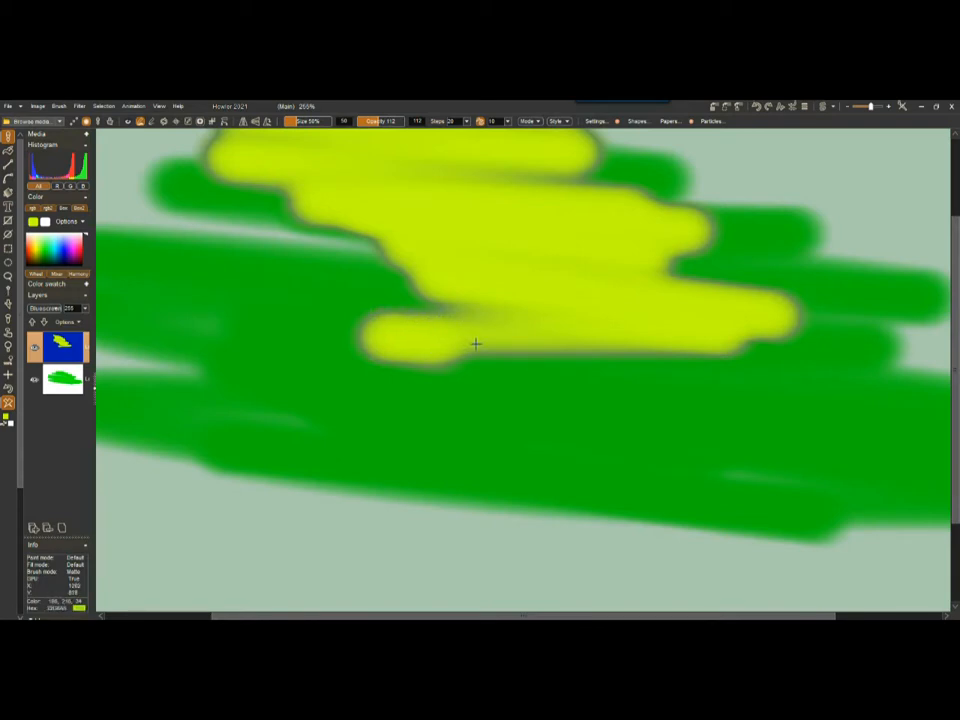
pyautogui.scroll(-1, 425, 363)
pyautogui.scroll(-1, 425, 363)
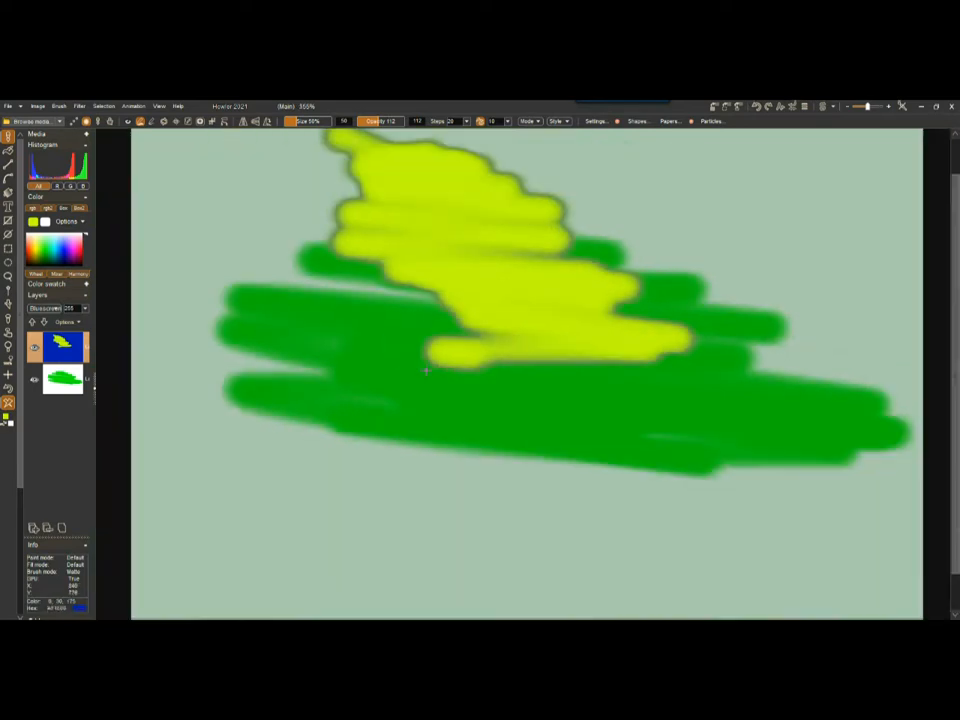
pyautogui.scroll(-2, 435, 354)
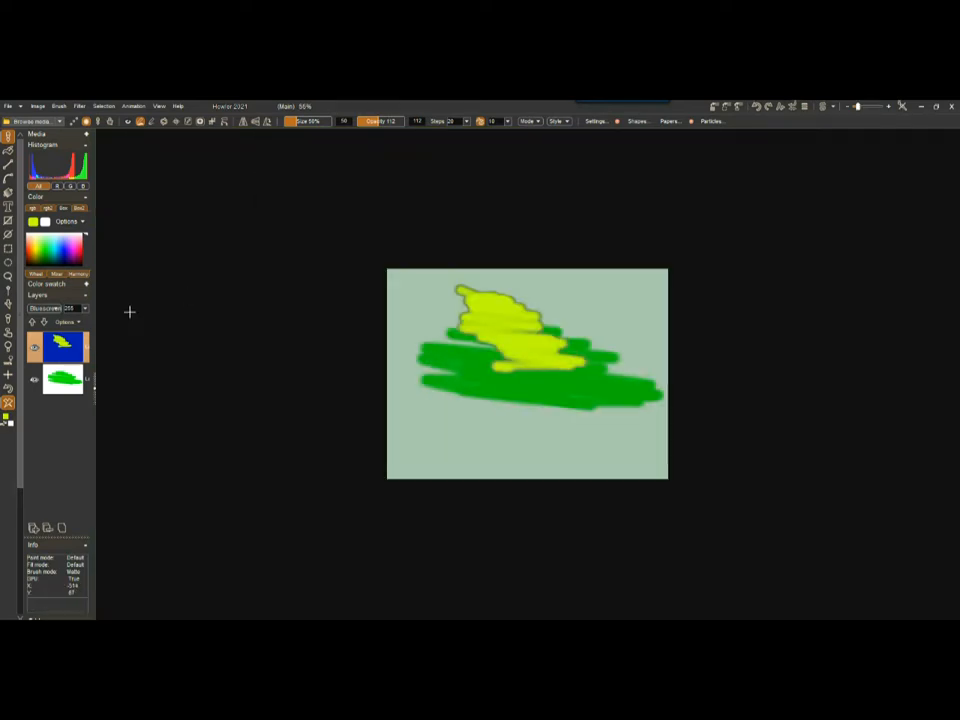
pyautogui.scroll(2, 129, 312)
# Step: Choose a hard-edged brush from the Simple presets, draw thin looping lines over the lower green area, and scribble a solid patch there
pyautogui.rightClick(9, 136)
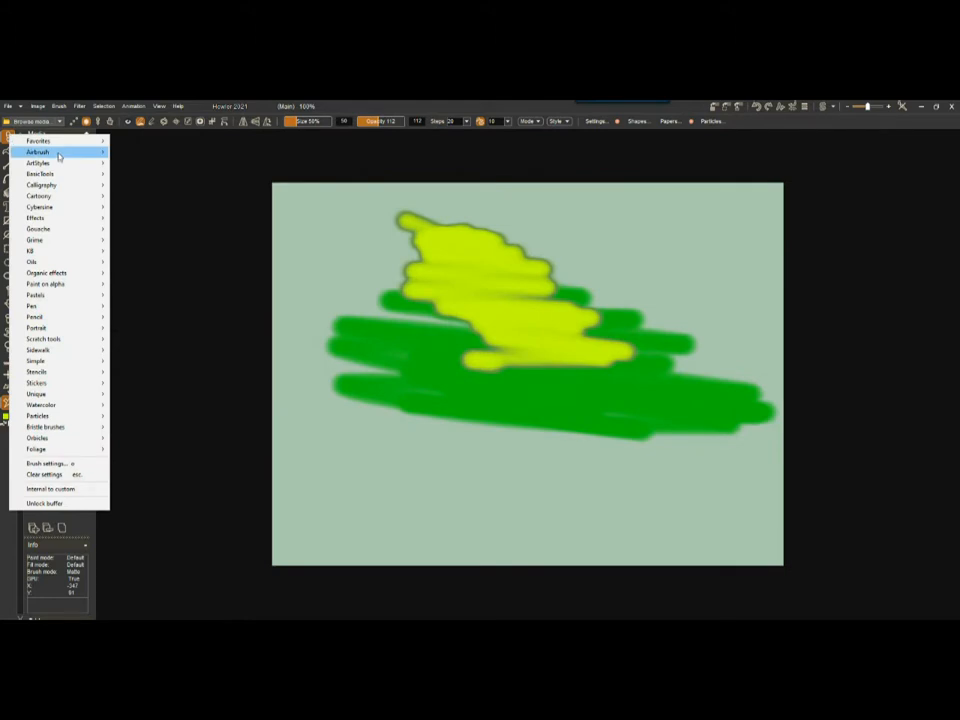
pyautogui.moveTo(60, 155)
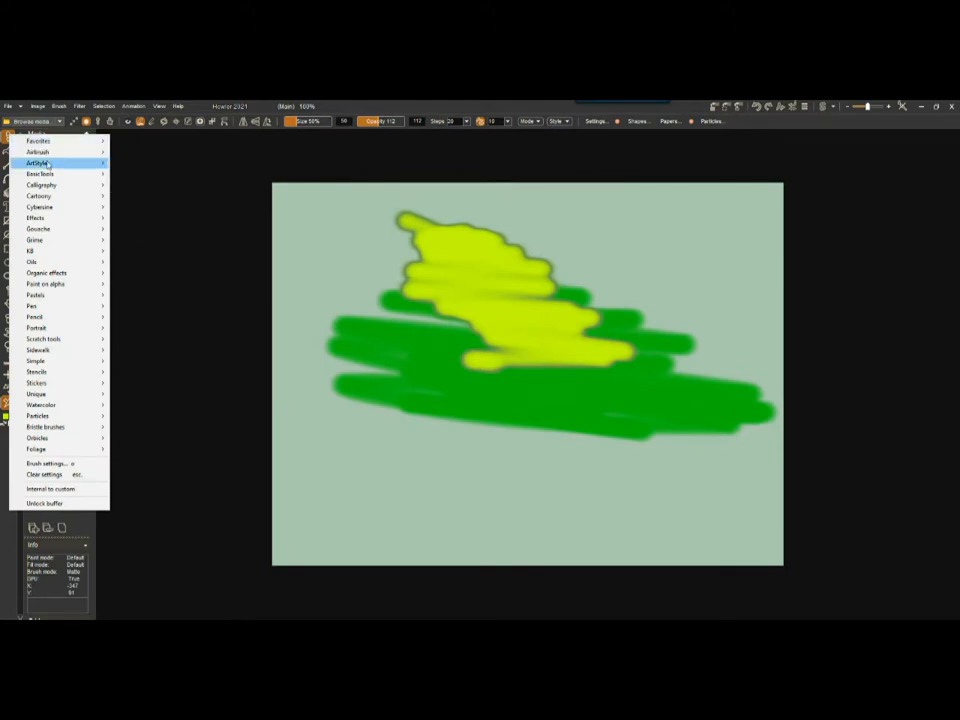
pyautogui.moveTo(50, 178)
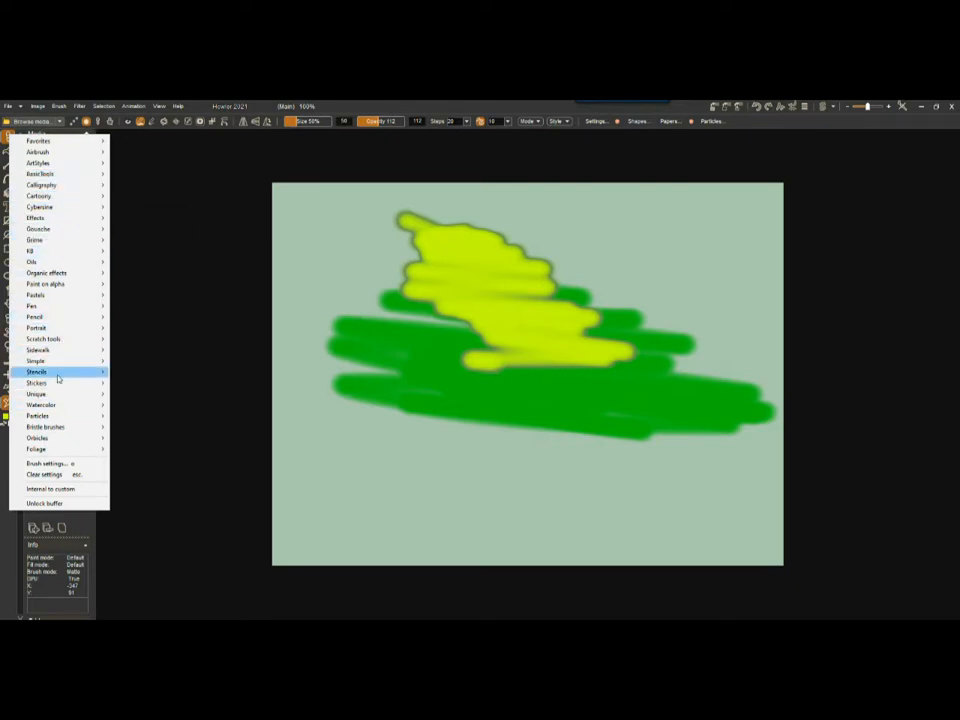
pyautogui.moveTo(48, 362)
pyautogui.click(135, 361)
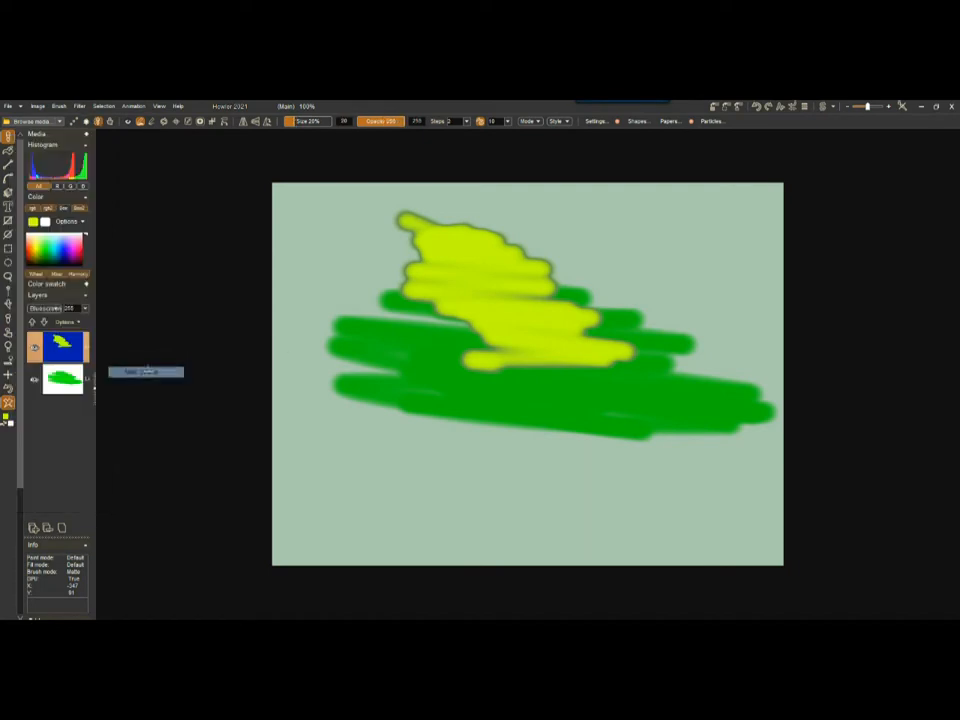
pyautogui.moveTo(398, 443)
pyautogui.mouseDown()
pyautogui.moveTo(447, 382)
pyautogui.moveTo(520, 422)
pyautogui.moveTo(541, 405)
pyautogui.mouseUp()
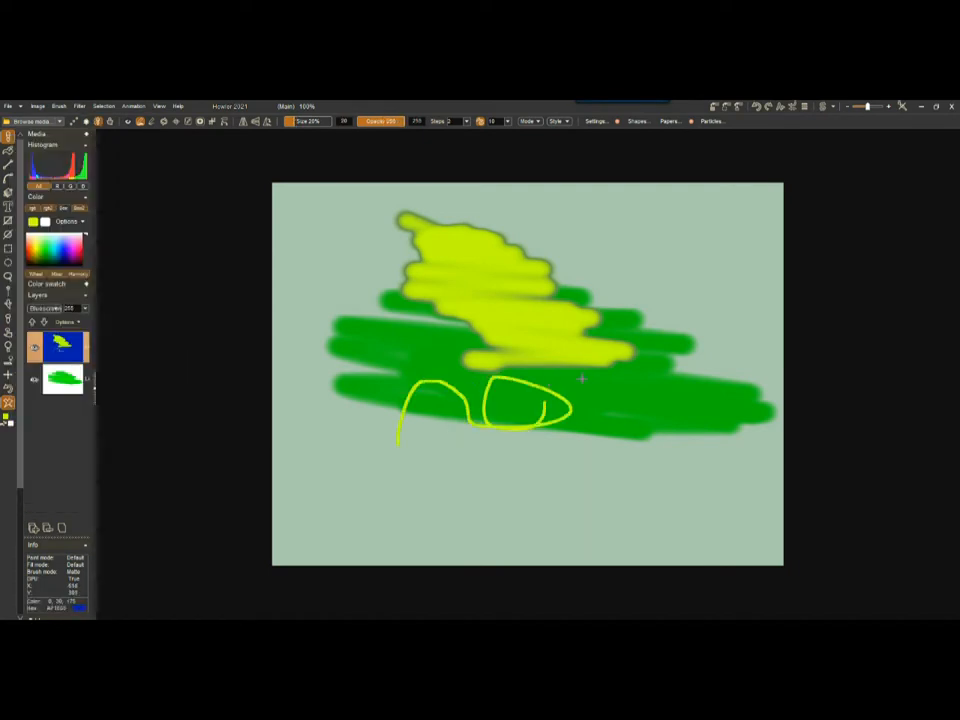
pyautogui.scroll(6, 489, 450)
pyautogui.scroll(2, 496, 417)
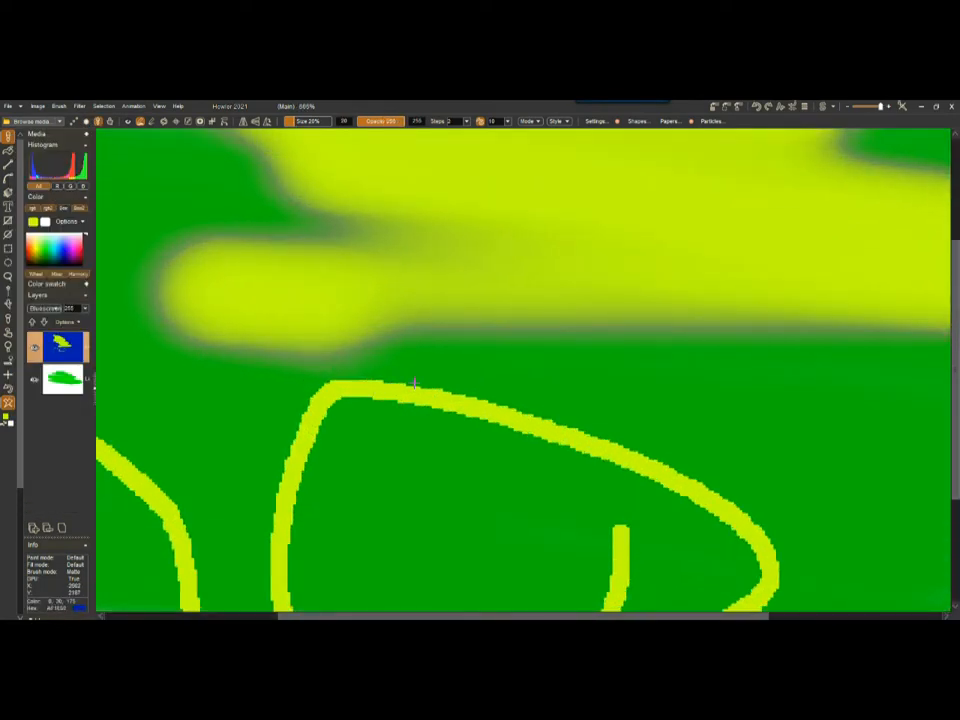
pyautogui.scroll(1, 525, 398)
pyautogui.moveTo(545, 392)
pyautogui.mouseDown()
pyautogui.moveTo(497, 362)
pyautogui.moveTo(450, 350)
pyautogui.moveTo(624, 371)
pyautogui.moveTo(537, 387)
pyautogui.moveTo(510, 426)
pyautogui.moveTo(520, 428)
pyautogui.moveTo(617, 408)
pyautogui.moveTo(358, 413)
pyautogui.moveTo(387, 446)
pyautogui.moveTo(501, 419)
pyautogui.moveTo(639, 428)
pyautogui.moveTo(355, 375)
pyautogui.moveTo(365, 386)
pyautogui.moveTo(301, 344)
pyautogui.moveTo(530, 349)
pyautogui.moveTo(472, 319)
pyautogui.moveTo(373, 316)
pyautogui.mouseUp()
pyautogui.scroll(-5, 465, 315)
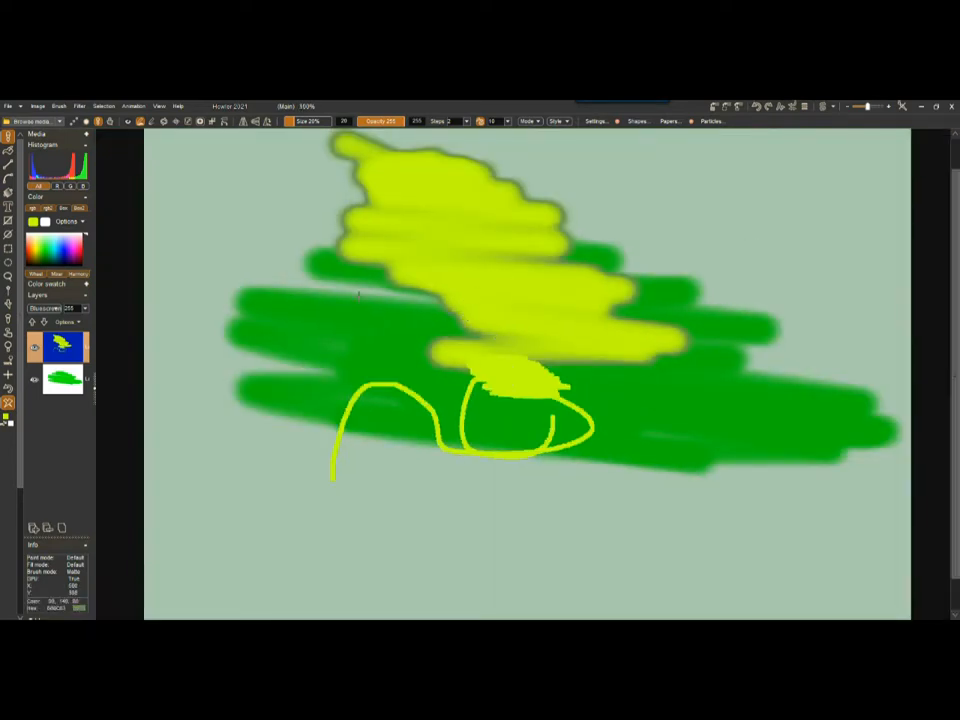
# Step: Clear the upper layer and pick a bright blue (R 3, G 120, B 248) in the color picker for the secondary color
pyautogui.click(8, 404)
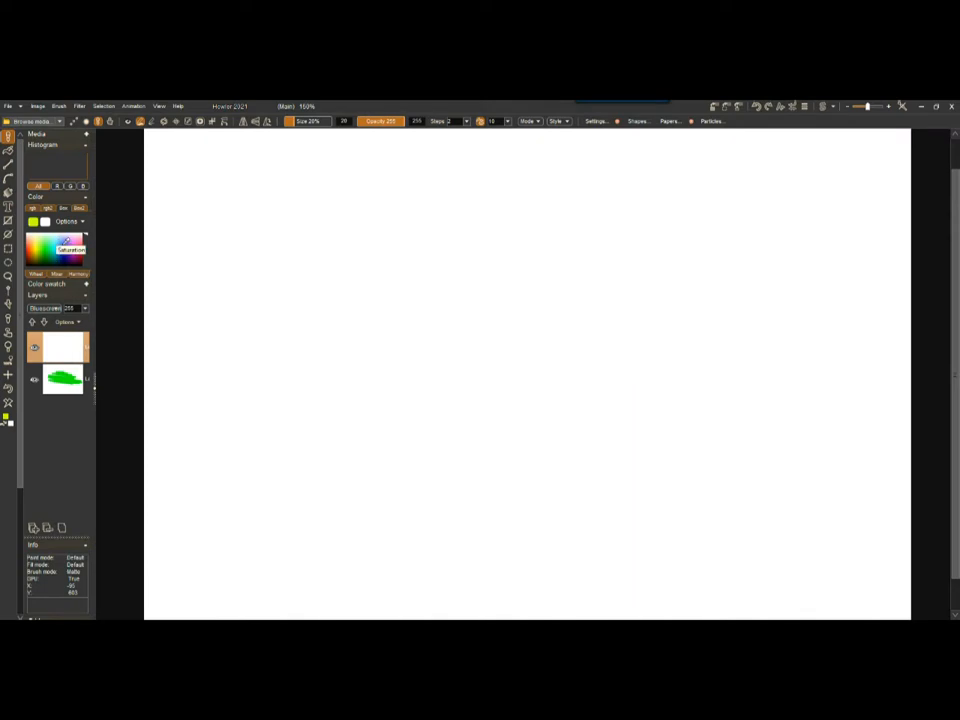
pyautogui.click(11, 424)
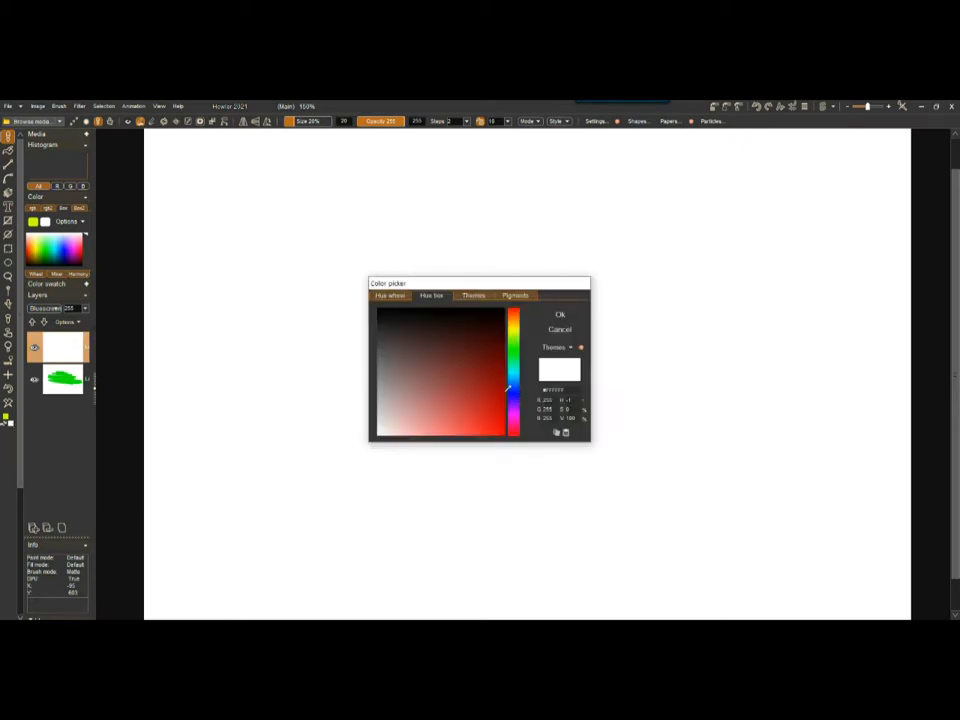
pyautogui.click(514, 388)
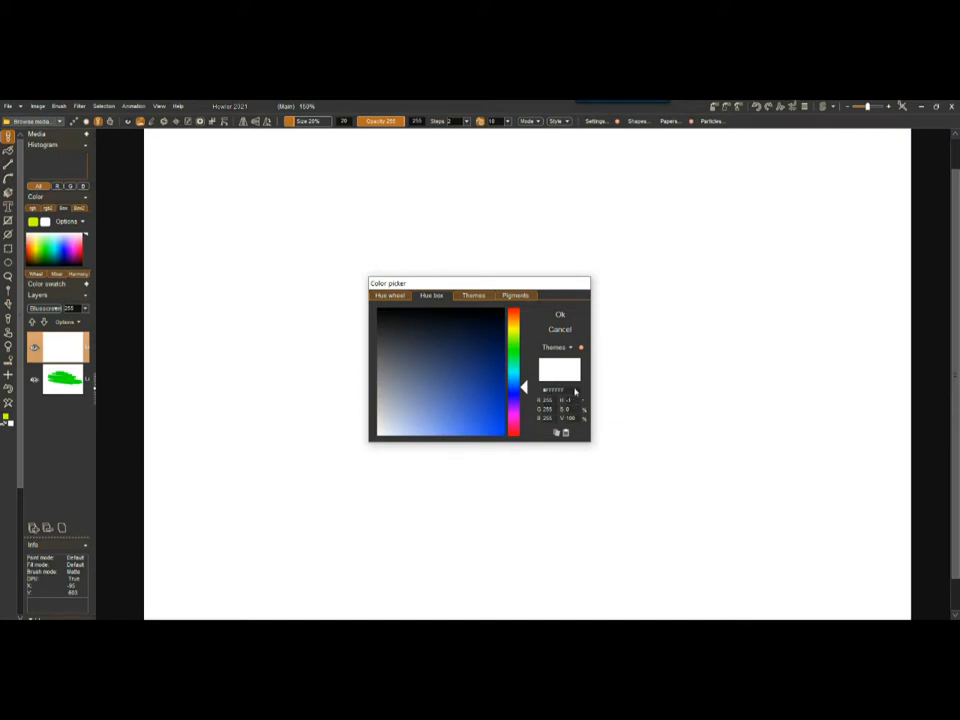
pyautogui.moveTo(528, 391); pyautogui.dragTo(525, 387)
pyautogui.click(391, 297)
pyautogui.moveTo(405, 409); pyautogui.dragTo(415, 418)
pyautogui.click(478, 371)
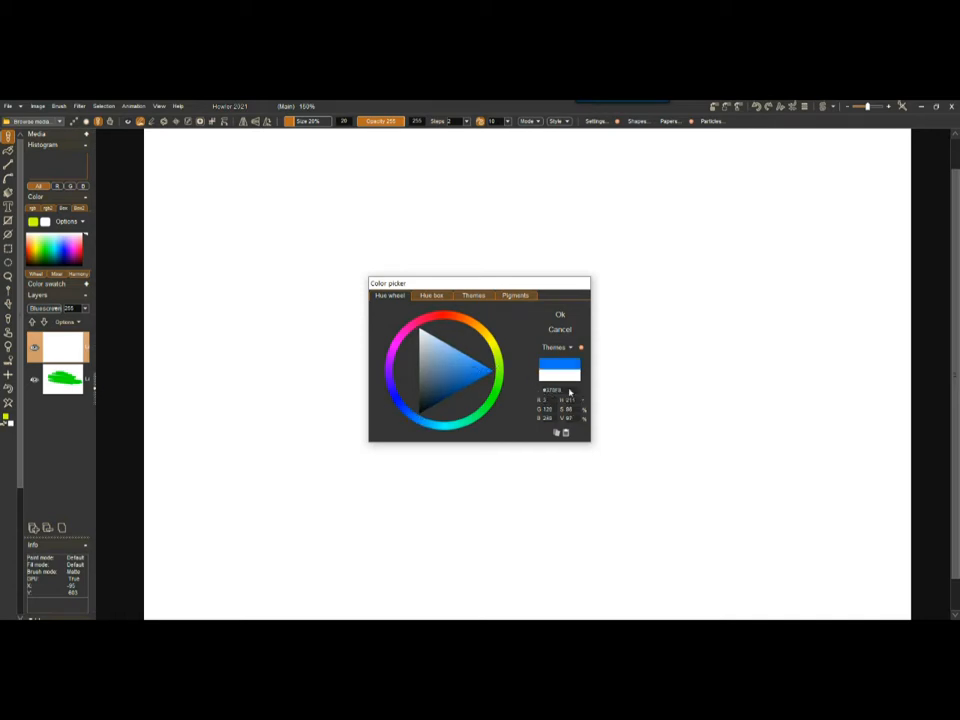
# Step: Look through the color picker's Hue box, Themes and Pigments modes
pyautogui.click(442, 297)
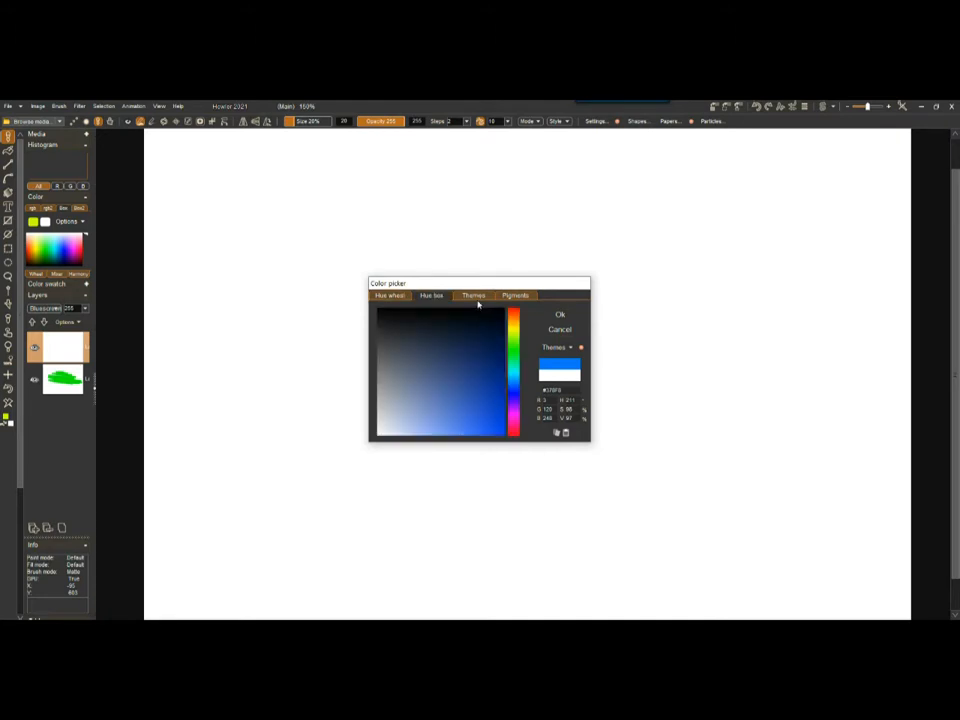
pyautogui.click(476, 296)
pyautogui.click(517, 296)
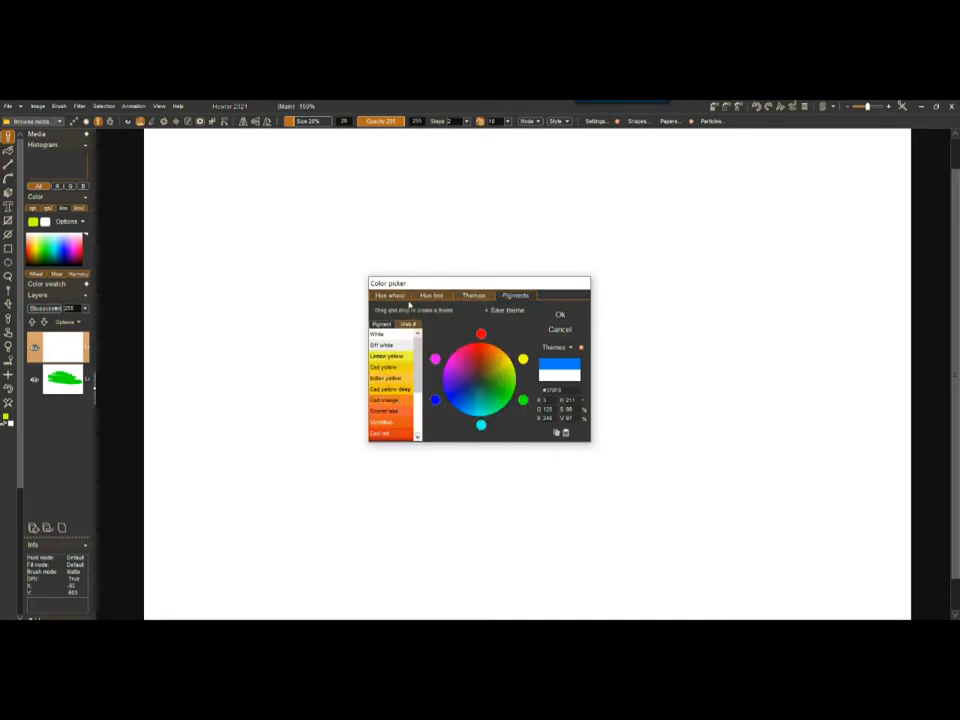
# Step: Make pure blue (R 0, G 0, B 255) the secondary color and clear the upper layer to it
pyautogui.click(392, 296)
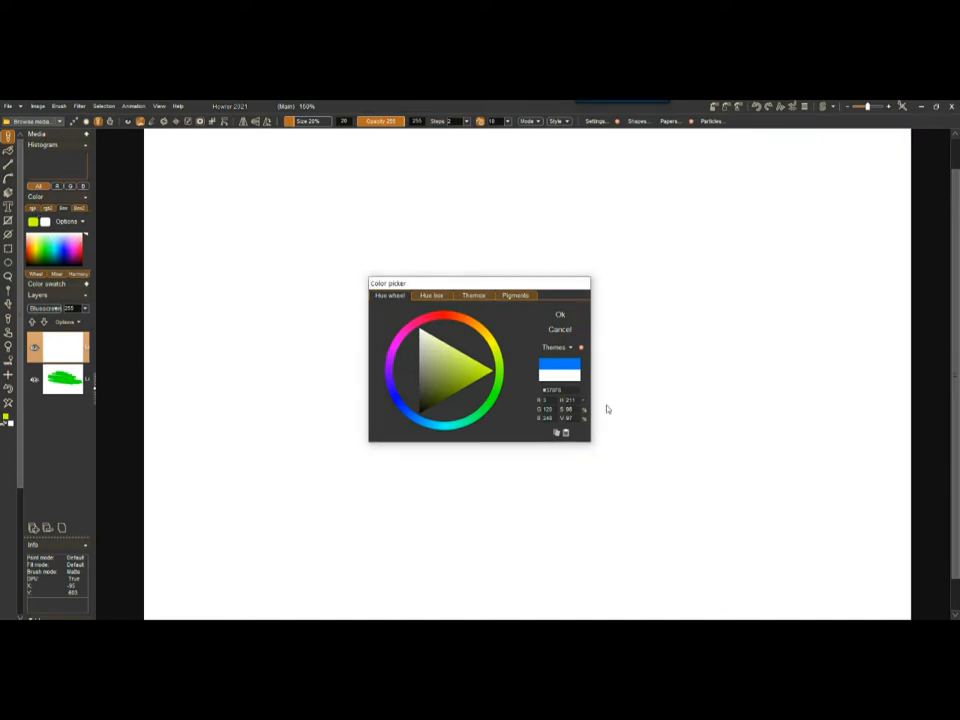
pyautogui.click(557, 324)
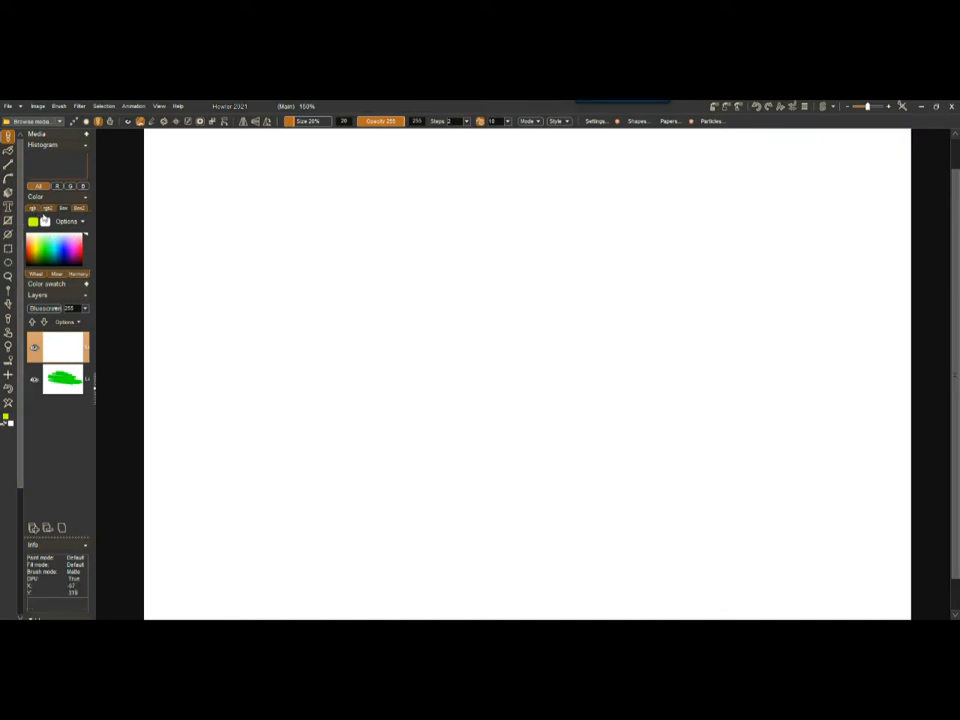
pyautogui.click(34, 208)
pyautogui.moveTo(59, 240)
pyautogui.mouseDown()
pyautogui.moveTo(23, 242)
pyautogui.moveTo(18, 252)
pyautogui.moveTo(66, 260)
pyautogui.mouseUp()
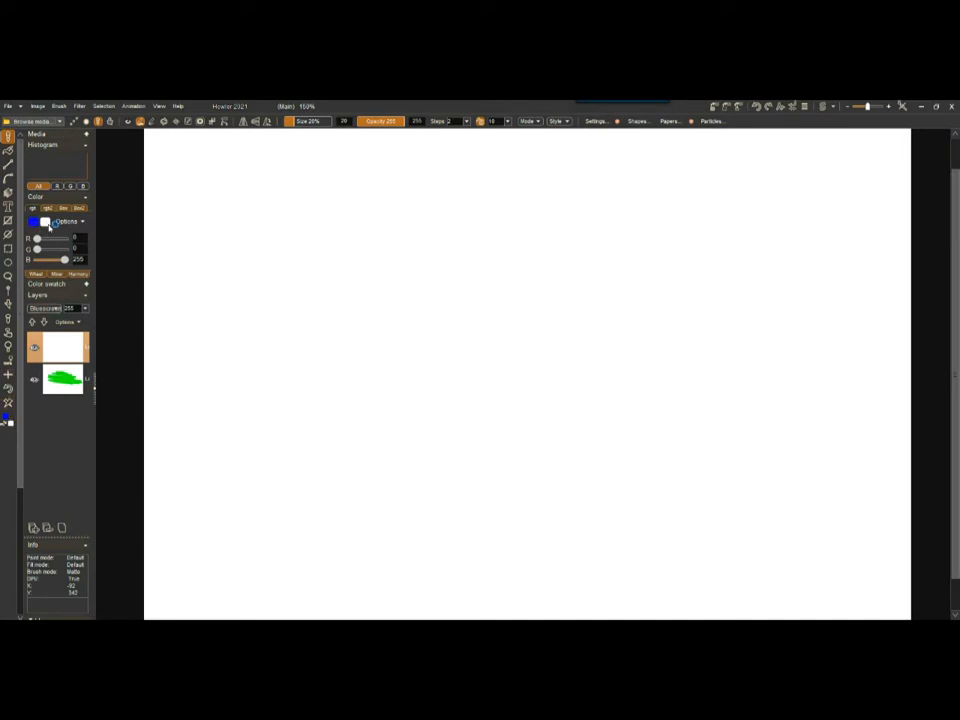
pyautogui.click(6, 423)
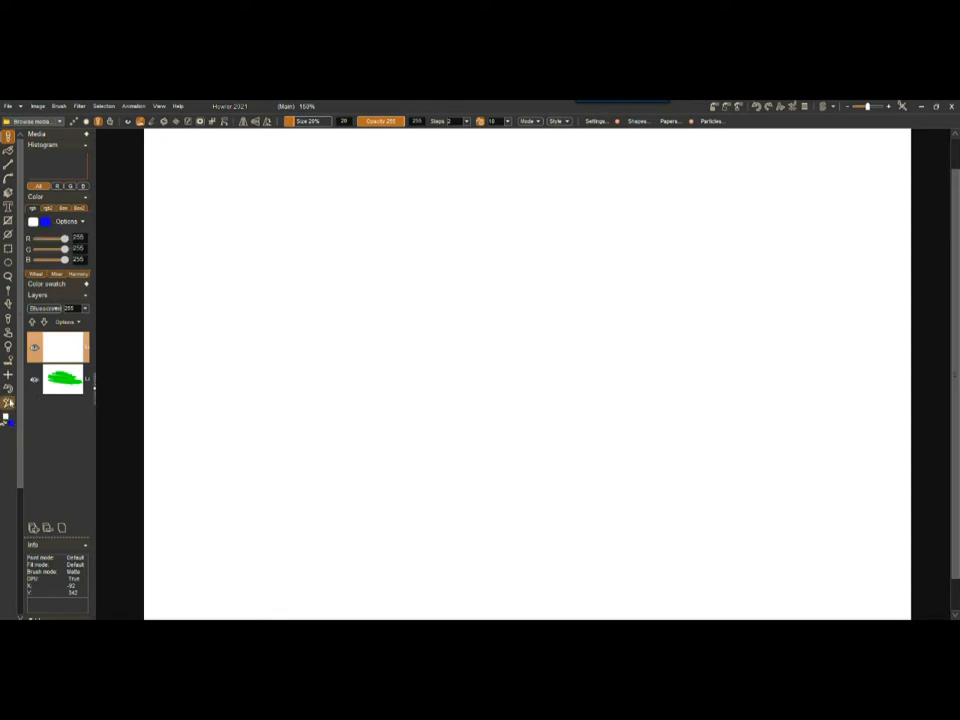
pyautogui.click(9, 403)
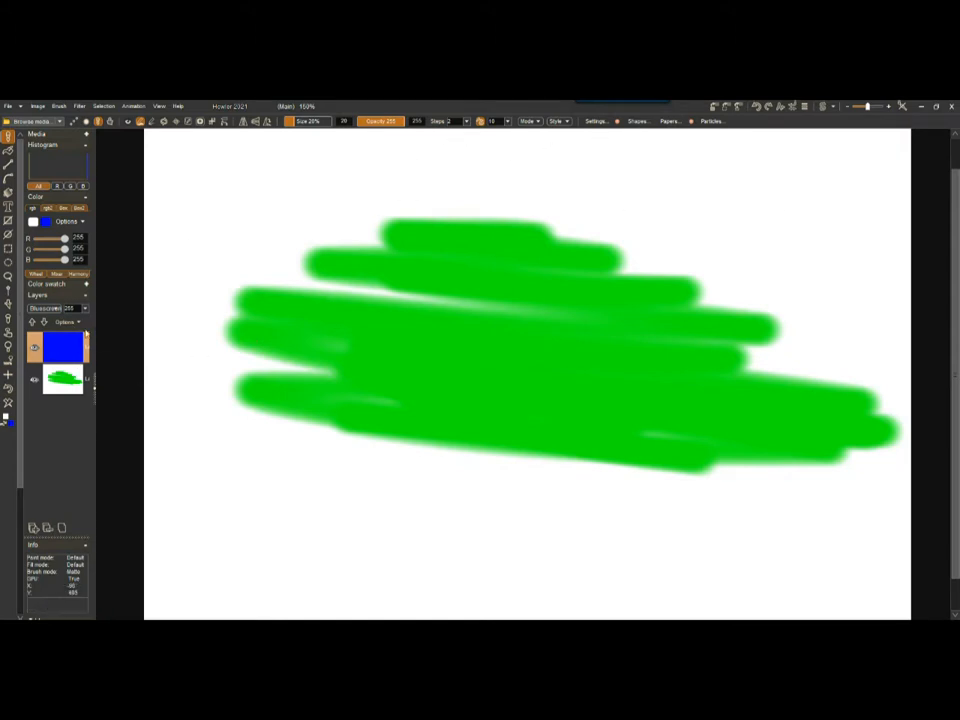
# Step: Preview other blend modes such as Reflect on the blue upper layer and return it to Blue screen
pyautogui.click(45, 308)
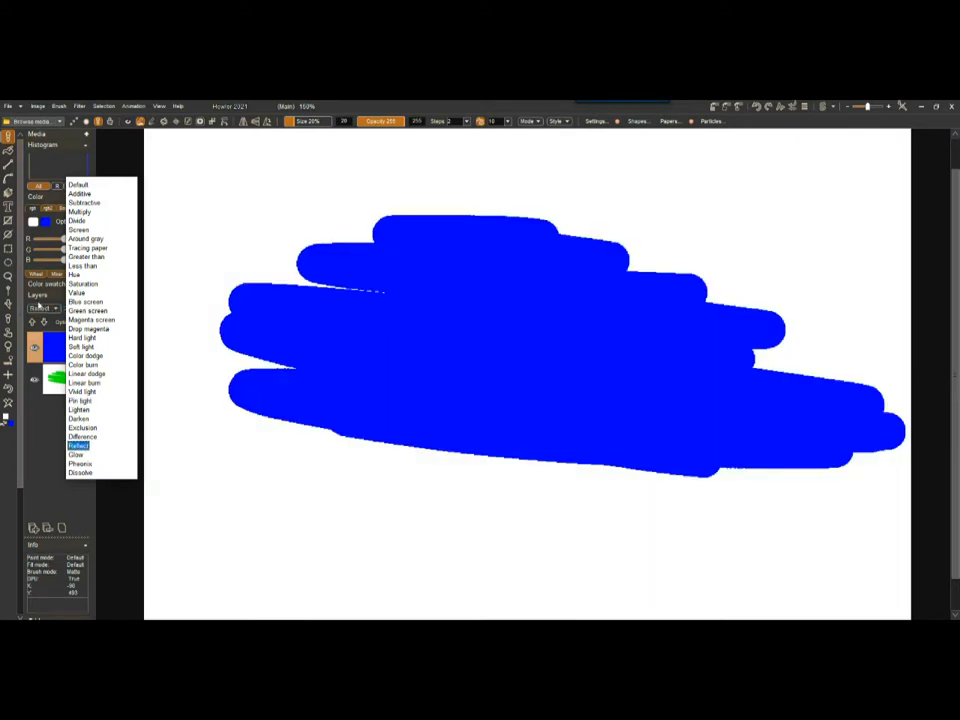
pyautogui.click(84, 302)
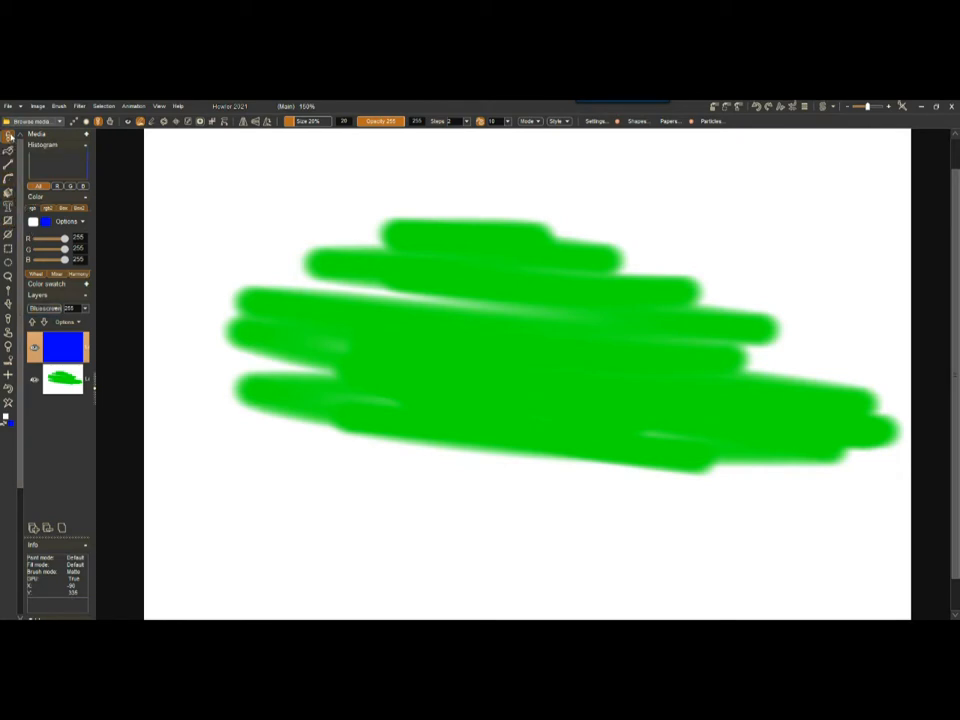
# Step: Set the brush size to 70% and paint a looping yellow stroke diagonally across the upper layer
pyautogui.moveTo(298, 121); pyautogui.dragTo(318, 121)
pyautogui.click(50, 209)
pyautogui.click(65, 209)
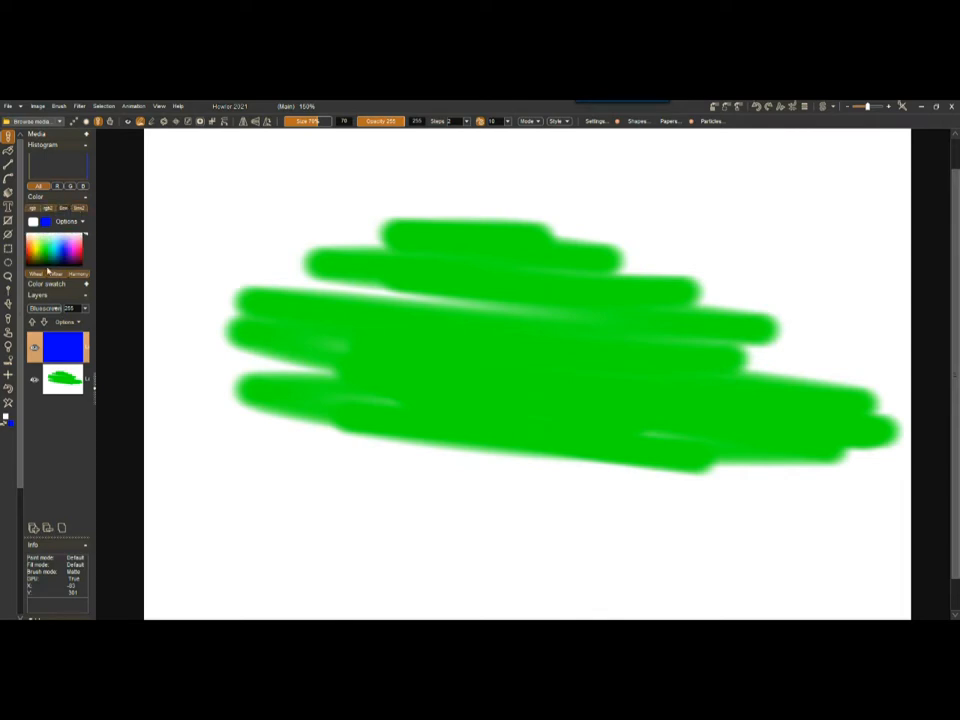
pyautogui.click(41, 244)
pyautogui.moveTo(236, 191)
pyautogui.mouseDown()
pyautogui.moveTo(283, 189)
pyautogui.moveTo(361, 212)
pyautogui.moveTo(612, 350)
pyautogui.mouseUp()
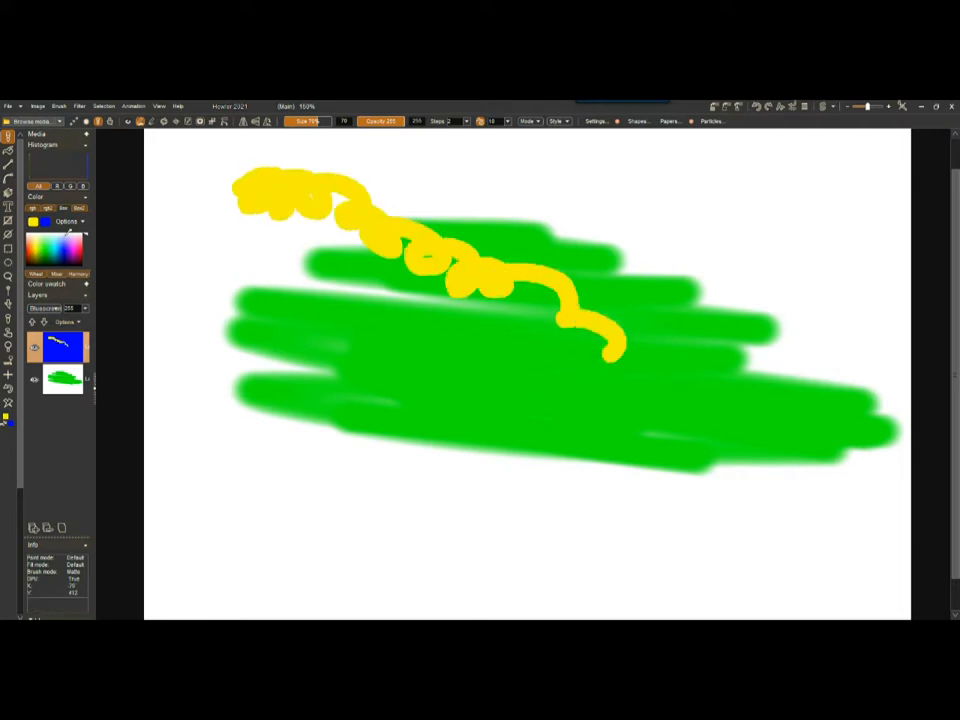
# Step: Paint looping pink-red, dark green and pale green strokes on the upper layer over the green area
pyautogui.click(79, 246)
pyautogui.moveTo(696, 209)
pyautogui.mouseDown()
pyautogui.moveTo(660, 233)
pyautogui.moveTo(679, 249)
pyautogui.moveTo(652, 287)
pyautogui.moveTo(680, 316)
pyautogui.moveTo(680, 393)
pyautogui.mouseUp()
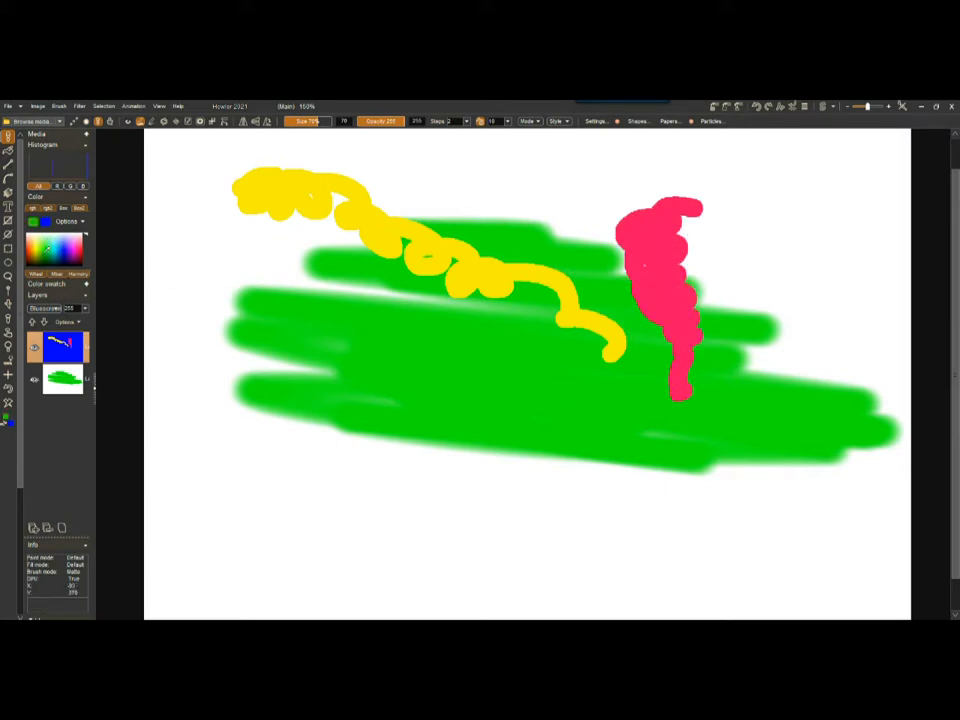
pyautogui.moveTo(378, 470)
pyautogui.mouseDown()
pyautogui.moveTo(429, 463)
pyautogui.moveTo(403, 411)
pyautogui.moveTo(410, 365)
pyautogui.mouseUp()
pyautogui.click(46, 232)
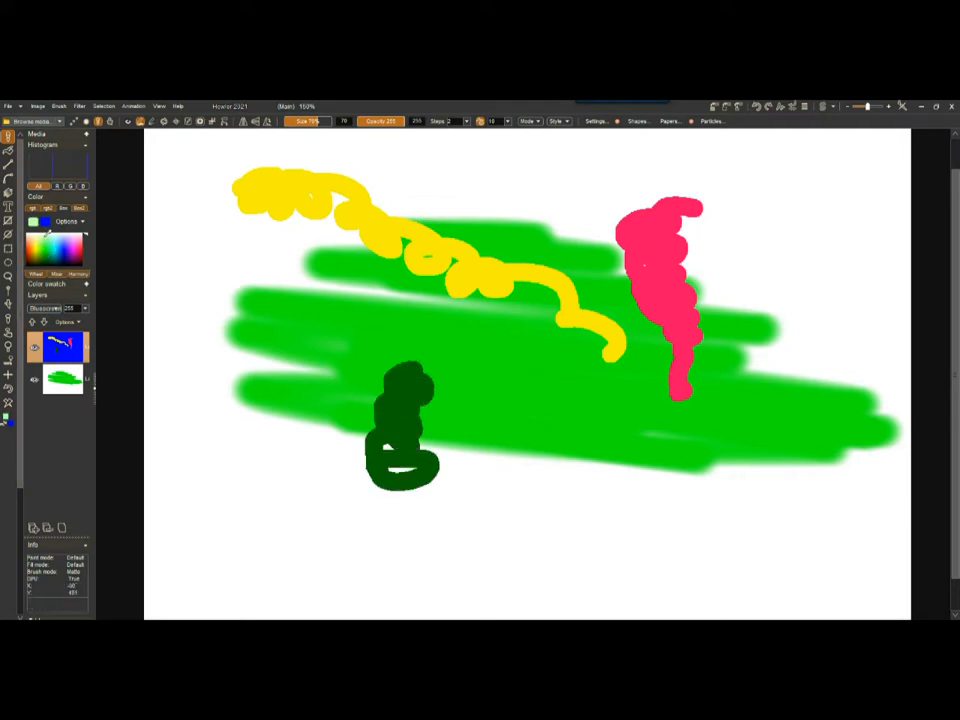
pyautogui.moveTo(512, 468)
pyautogui.mouseDown()
pyautogui.moveTo(491, 393)
pyautogui.moveTo(506, 378)
pyautogui.moveTo(575, 358)
pyautogui.mouseUp()
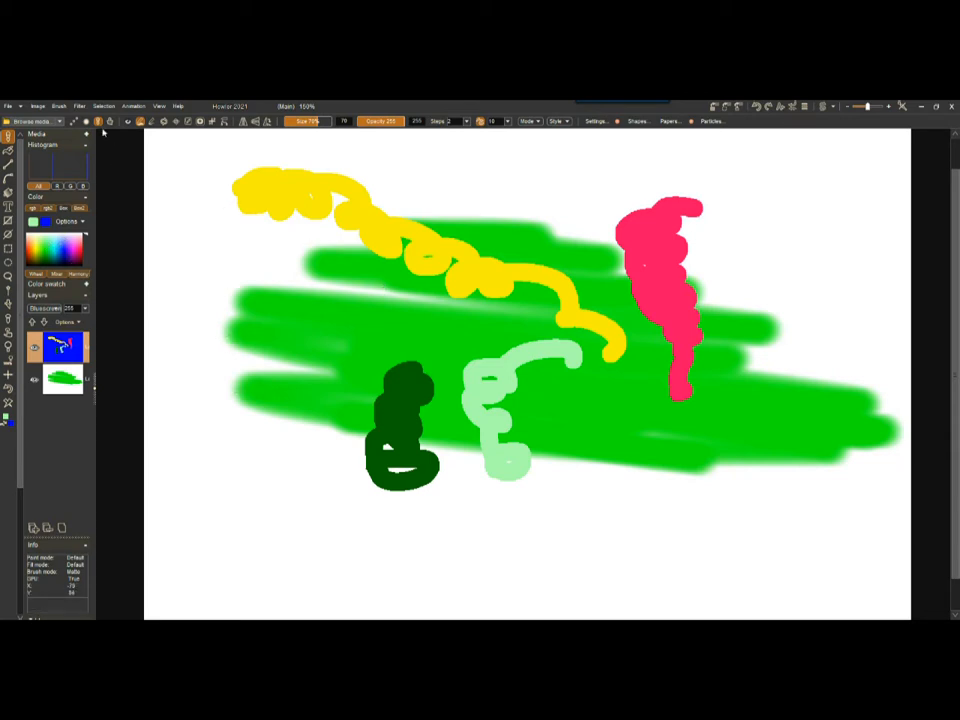
# Step: Apply the Transform filter to the upper layer with Tile enabled, shrinking, rotating and shifting the strokes into a repeating pattern
pyautogui.click(79, 106)
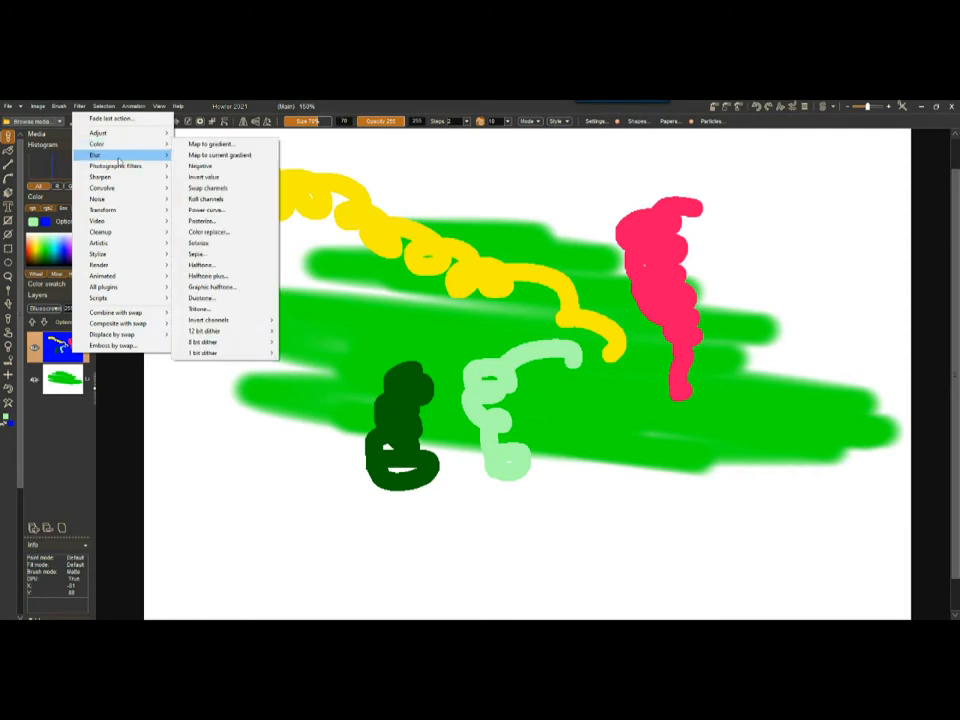
pyautogui.moveTo(110, 210)
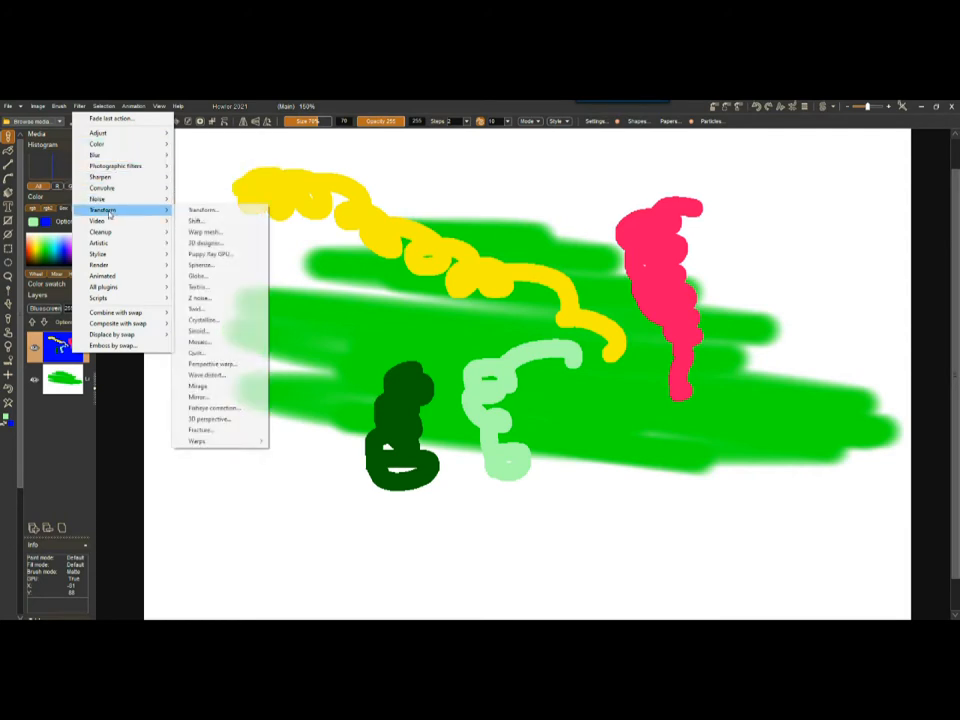
pyautogui.click(203, 209)
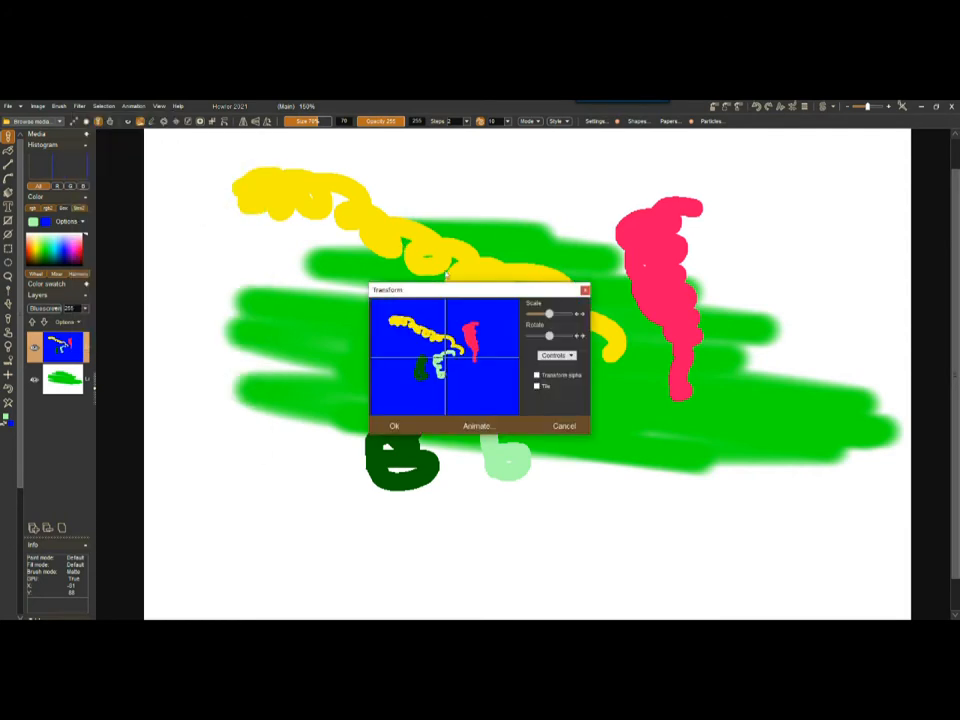
pyautogui.moveTo(443, 381); pyautogui.dragTo(411, 335)
pyautogui.click(543, 387)
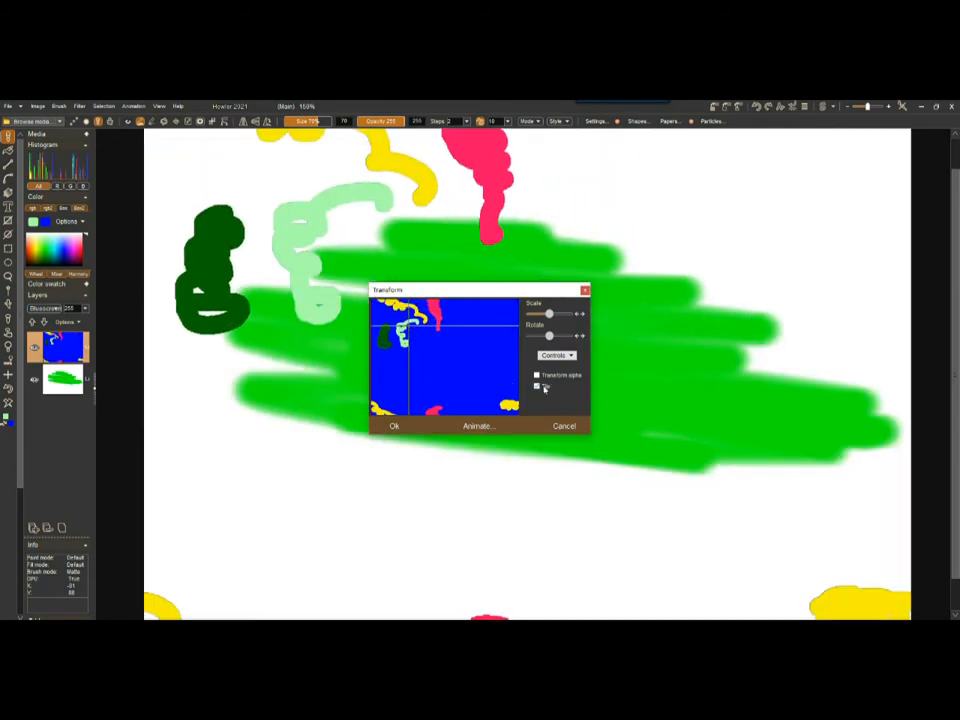
pyautogui.moveTo(475, 361)
pyautogui.mouseDown()
pyautogui.moveTo(437, 331)
pyautogui.moveTo(443, 381)
pyautogui.moveTo(483, 375)
pyautogui.moveTo(477, 360)
pyautogui.mouseUp()
pyautogui.moveTo(548, 314)
pyautogui.mouseDown()
pyautogui.moveTo(535, 316)
pyautogui.moveTo(553, 336)
pyautogui.mouseUp()
pyautogui.moveTo(443, 295); pyautogui.dragTo(402, 315)
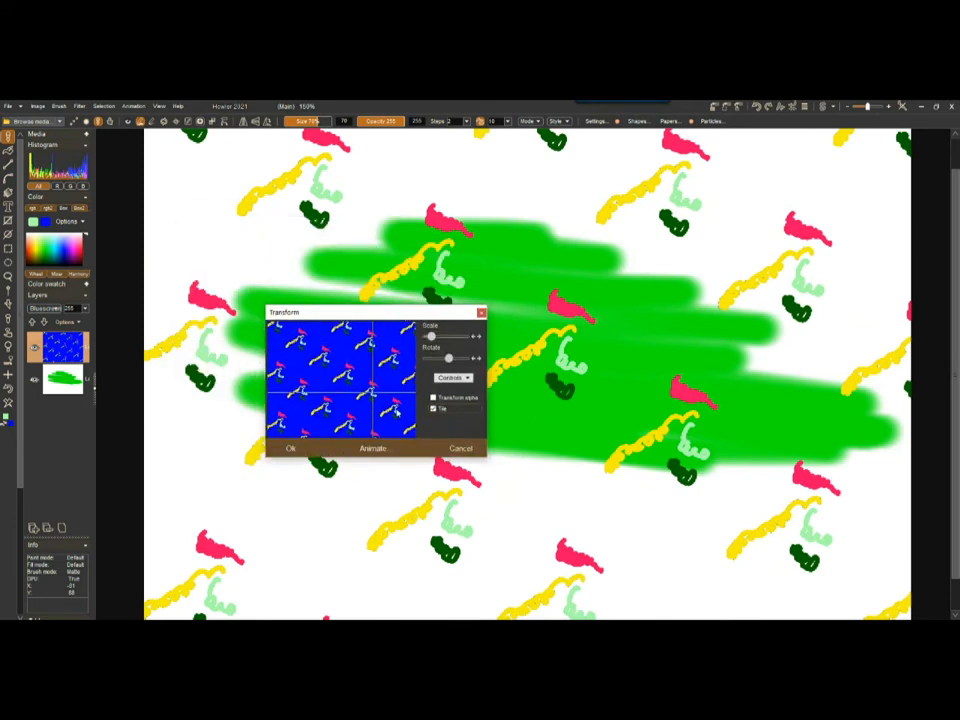
pyautogui.click(288, 449)
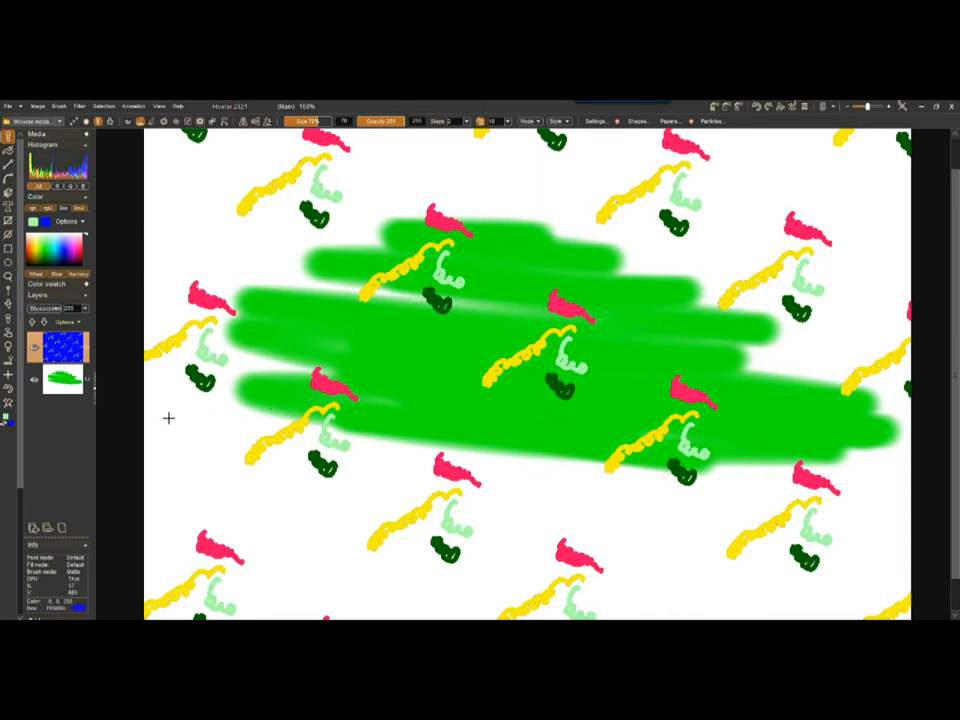
# Step: Toggle the upper layer's visibility off and on and examine the tiled strokes' edges up close
pyautogui.click(35, 347)
pyautogui.click(35, 347)
pyautogui.scroll(4, 558, 300)
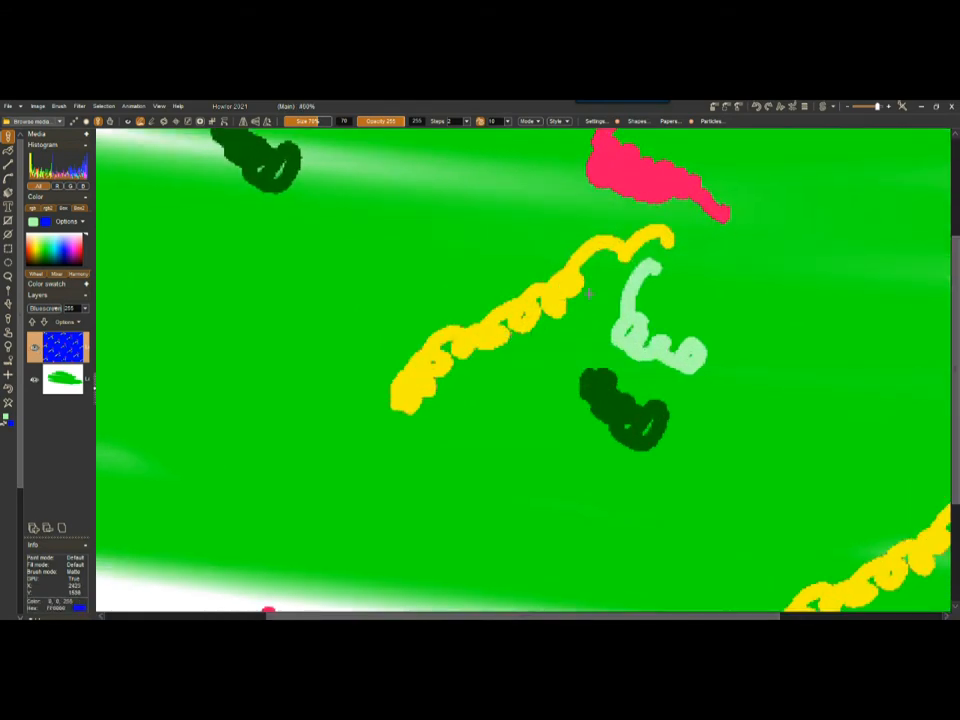
pyautogui.scroll(-4, 558, 300)
pyautogui.scroll(2, 572, 336)
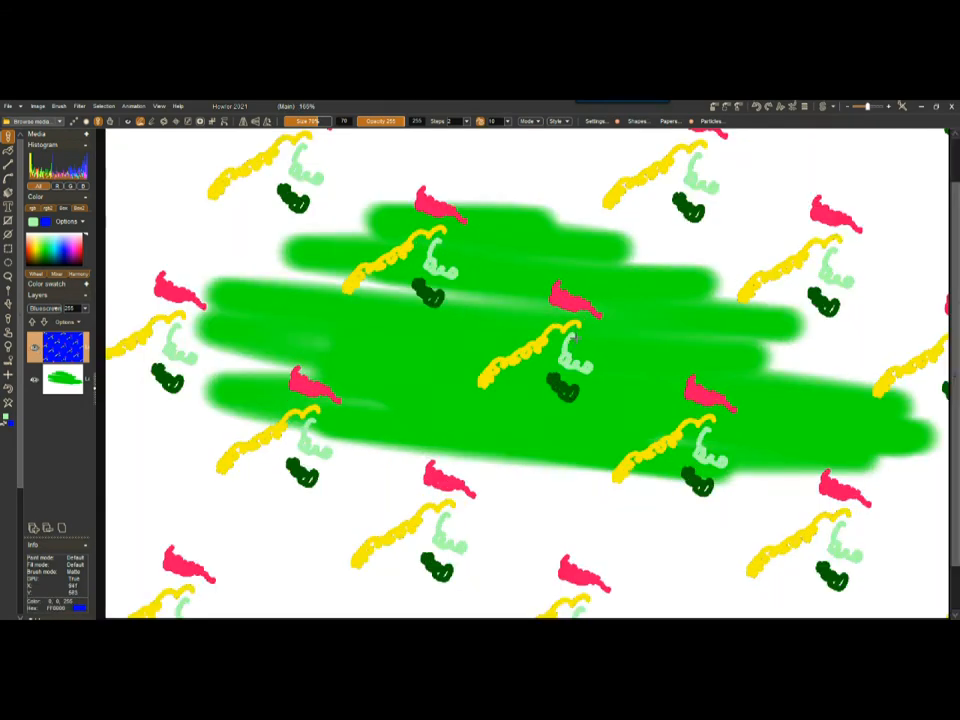
pyautogui.scroll(2, 575, 338)
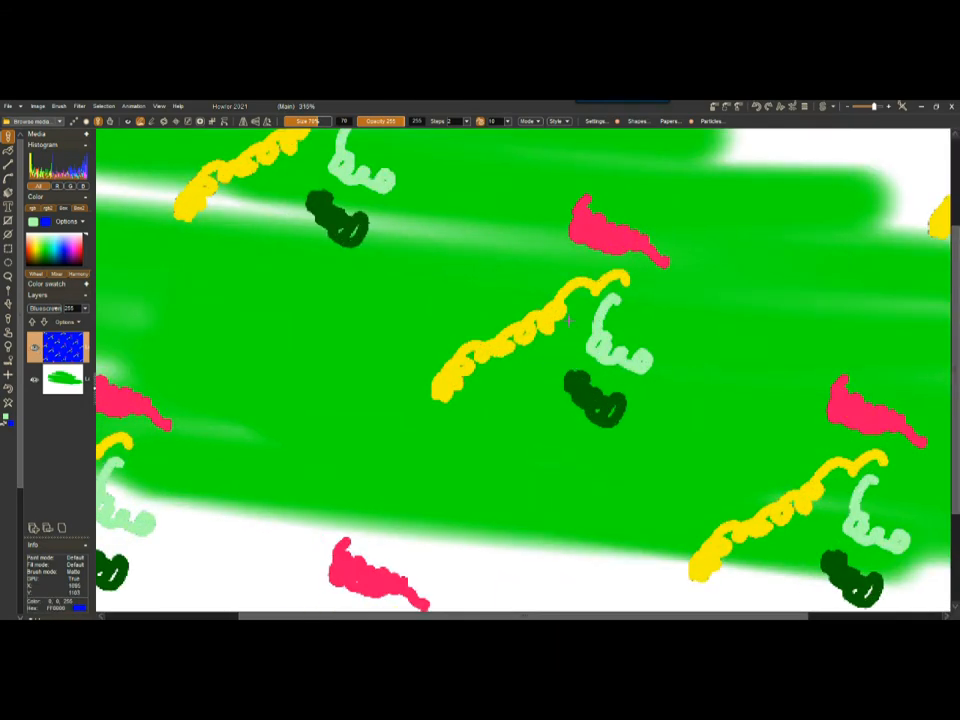
pyautogui.scroll(-1, 575, 338)
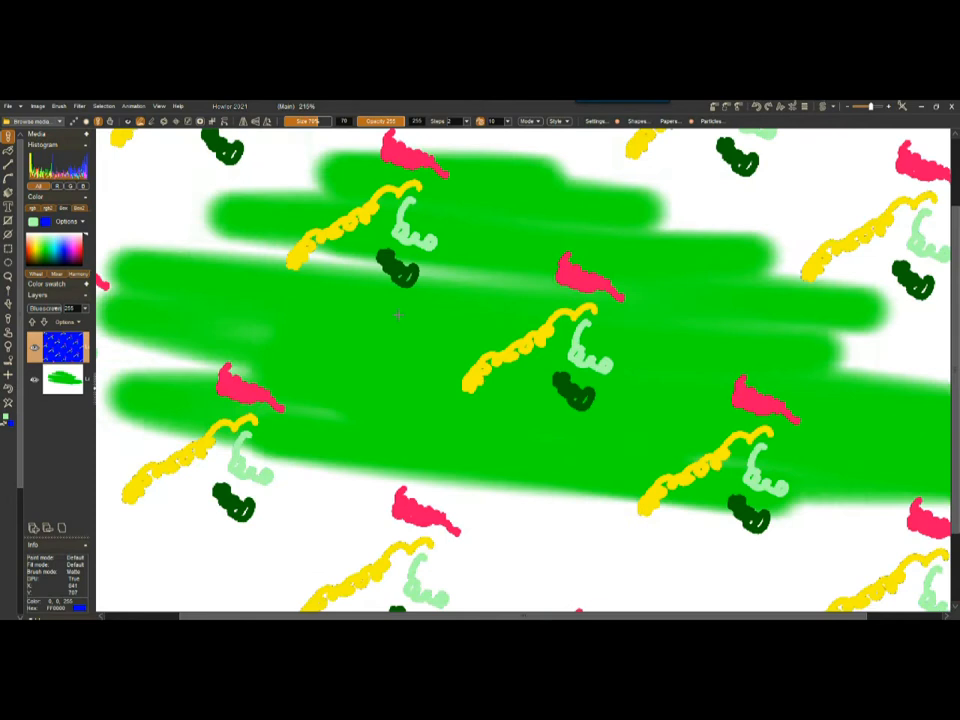
# Step: Hide the upper layer and browse its blend modes, including Subtractive, ending on Blue screen
pyautogui.click(35, 348)
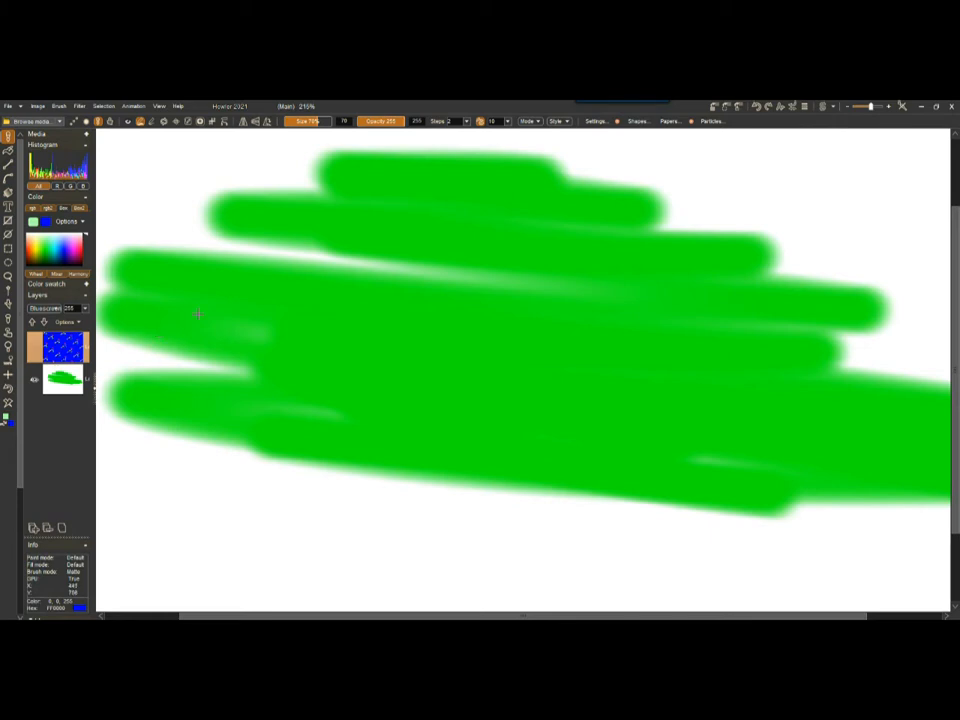
pyautogui.click(50, 309)
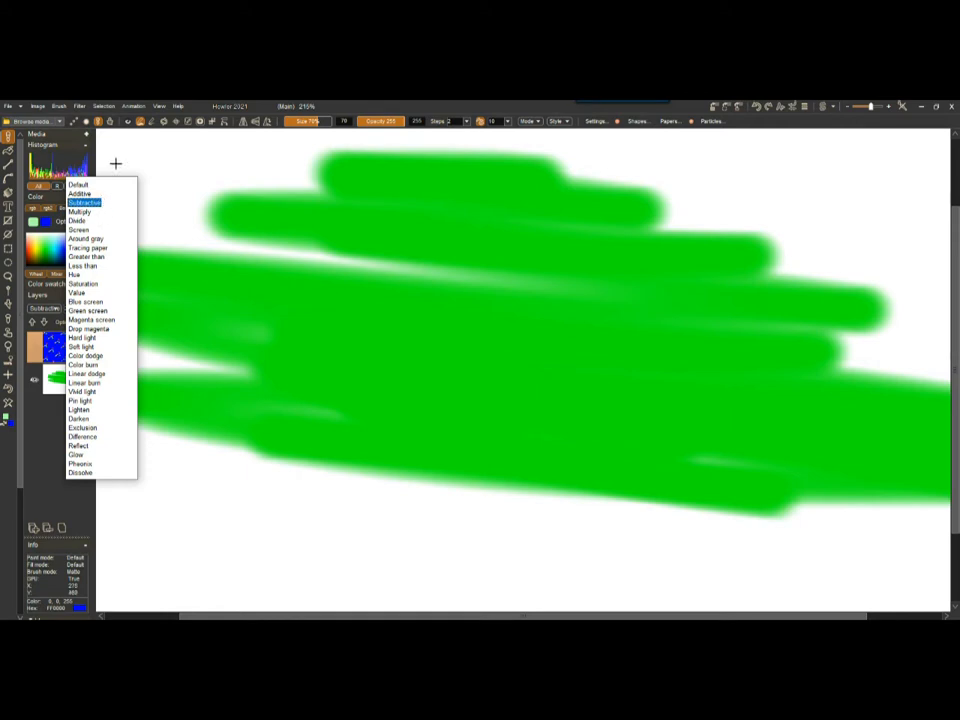
pyautogui.click(86, 302)
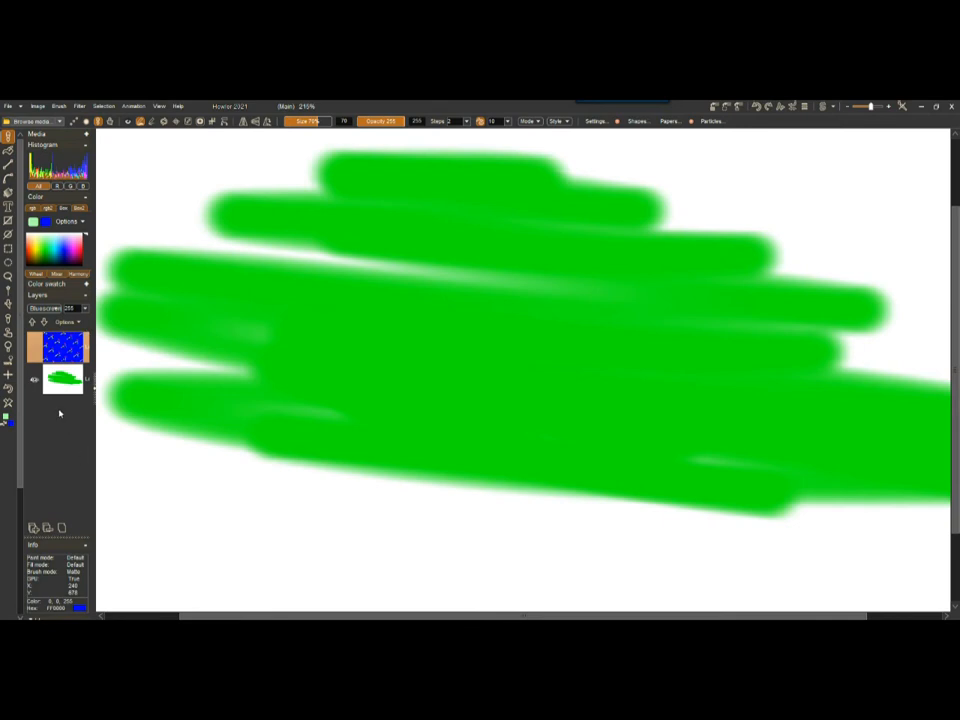
# Step: Collapse the sidebar to enlarge the canvas area and expand it again
pyautogui.click(95, 390)
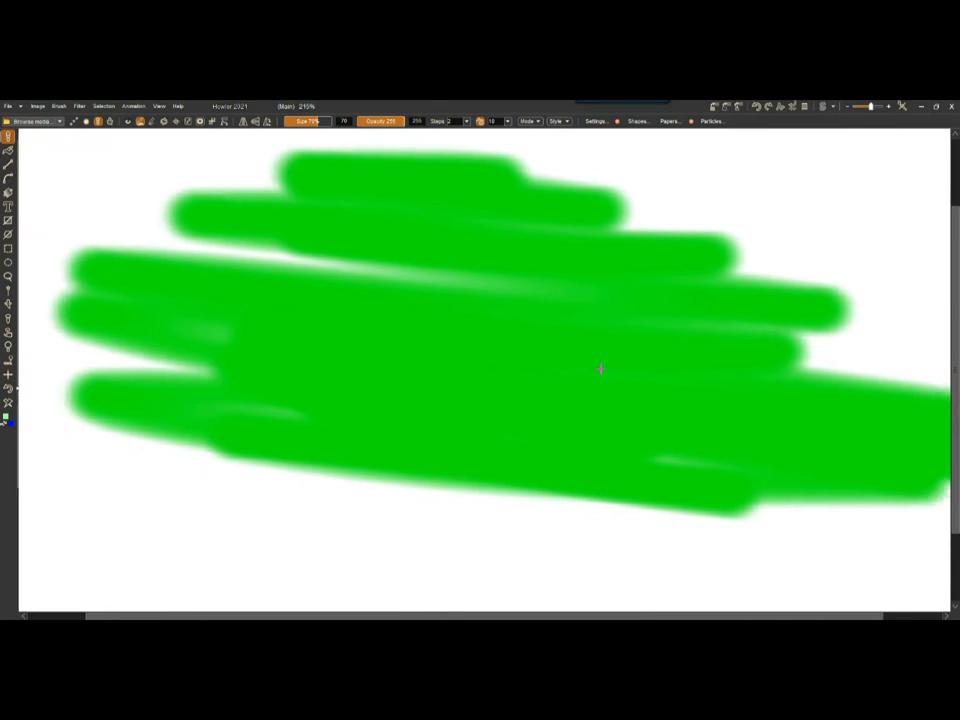
pyautogui.click(19, 385)
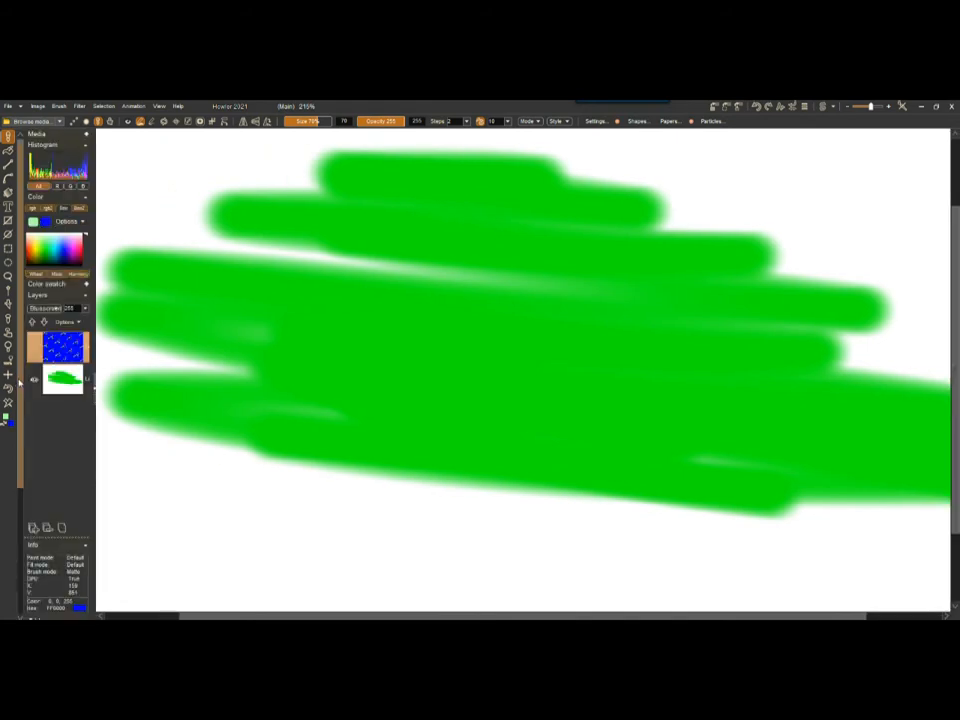
# Step: Try the two-column toolbar layout and return to the single-column toolbar
pyautogui.click(158, 106)
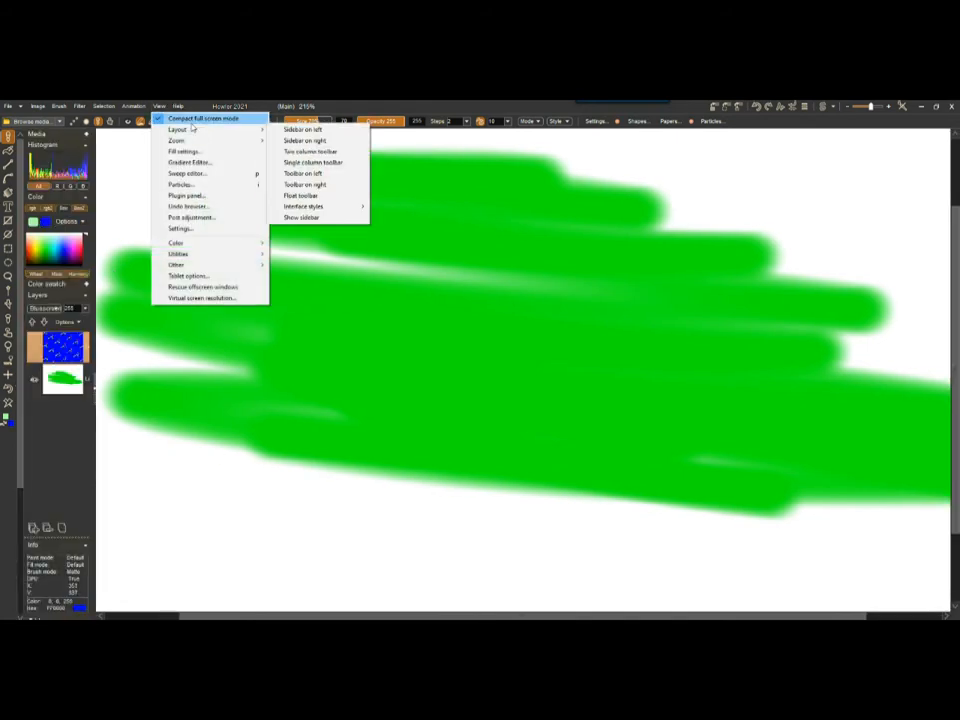
pyautogui.moveTo(186, 131)
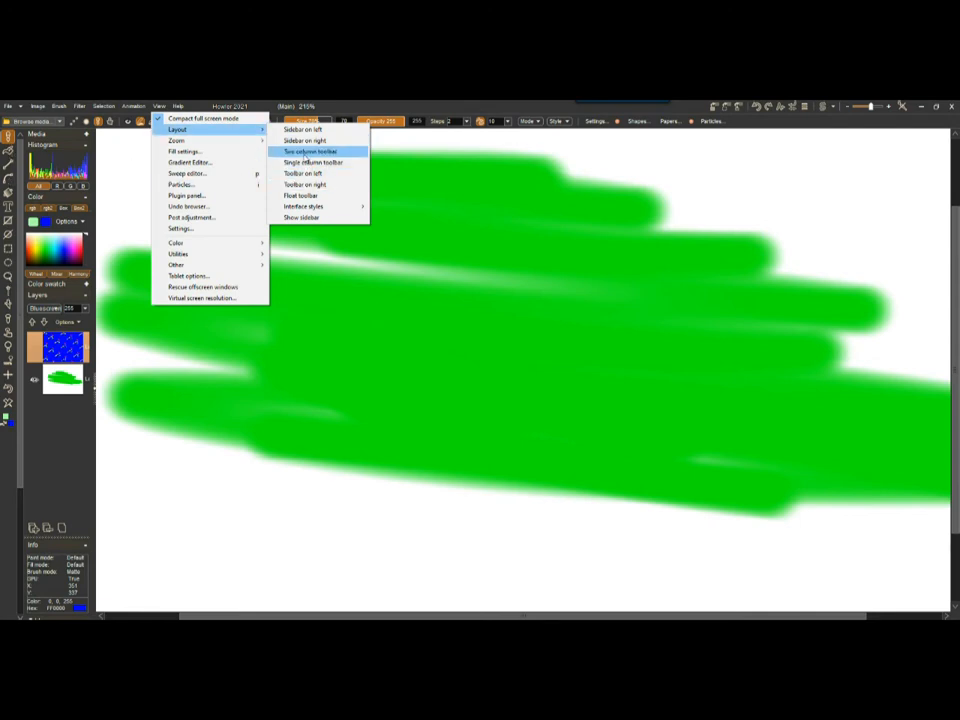
pyautogui.click(310, 152)
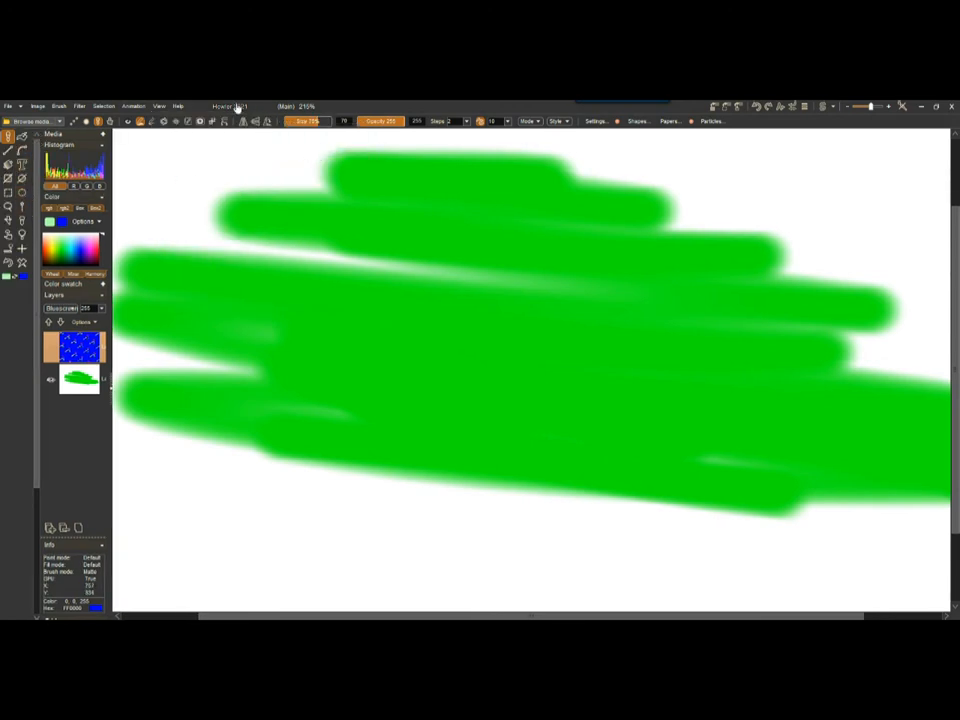
pyautogui.click(159, 107)
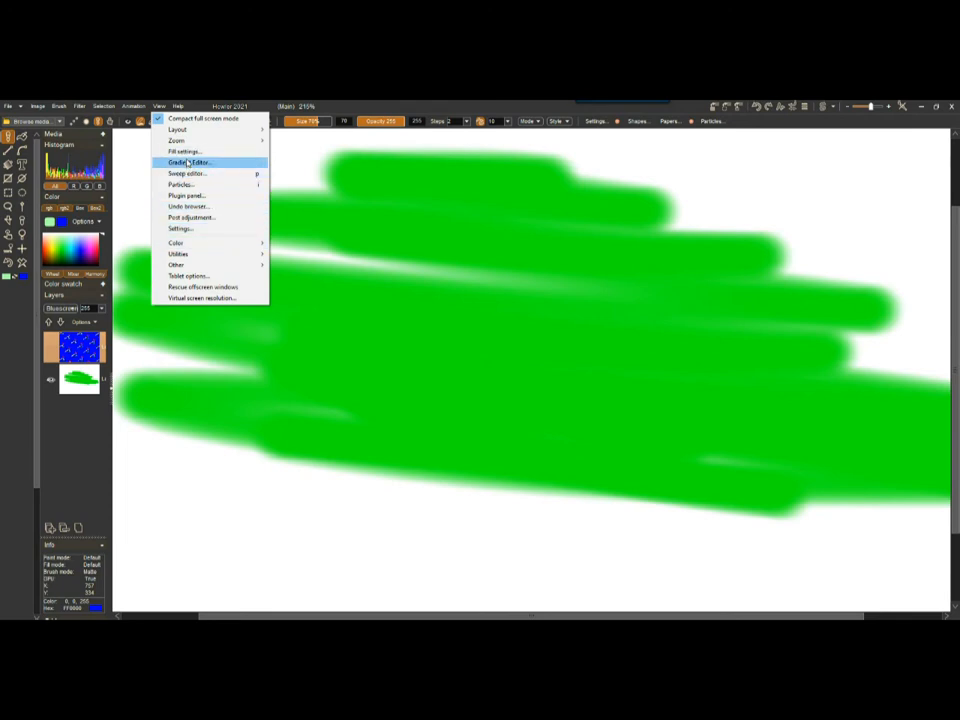
pyautogui.moveTo(216, 129)
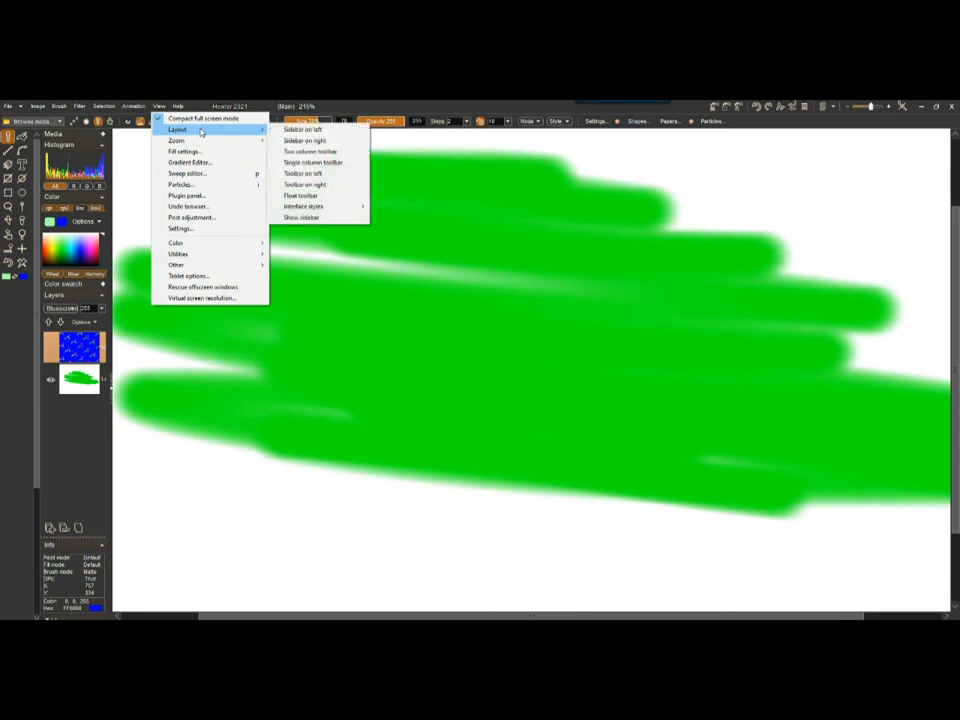
pyautogui.click(322, 162)
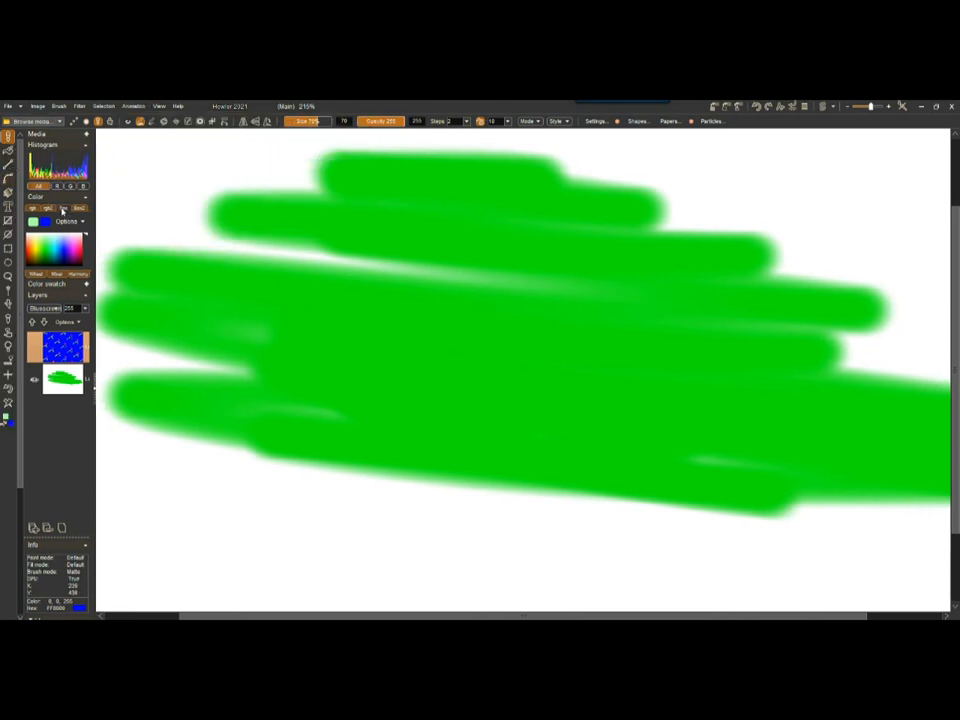
# Step: Change the layout to place the sidebar on the right side of the canvas
pyautogui.click(158, 106)
pyautogui.moveTo(207, 131)
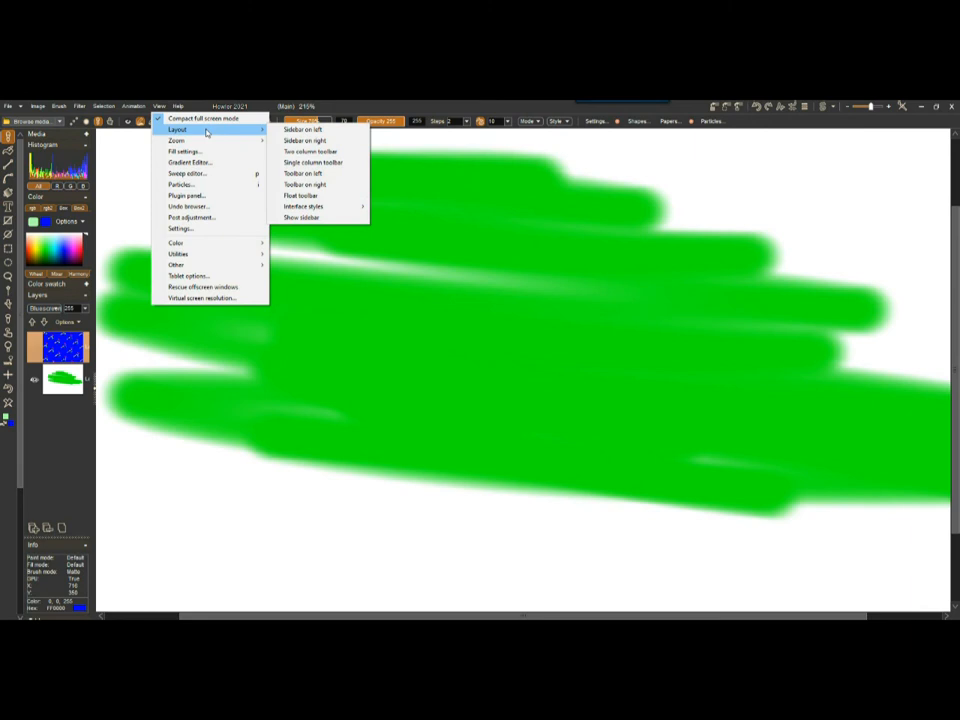
pyautogui.click(299, 141)
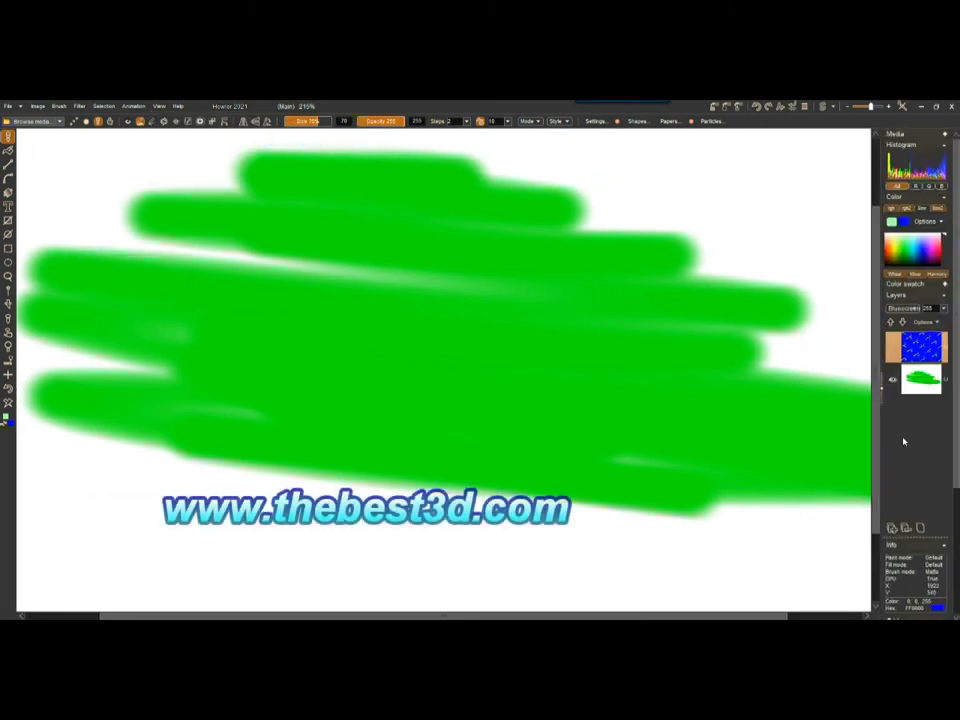